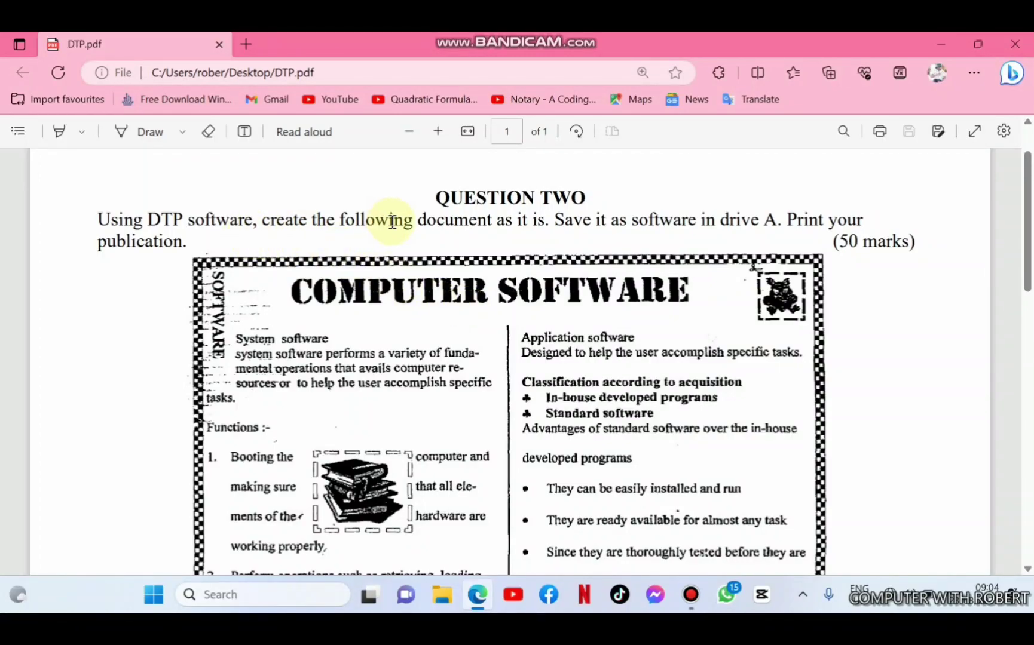
# - Read the Question Two instructions in DTP.pdf and examine the whole layout of the sample document
pyautogui.moveTo(434, 203); pyautogui.dragTo(574, 198)
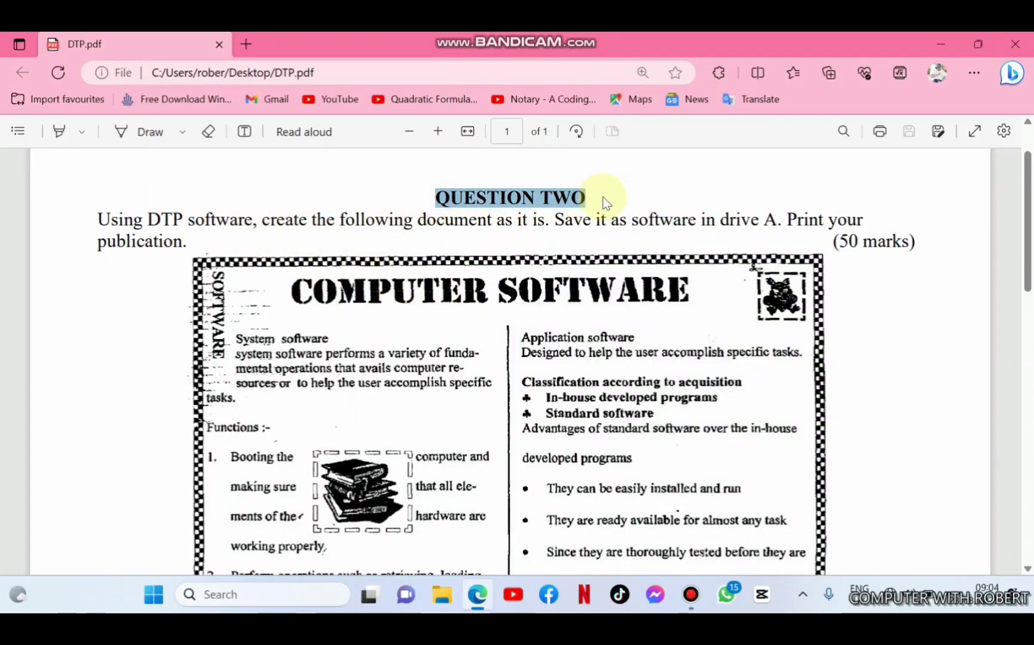
pyautogui.moveTo(97, 217); pyautogui.dragTo(826, 222)
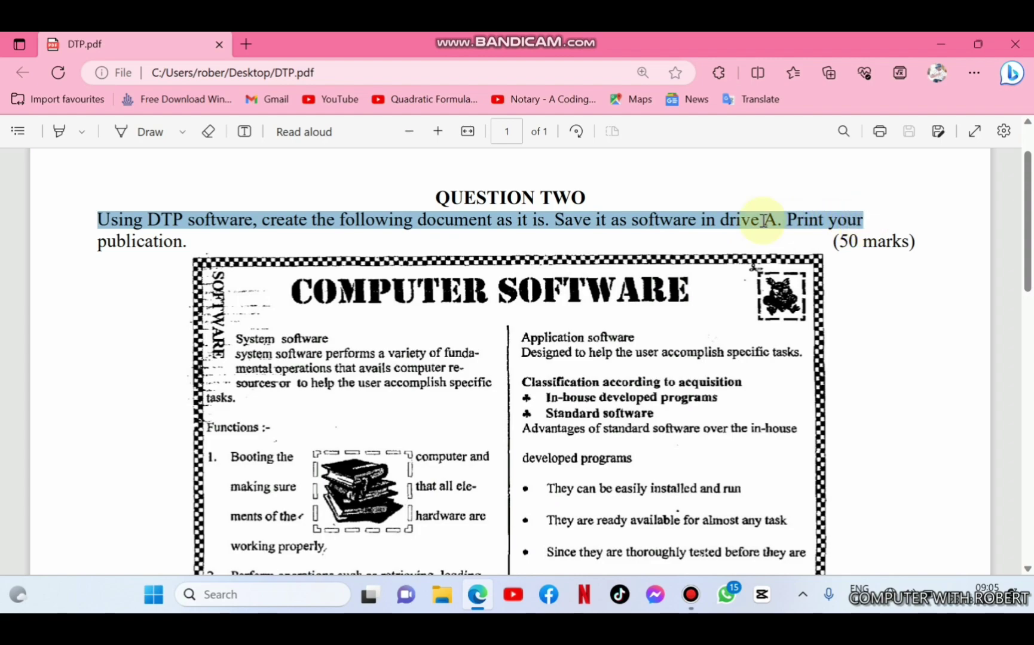
pyautogui.moveTo(94, 245); pyautogui.dragTo(137, 244)
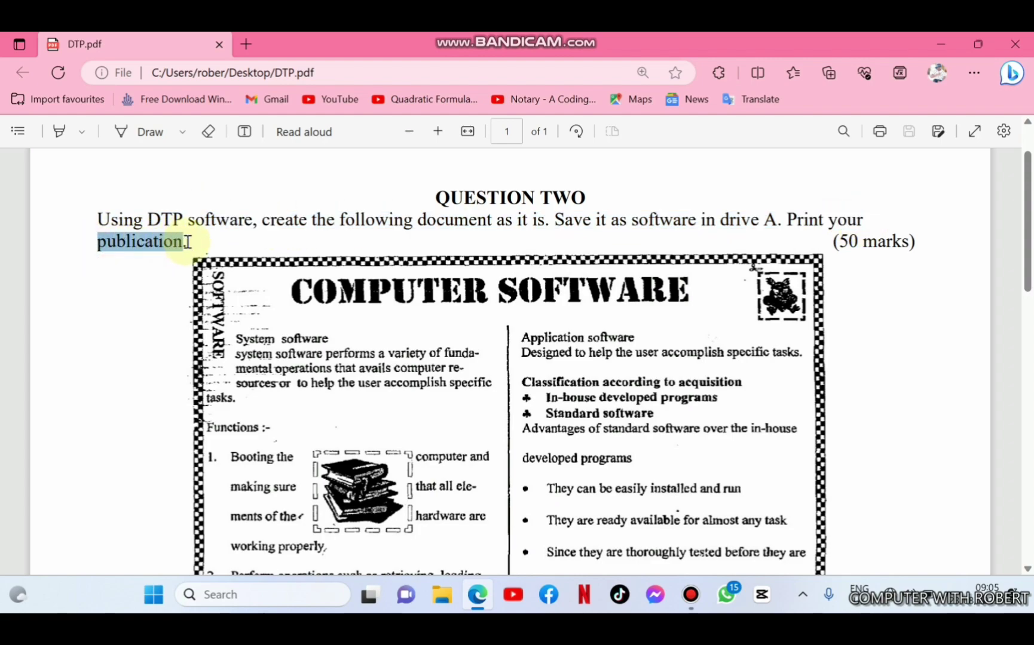
pyautogui.moveTo(840, 240); pyautogui.dragTo(916, 248)
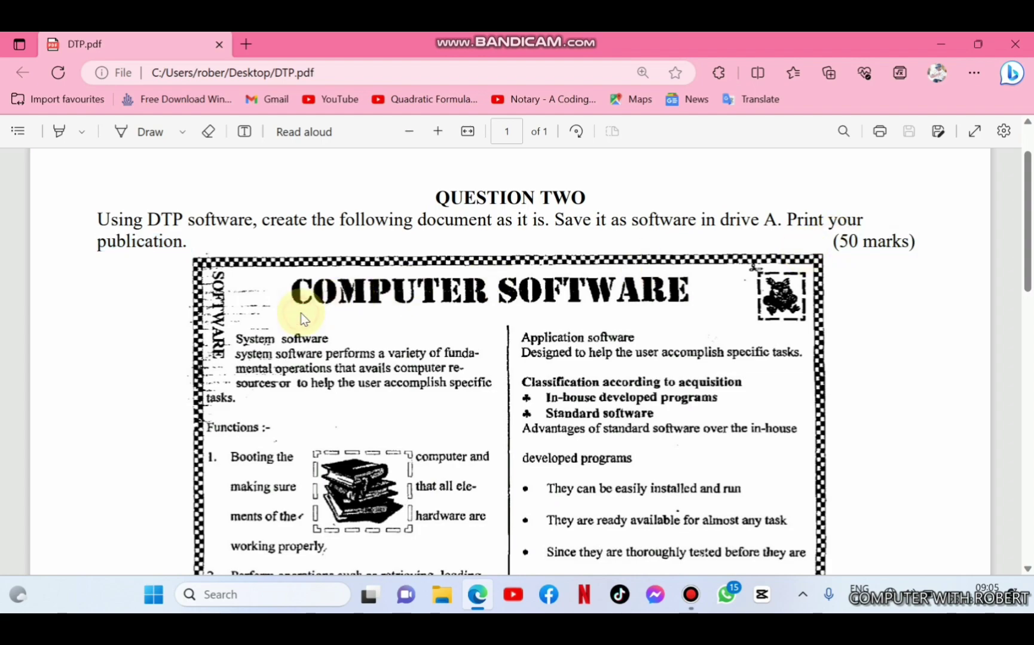
pyautogui.scroll(-6, 300, 318)
pyautogui.scroll(-6, 300, 318)
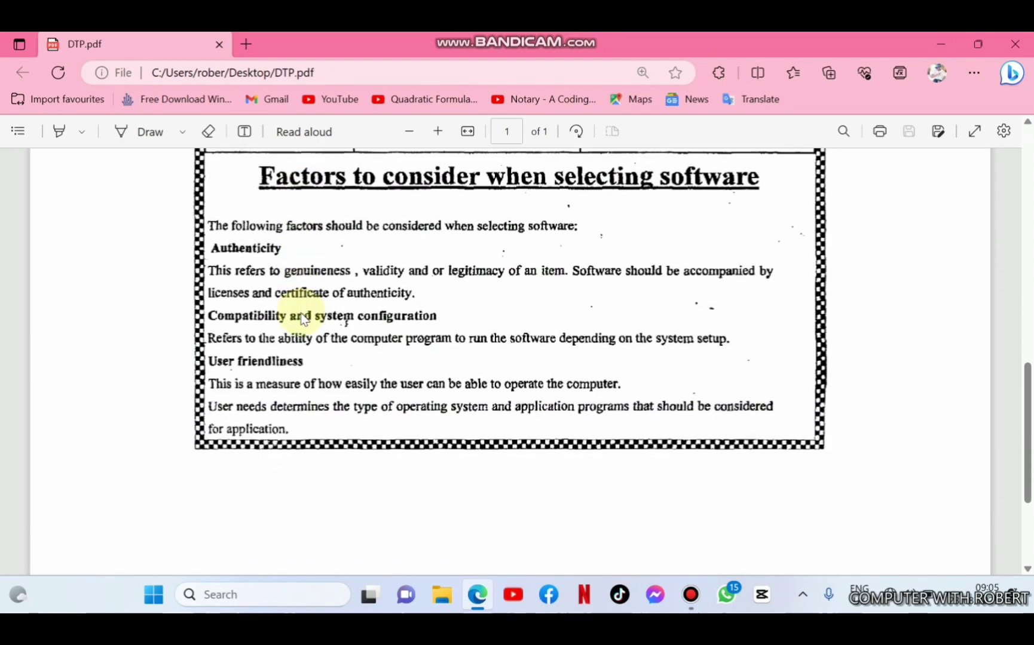
pyautogui.scroll(4, 301, 318)
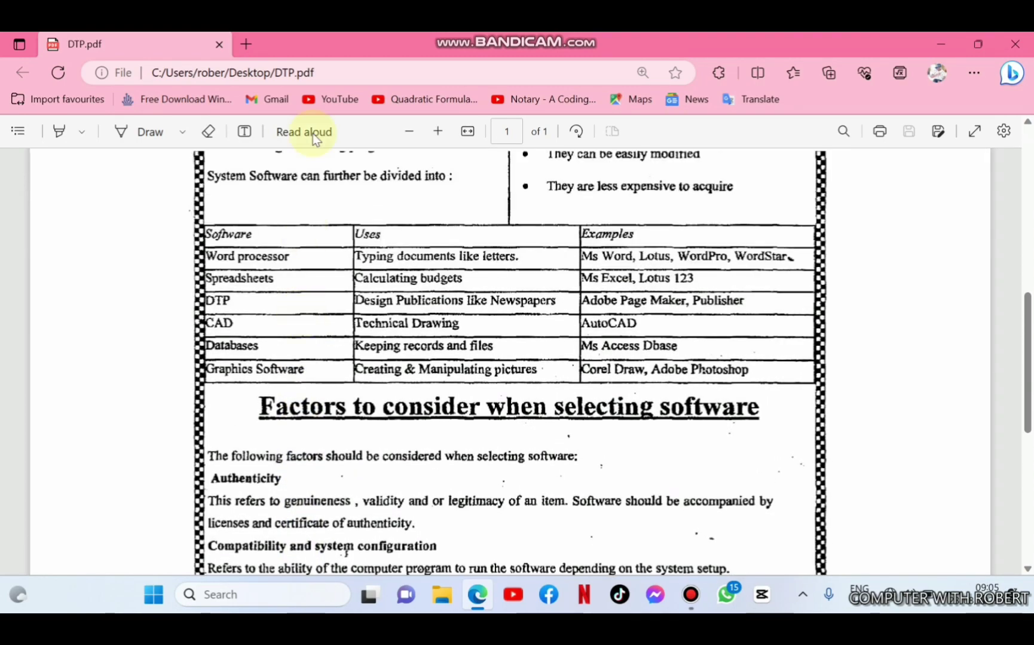
pyautogui.click(411, 133)
pyautogui.click(411, 132)
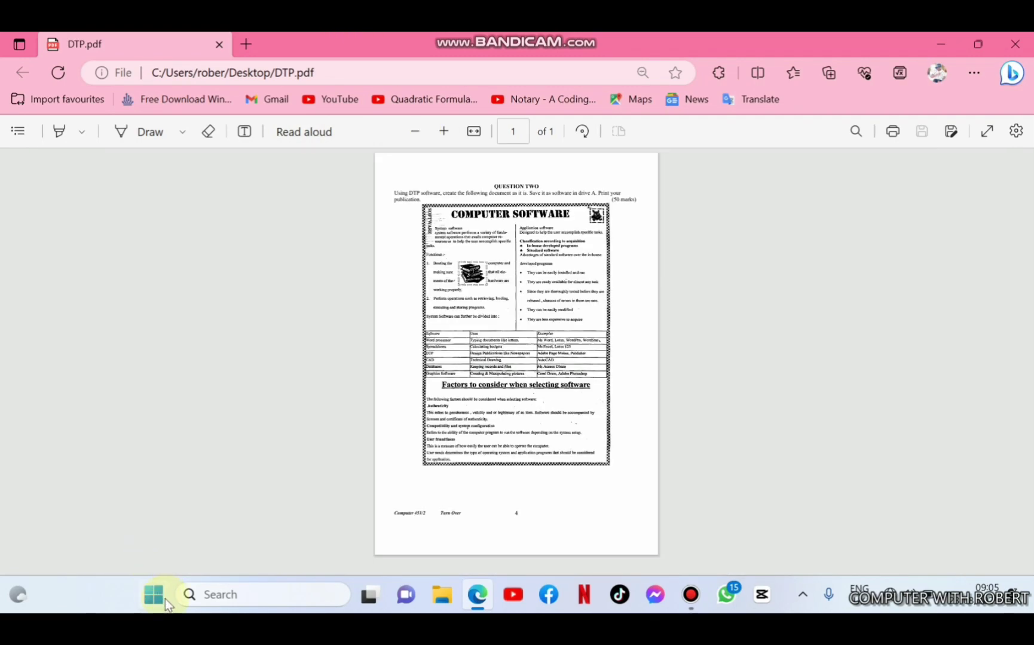
# - Switch to Publisher and create a blank A4 portrait publication
pyautogui.click(154, 595)
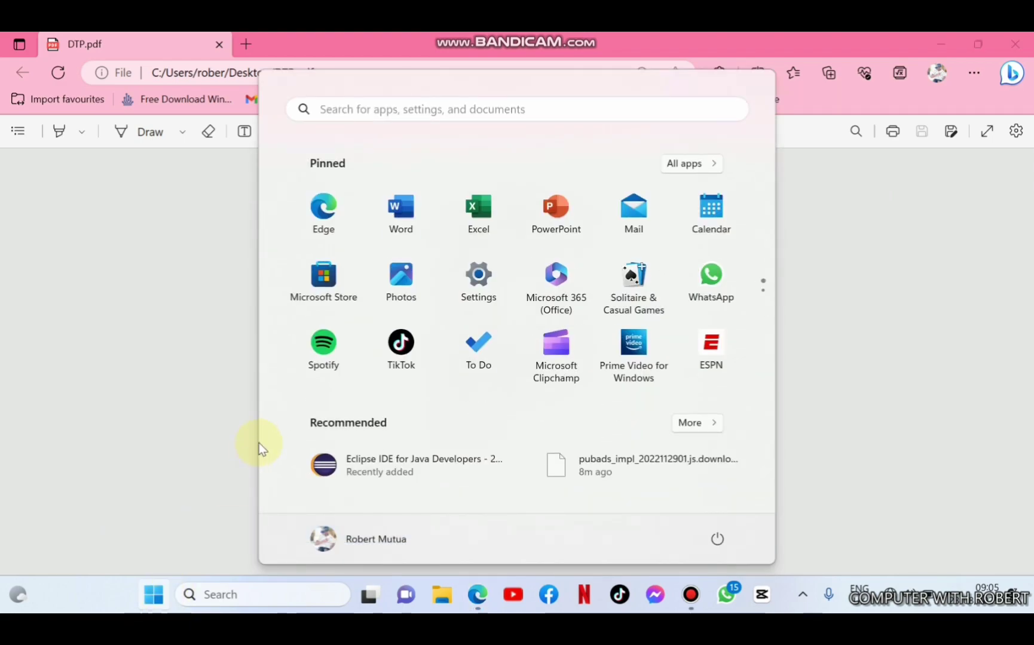
pyautogui.write('publ')
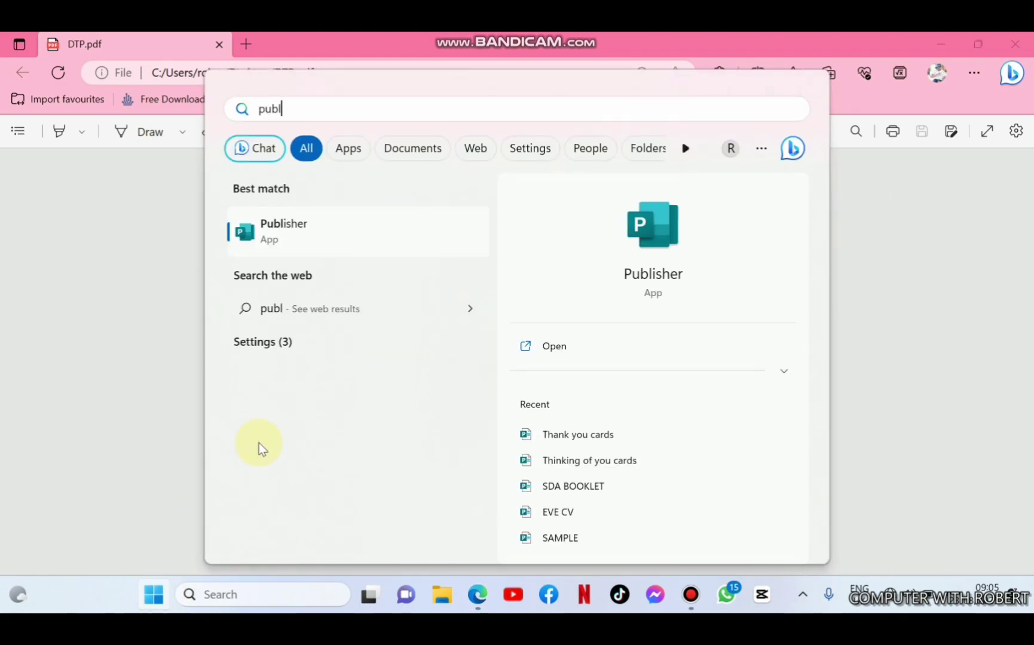
pyautogui.click(305, 246)
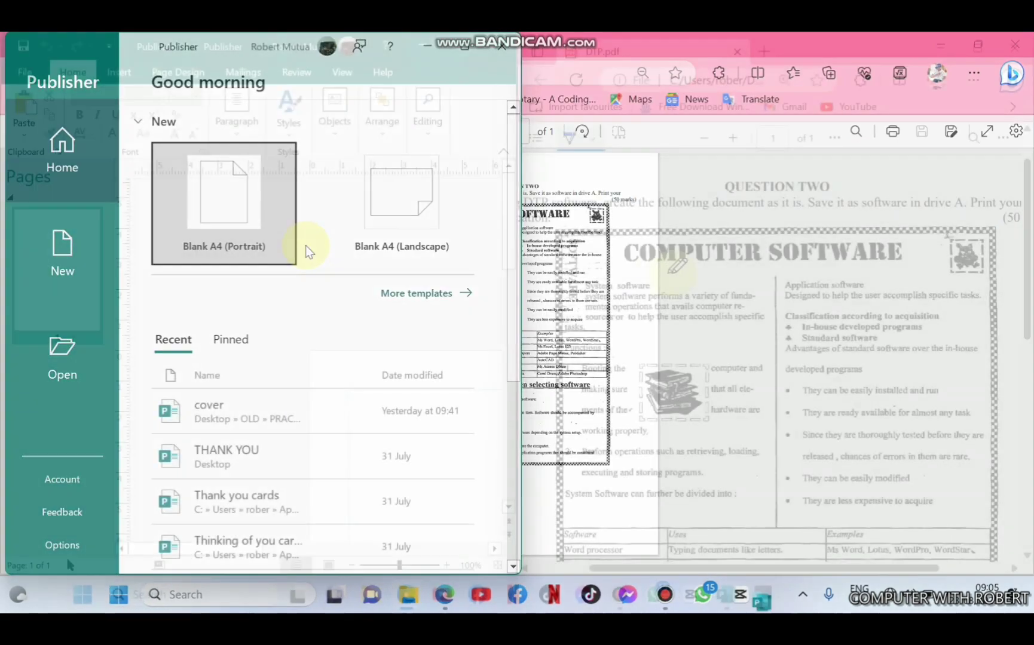
pyautogui.click(305, 249)
# - Underline the COMPUTER SOFTWARE title in the PDF with a freehand pen stroke
pyautogui.moveTo(678, 269); pyautogui.dragTo(773, 269)
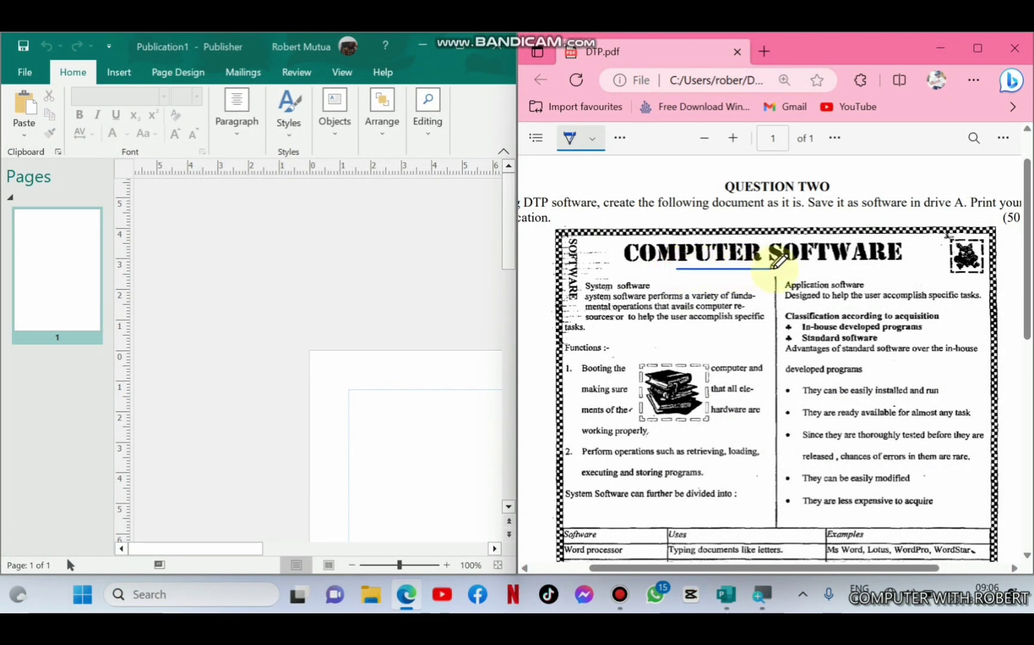
pyautogui.moveTo(889, 268); pyautogui.dragTo(890, 269)
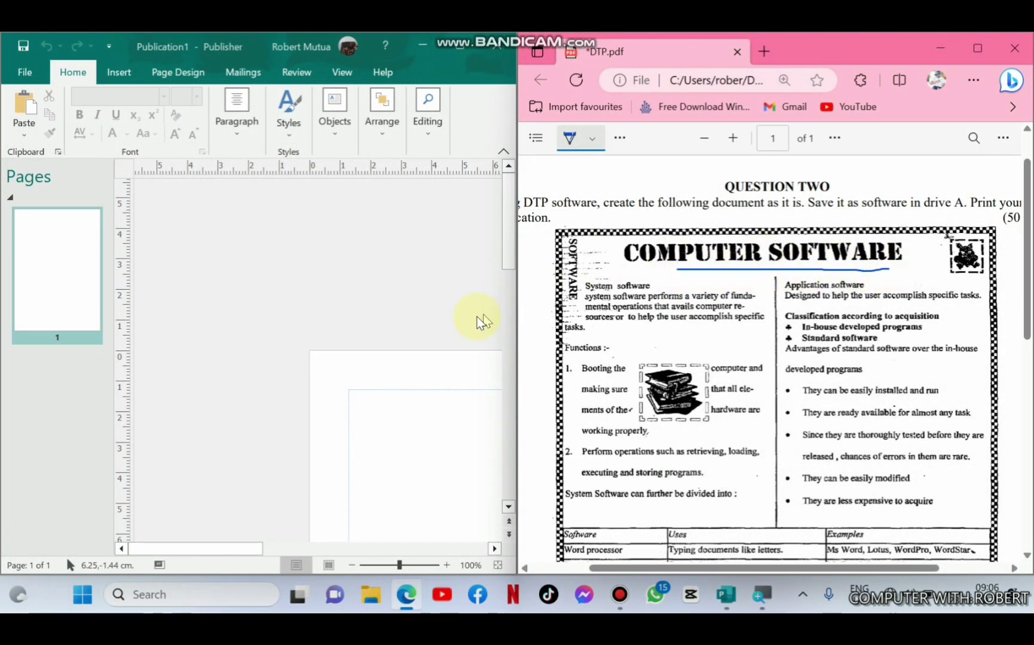
# - In Publisher, draw a text box about 7.42 x 1.15 cm on the scratch area beside the page and enter "COMPUTER SOFTWARE"
pyautogui.click(124, 71)
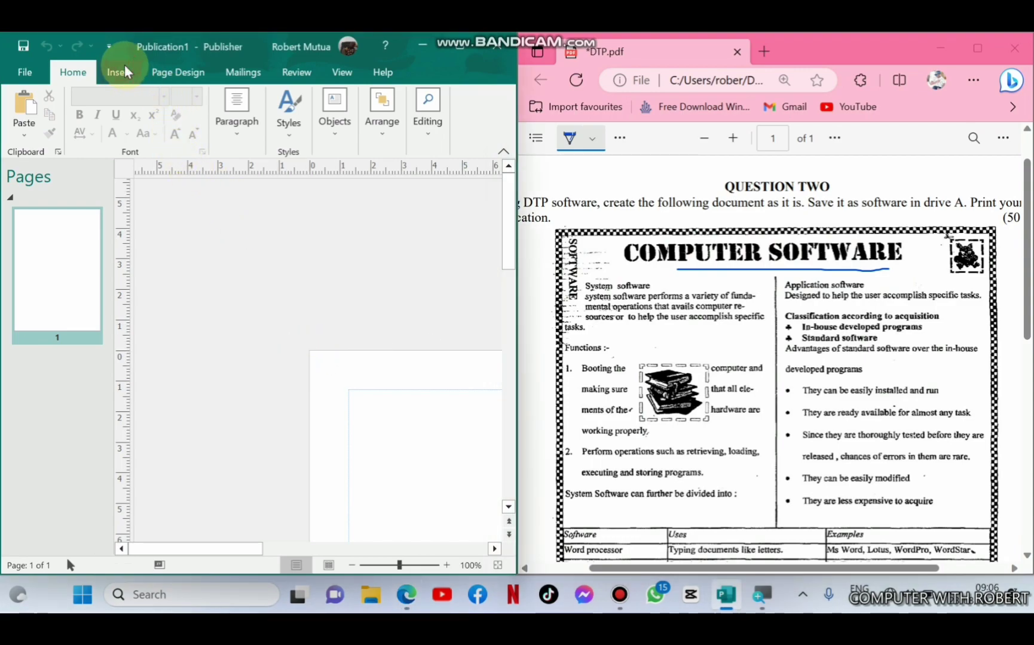
pyautogui.click(333, 136)
pyautogui.click(338, 191)
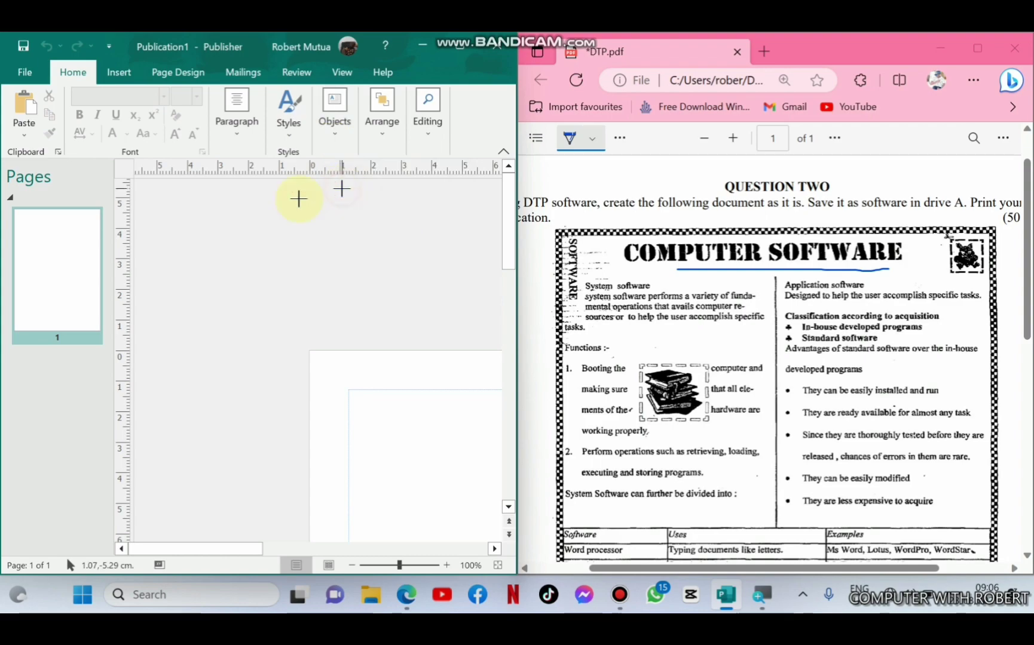
pyautogui.press('super+Up')
pyautogui.moveTo(148, 219); pyautogui.dragTo(385, 265)
pyautogui.press('capslock')
pyautogui.write('COMPUTER SOFTWARE')
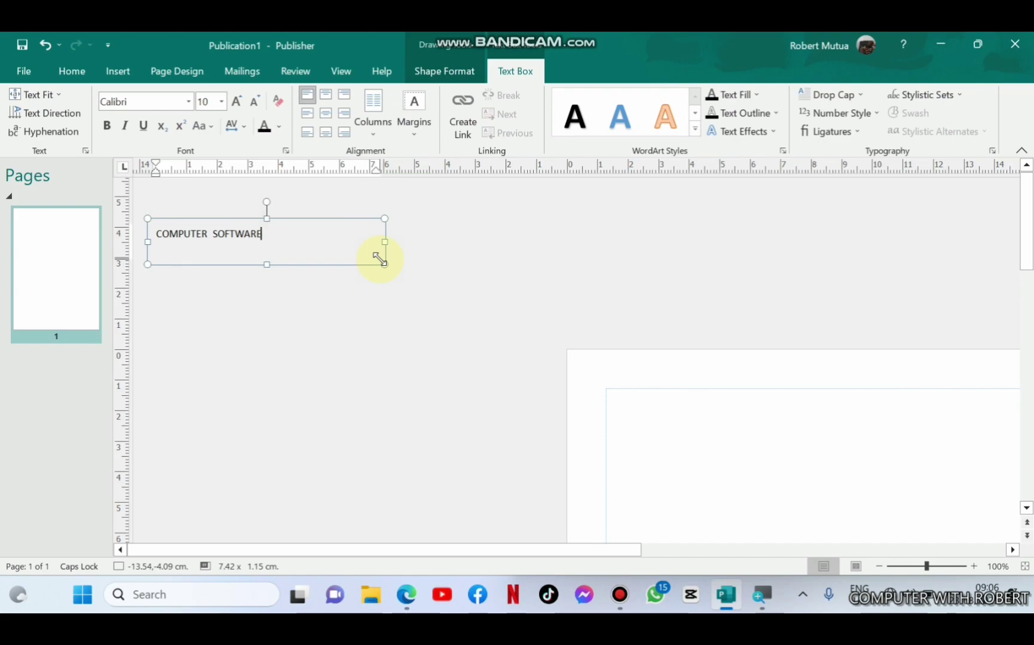
# - Draw a text box about 4.70 x 1.22 cm below the COMPUTER SOFTWARE box and enter "SOFTWARE"
pyautogui.hotkey('alt', 'Tab')
pyautogui.click(726, 594)
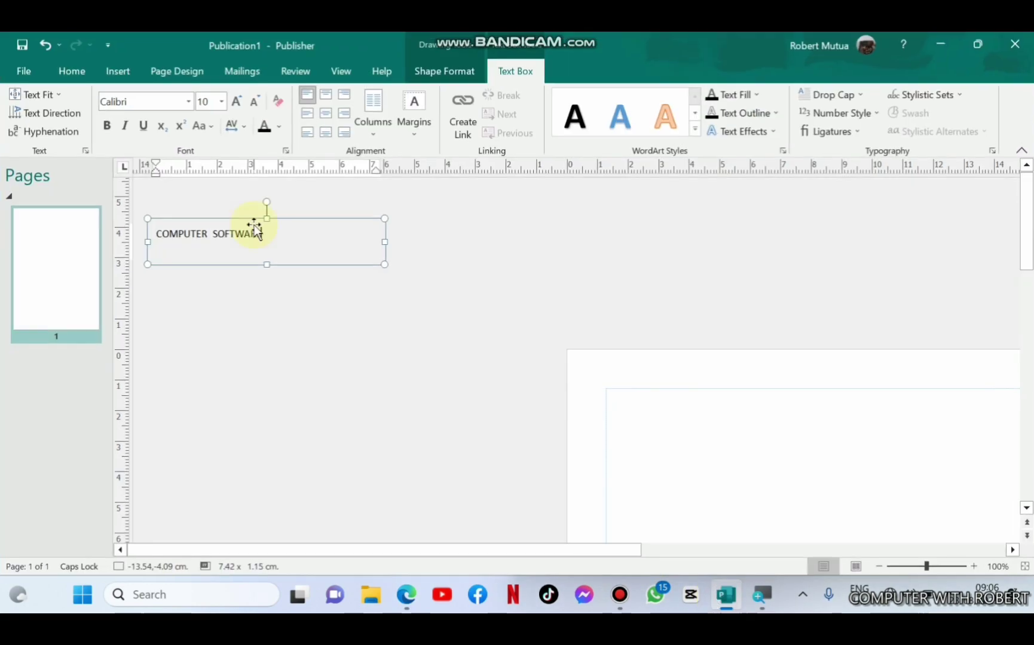
pyautogui.click(118, 70)
pyautogui.click(536, 113)
pyautogui.moveTo(291, 313); pyautogui.dragTo(292, 314)
pyautogui.write('SOFTWARE')
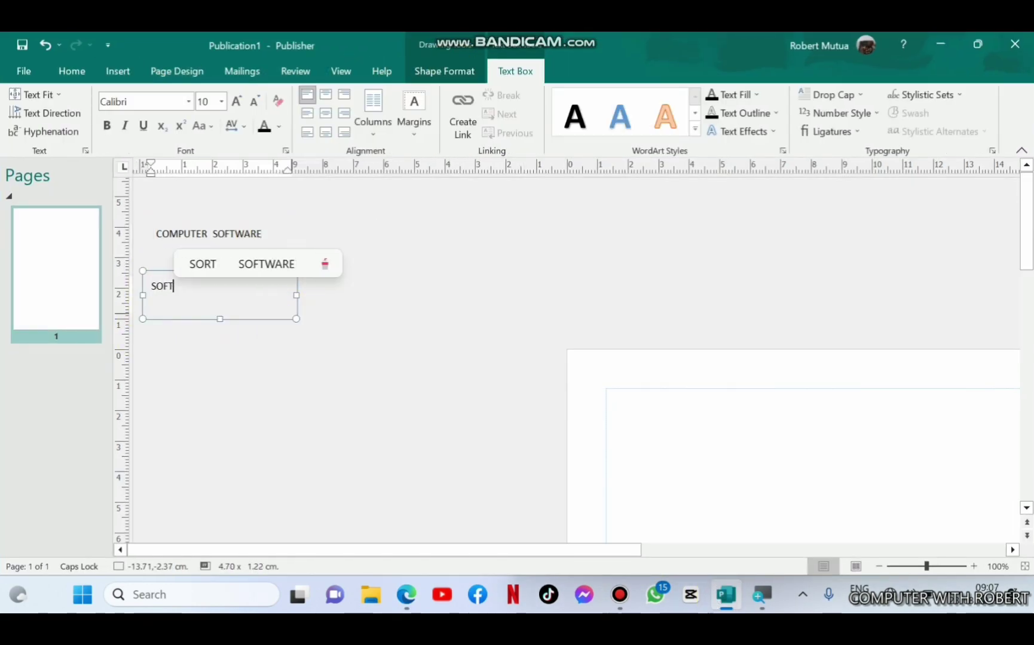
# - Place Publisher beside the PDF and draw a text box about 8.65 x 7.37 cm below the SOFTWARE box
pyautogui.press('super+Left')
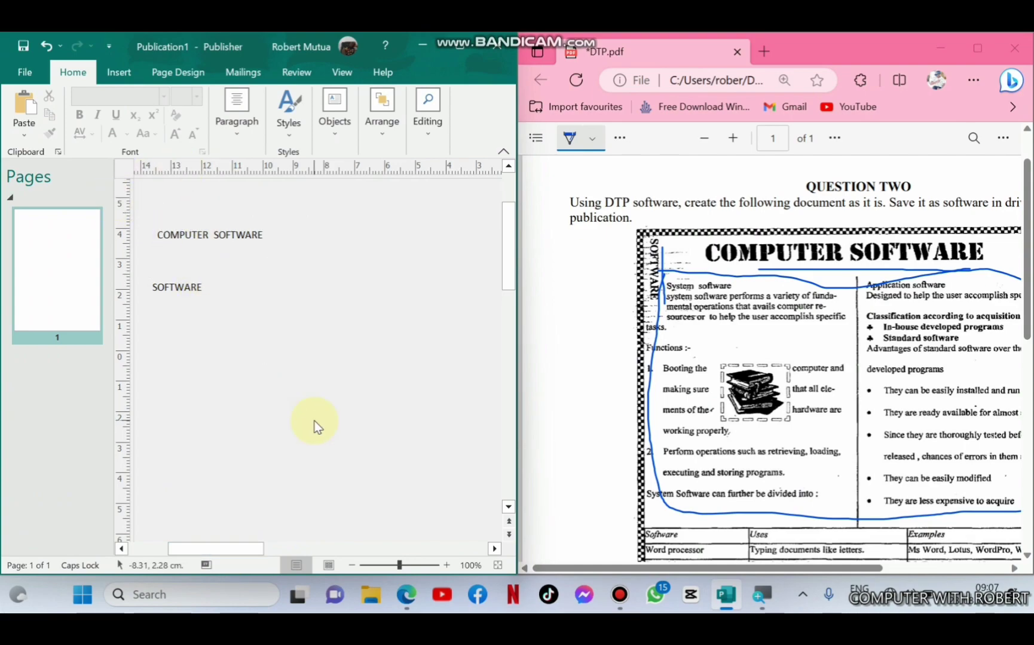
pyautogui.scroll(-1, 317, 427)
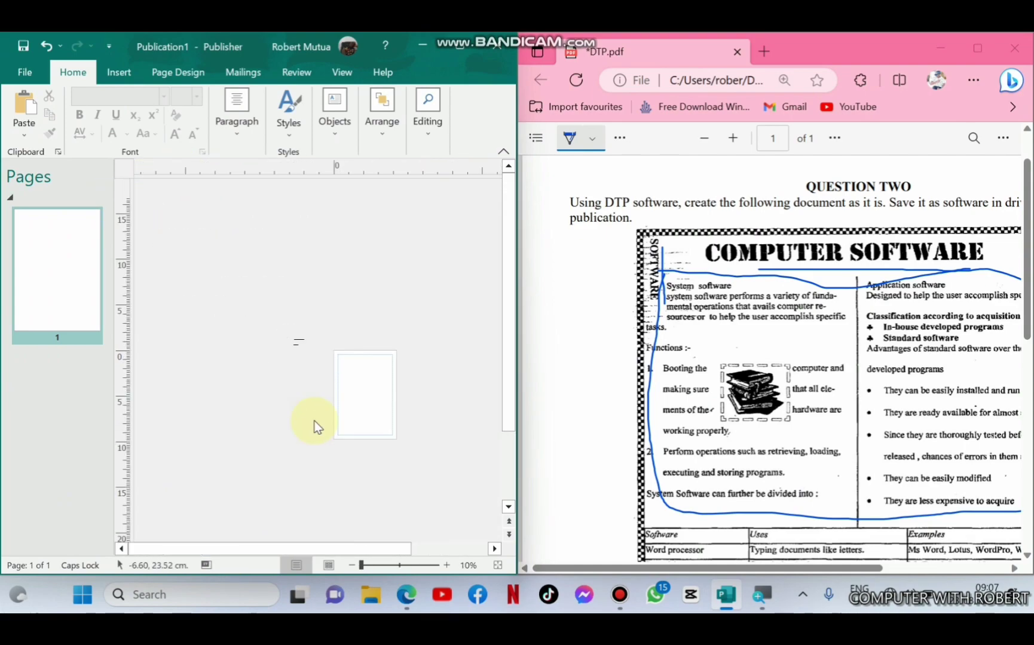
pyautogui.click(447, 565)
pyautogui.click(115, 74)
pyautogui.click(283, 104)
pyautogui.click(268, 182)
pyautogui.moveTo(184, 415)
pyautogui.mouseDown()
pyautogui.moveTo(393, 503)
pyautogui.moveTo(425, 536)
pyautogui.mouseUp()
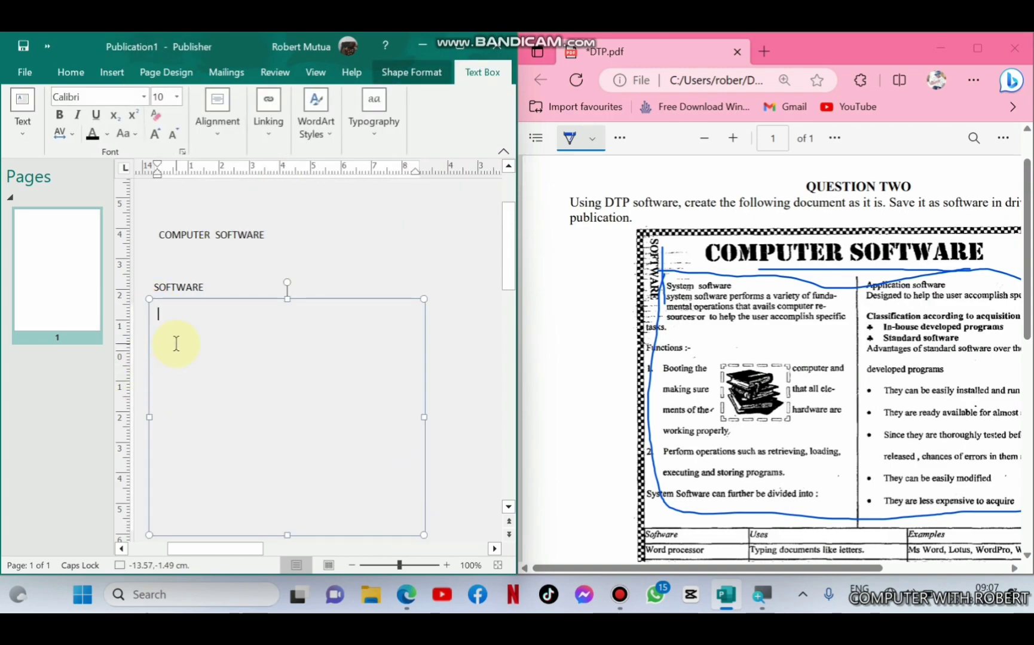
# - Enter "System software" and below it "System software performs a variety of fundamental operations that avails computer resources or help the user accomplish specific tasks."
pyautogui.write('System sp')
pyautogui.press('BackSpace')
pyautogui.write('oftware')
pyautogui.press('Return')
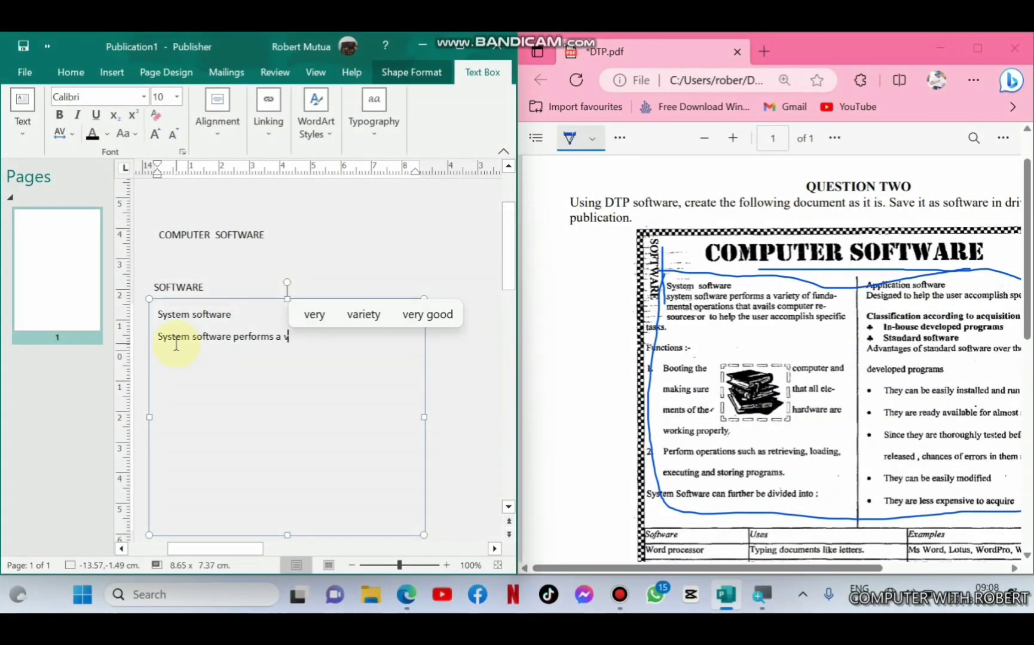
pyautogui.write('ariety of fundamental operation')
pyautogui.write('s that avails computer resources or he')
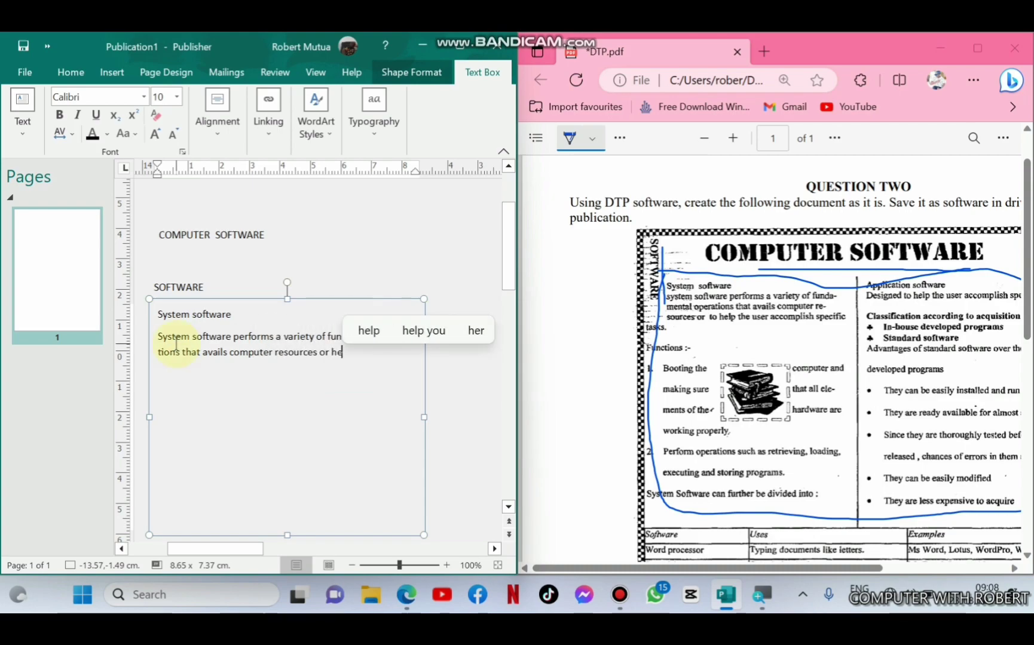
pyautogui.write('lp the user accomplish specific  tasks.')
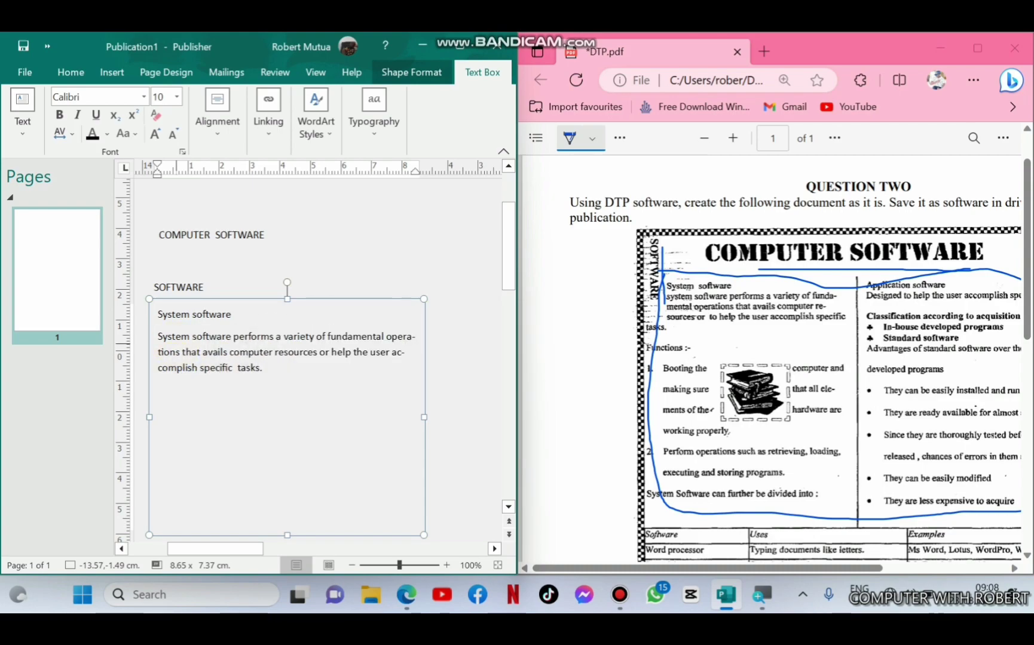
# - Set the system software text box to two columns
pyautogui.hotkey('ctrl', 'a')
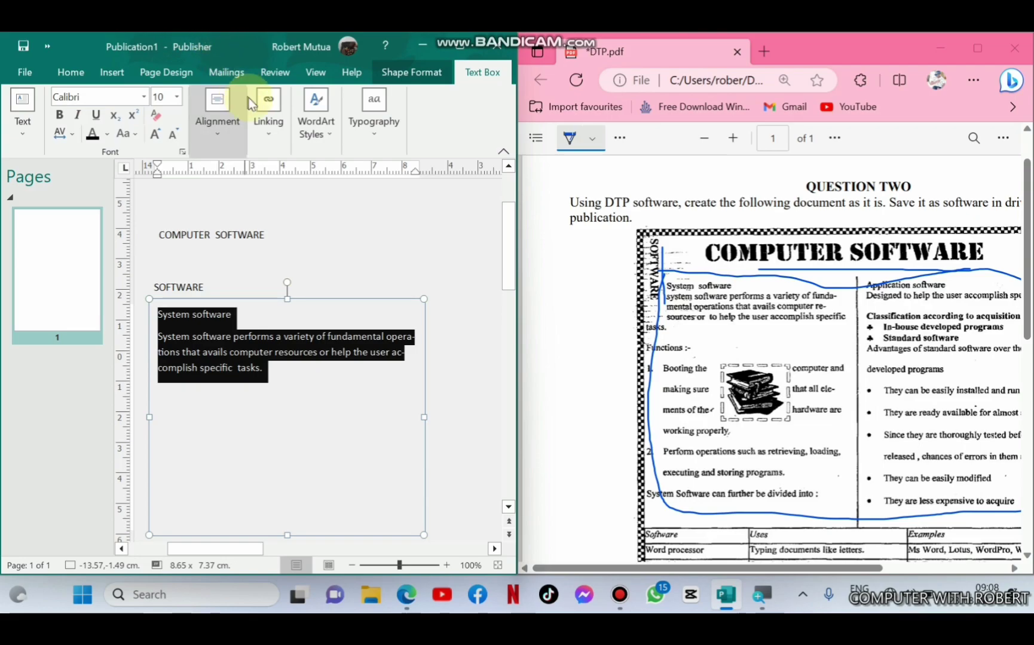
pyautogui.click(457, 48)
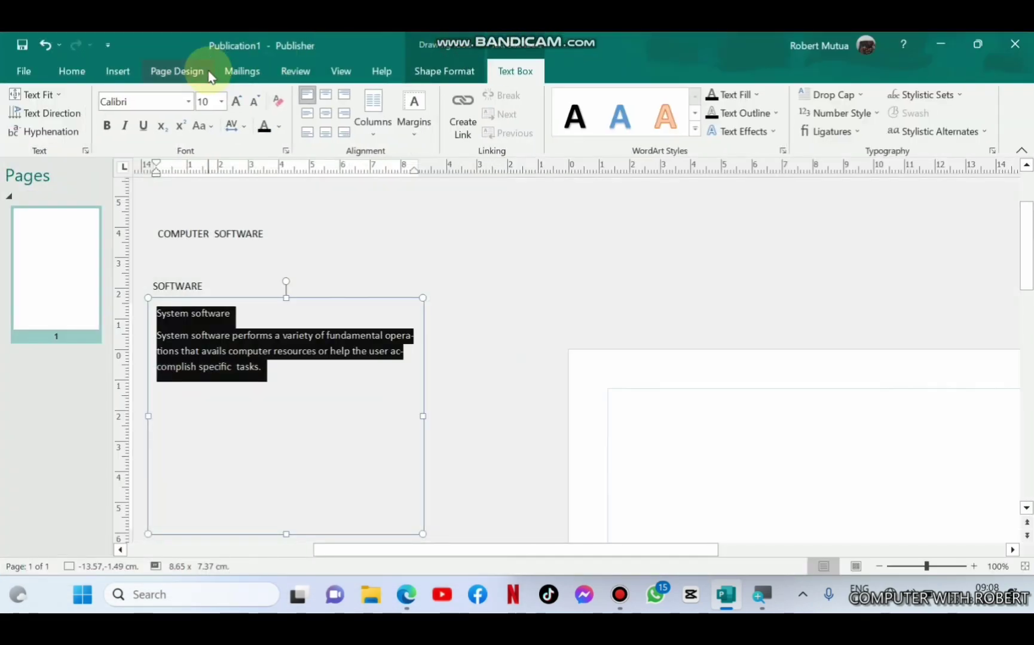
pyautogui.click(210, 78)
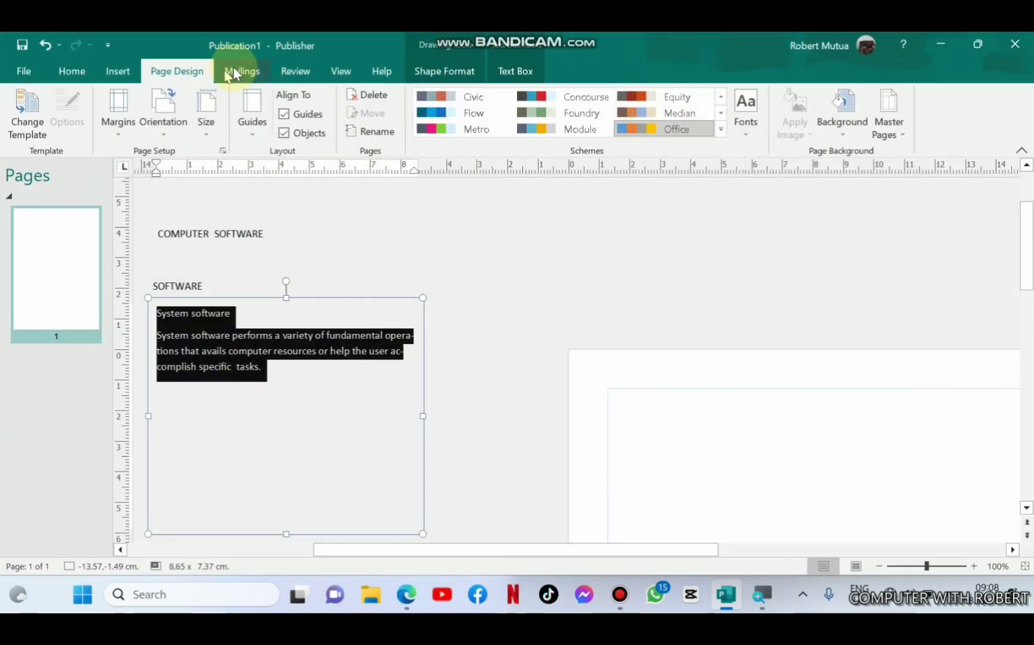
pyautogui.click(516, 66)
pyautogui.click(380, 118)
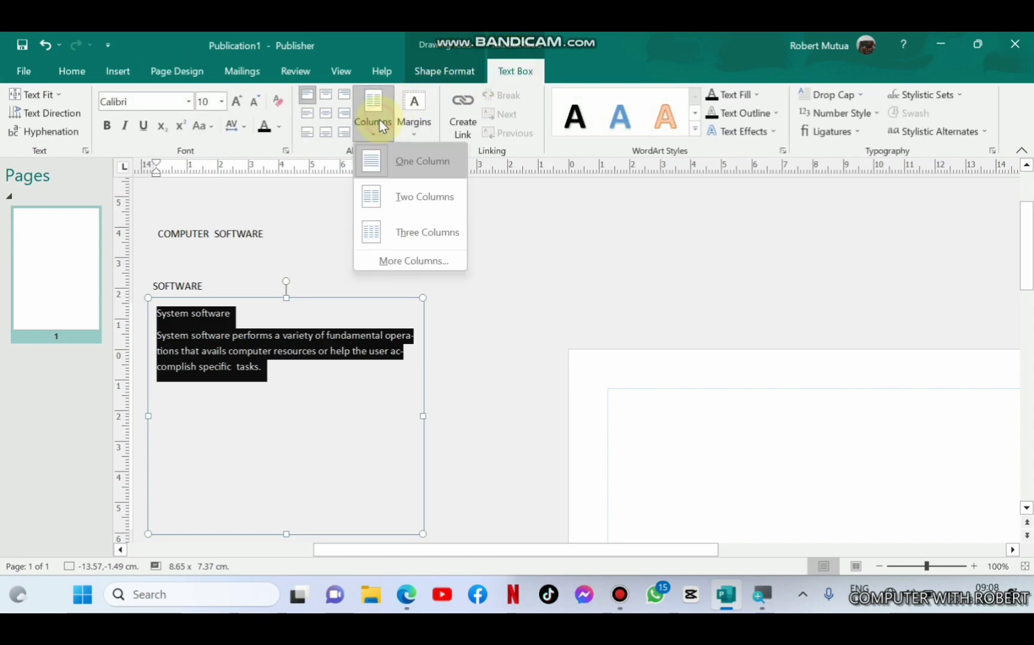
pyautogui.click(374, 195)
pyautogui.click(233, 415)
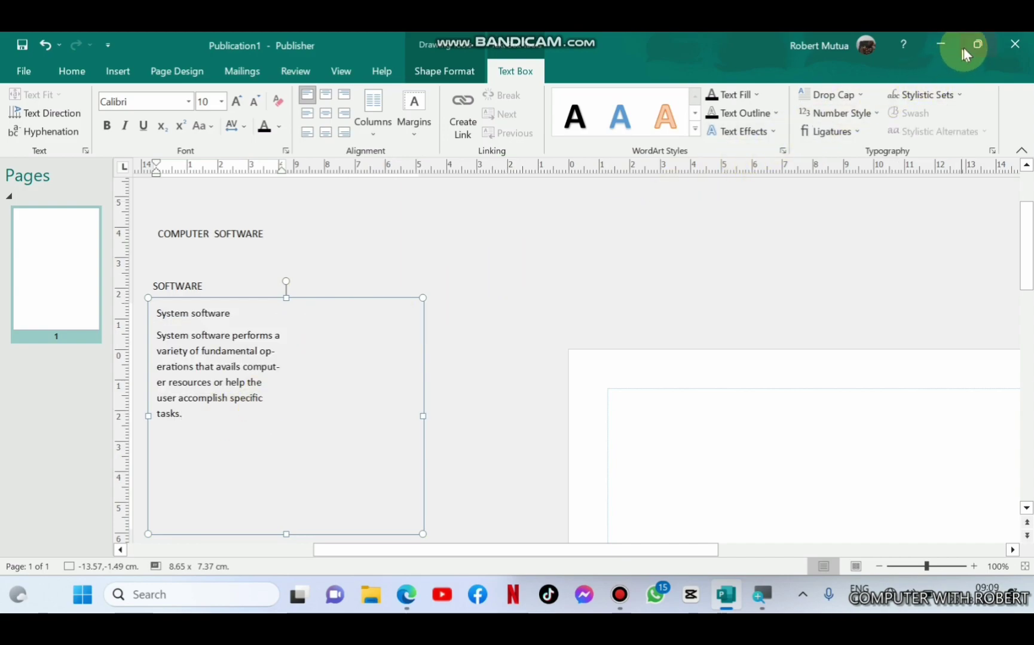
# - Add the line "Functions:-" below the system software paragraph and start a new line under it
pyautogui.moveTo(979, 46)
pyautogui.click(879, 101)
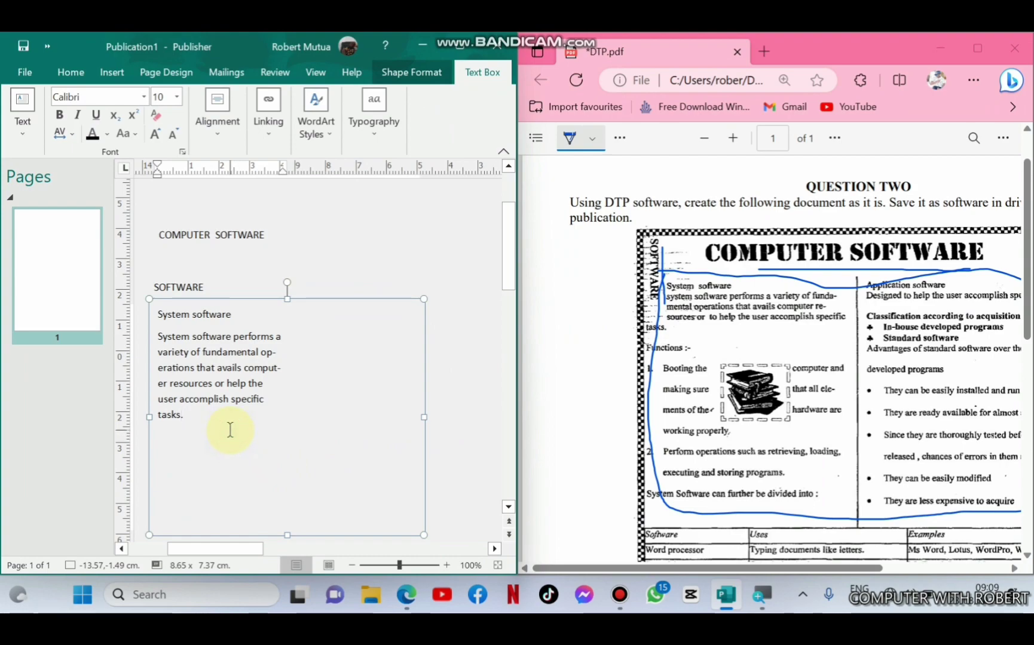
pyautogui.write('n')
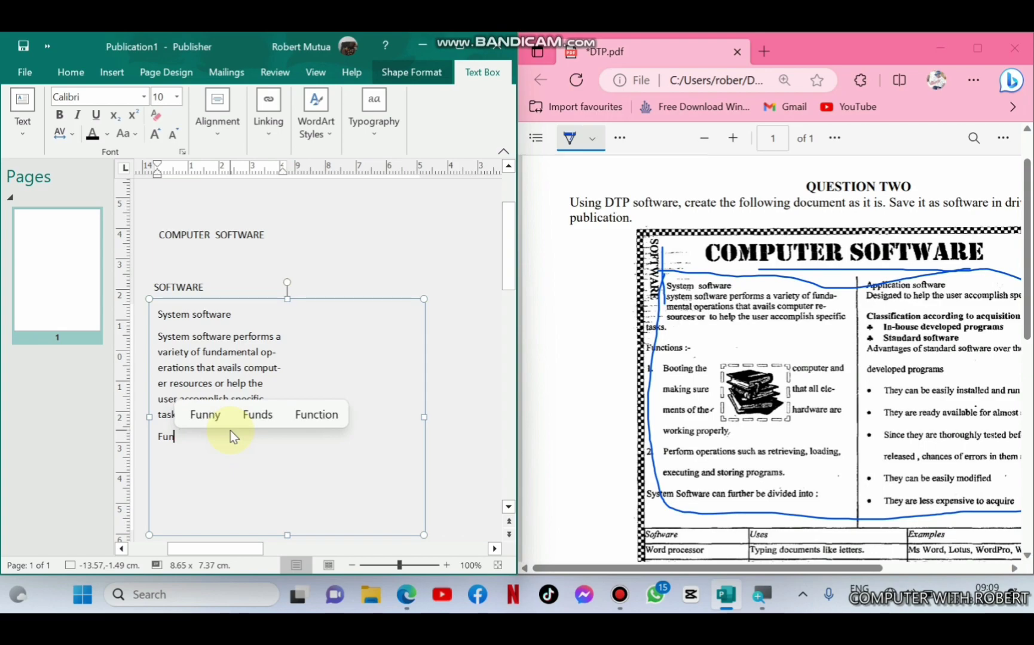
pyautogui.write('ctions:-')
pyautogui.press('Return')
pyautogui.write('1')
pyautogui.press('BackSpace')
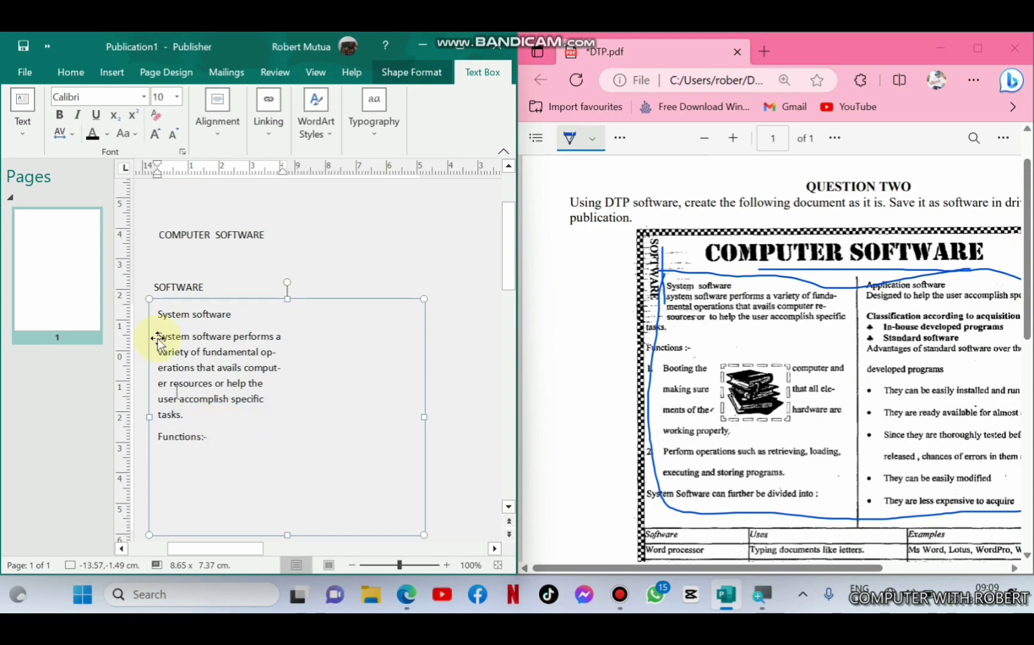
# - Start a numbered list in the 1. format on the empty line below "Functions:-"
pyautogui.click(71, 71)
pyautogui.click(459, 45)
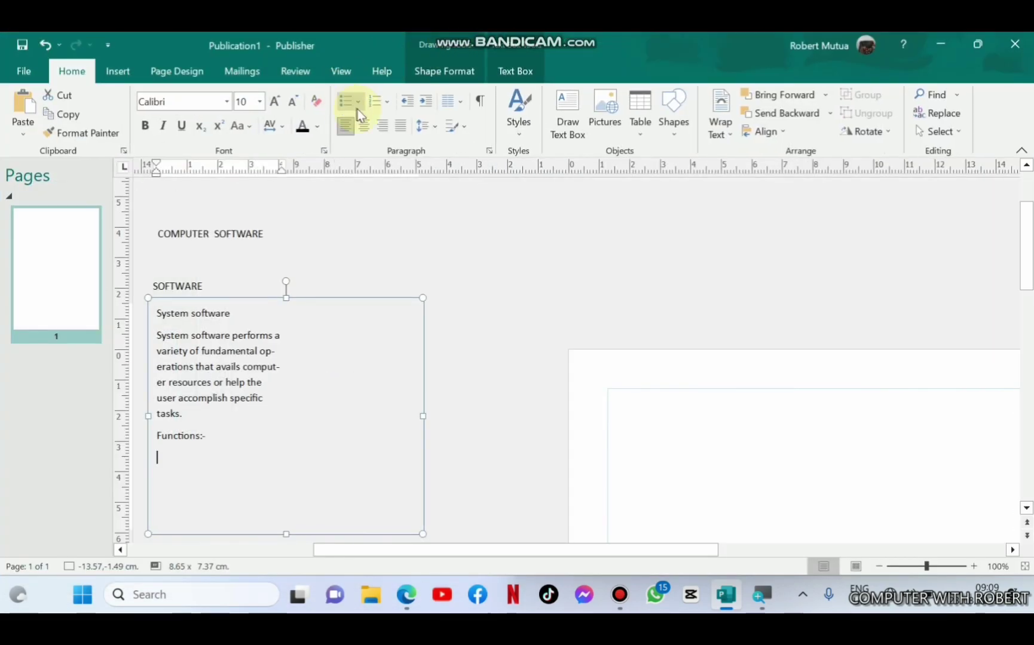
pyautogui.click(387, 106)
pyautogui.click(457, 122)
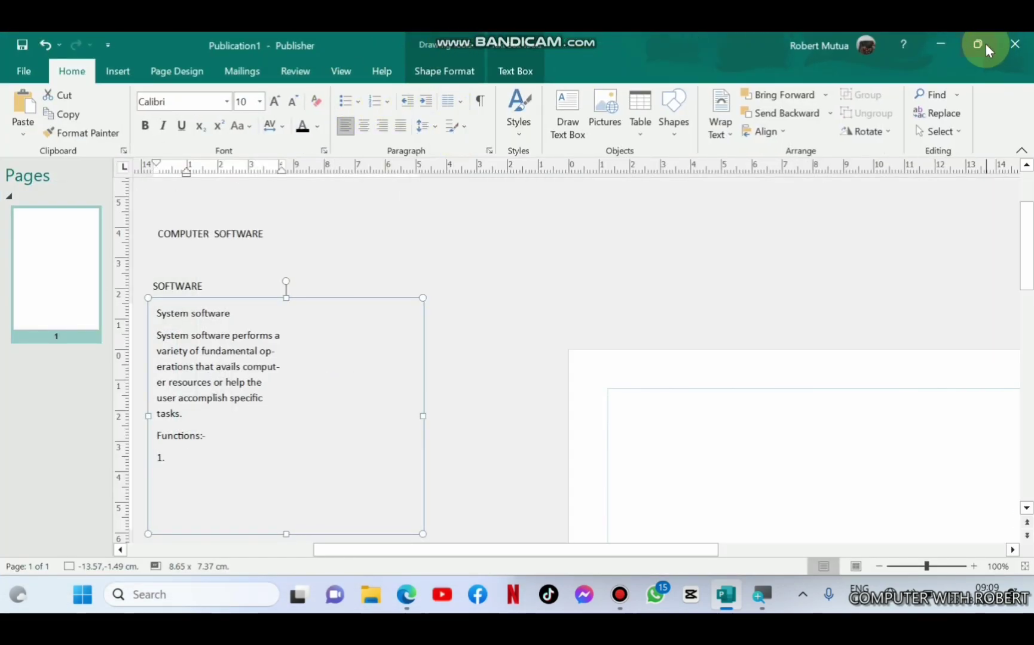
# - Enter list item 1 beside DTP.pdf as "Booting the computer and making sure that all elements of the hardware are working properly."
pyautogui.moveTo(977, 45)
pyautogui.click(868, 98)
pyautogui.write('Booting the comput-er')
pyautogui.write(' and making sure')
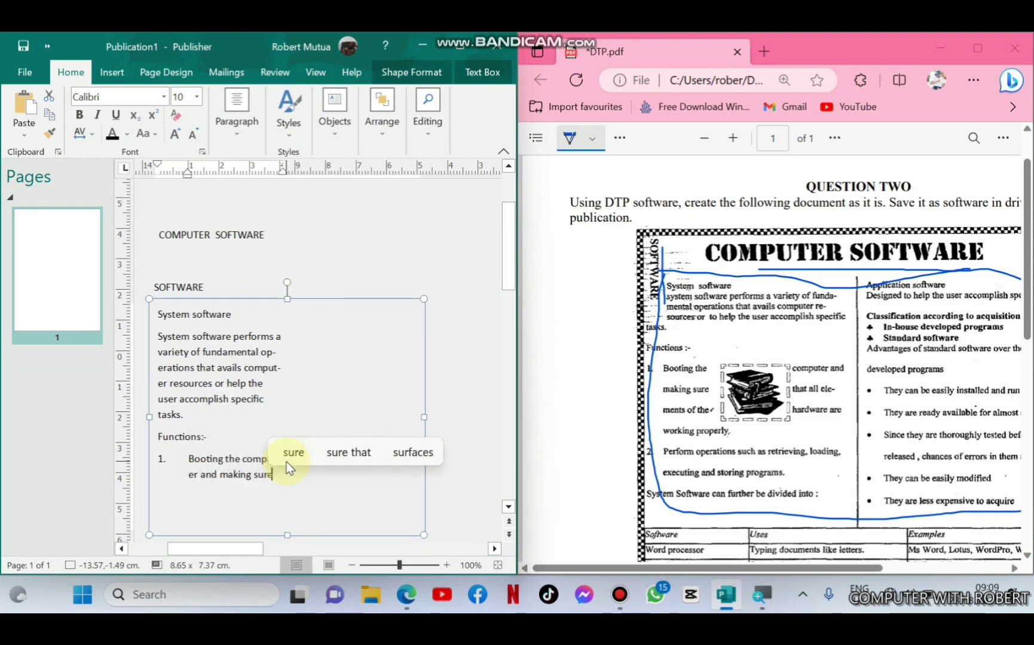
pyautogui.write(' that all elements o')
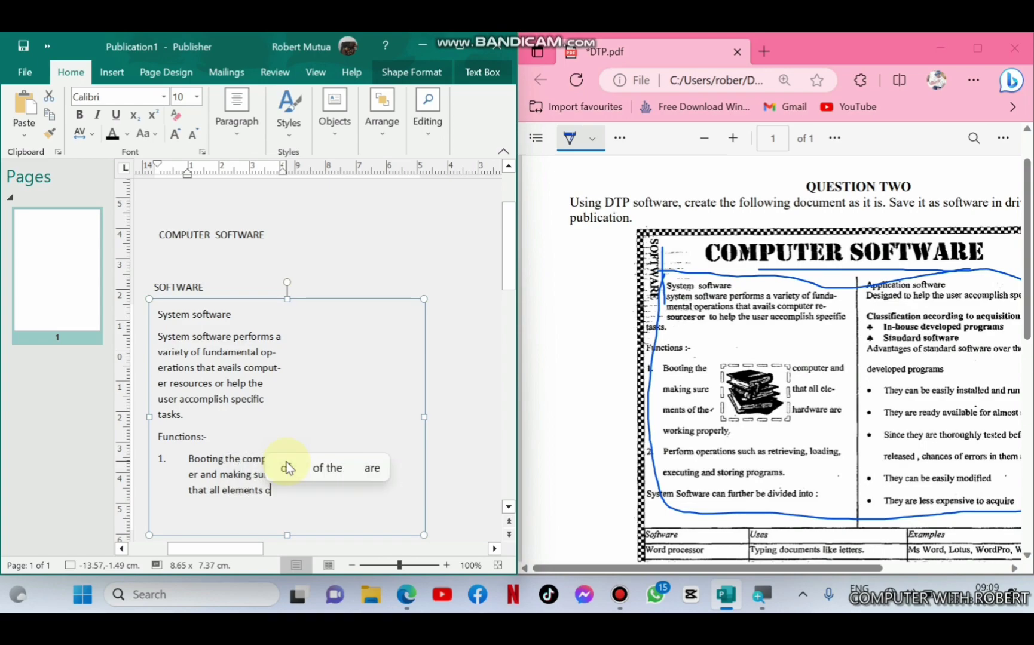
pyautogui.write('f the hardware ar')
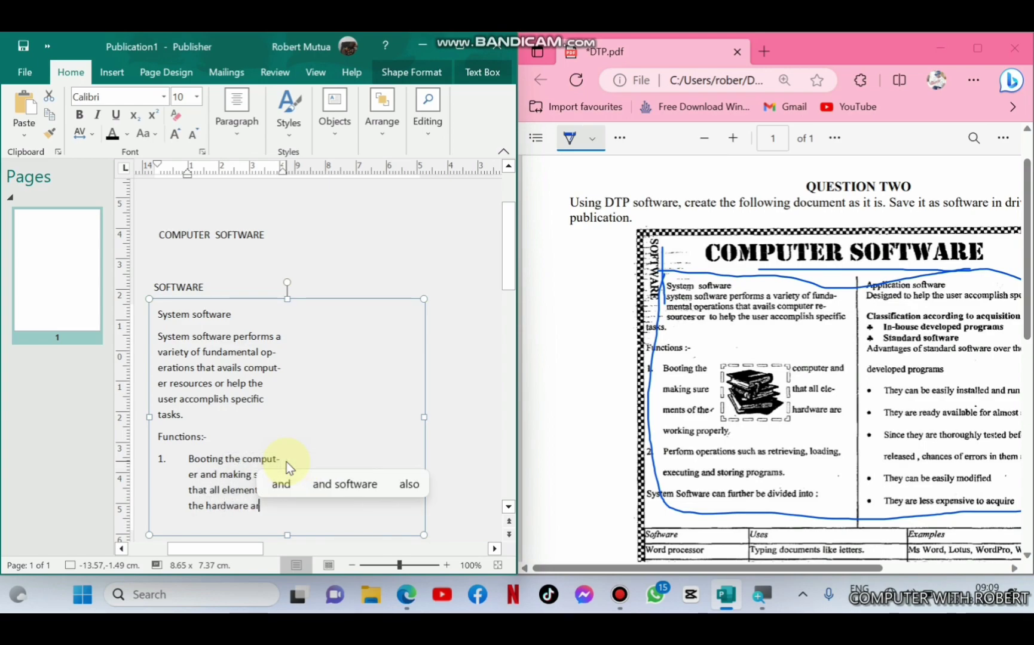
pyautogui.write('e working prop')
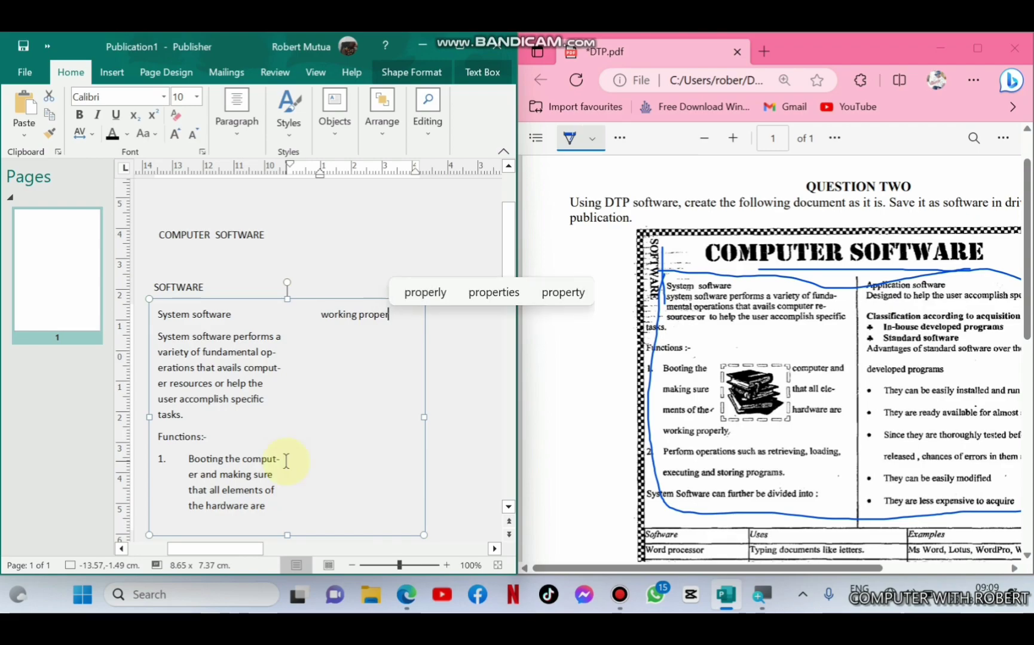
pyautogui.write('erly')
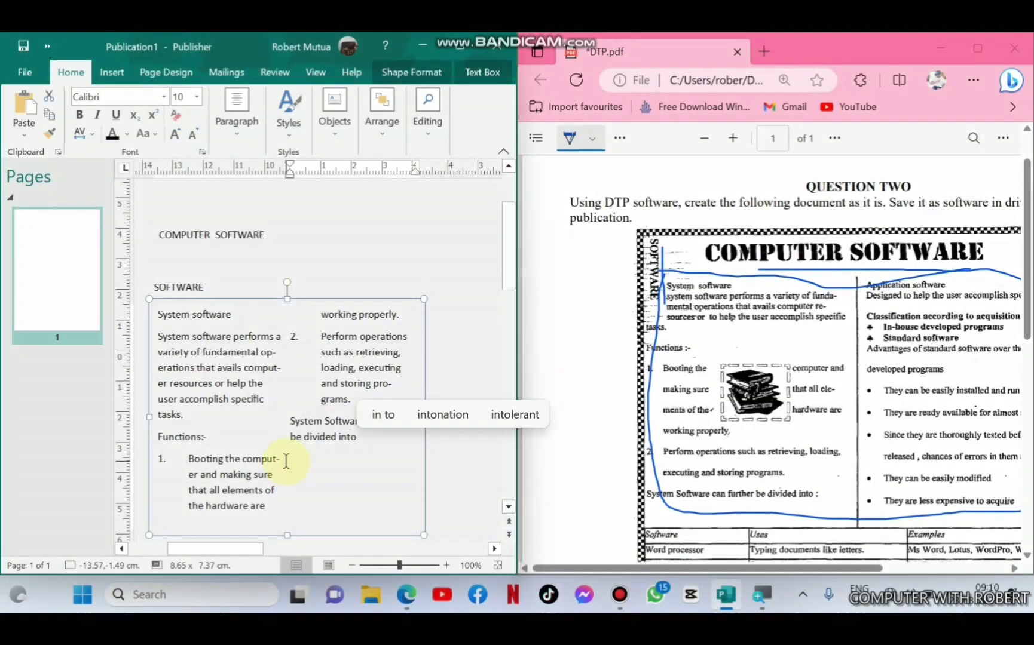
# - Finish the line "System Software can further be divided into:" and add the lines "Application software" and "Designed to help the user accomplish specific tasks."
pyautogui.write('o:')
pyautogui.press('Return')
pyautogui.write('Application software')
pyautogui.press('Return')
pyautogui.write('Designed to help the user accomplish specific tasks.')
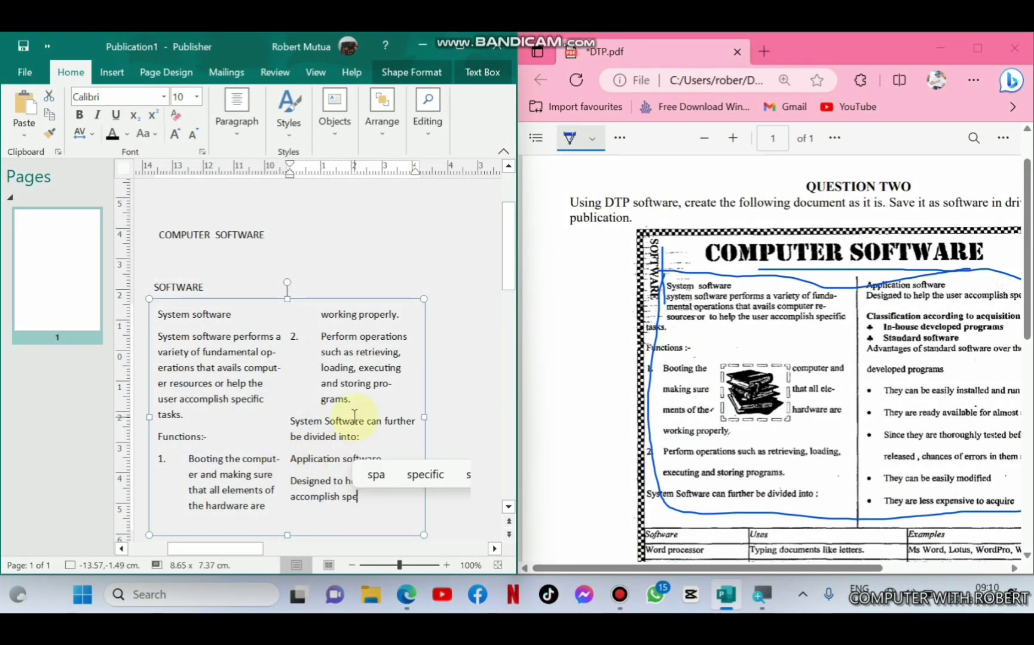
# - Add the bold line "Classification according to acquisition" below the application software description
pyautogui.scroll(3, 761, 449)
pyautogui.press('Return')
pyautogui.click(79, 115)
pyautogui.write('Classification according to')
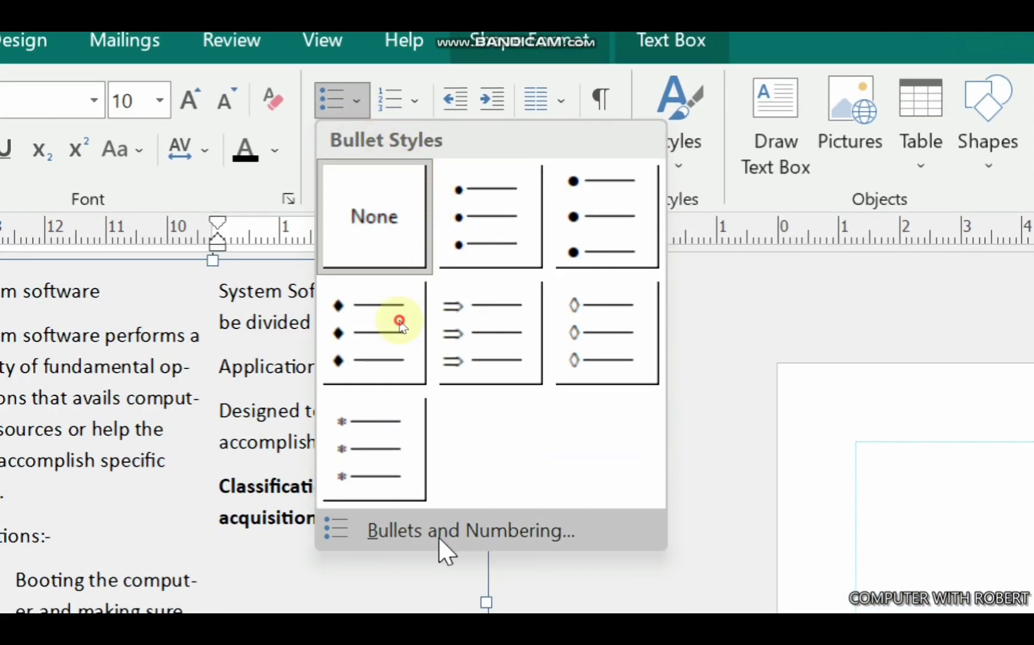
# - Start a bulleted list below the classification heading with the Symbol font's club character (code 167) and a 0.5 cm indent
pyautogui.click(445, 541)
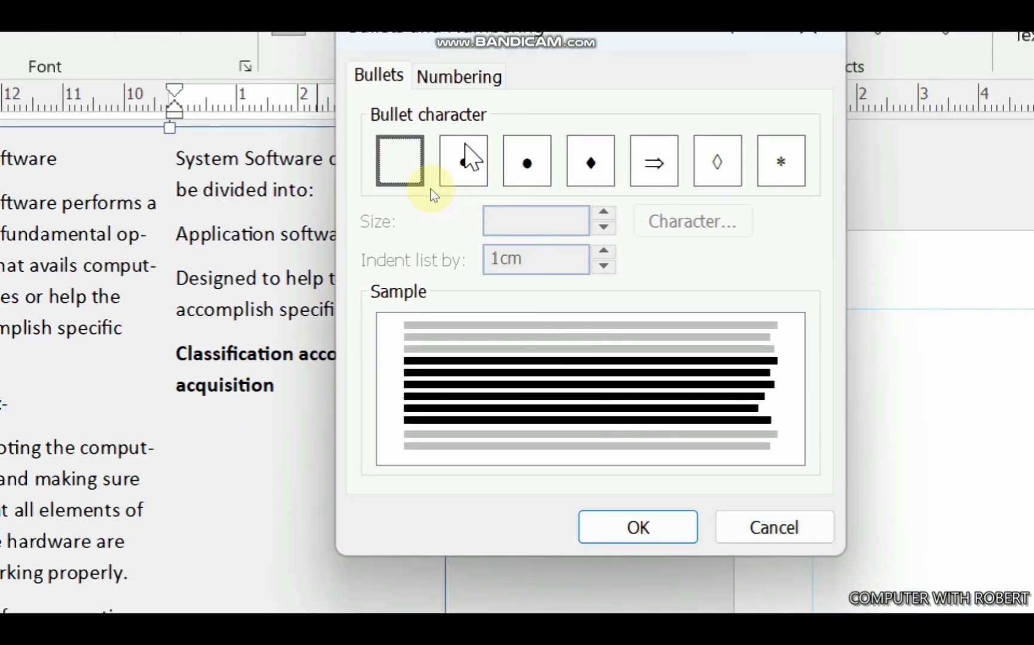
pyautogui.click(465, 157)
pyautogui.click(682, 222)
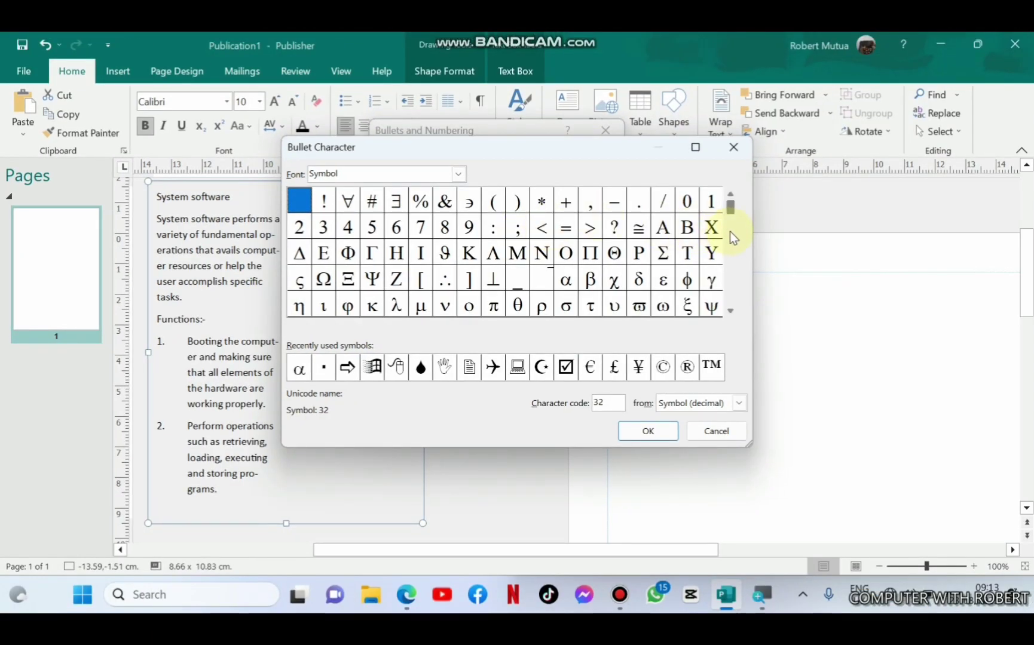
pyautogui.click(729, 232)
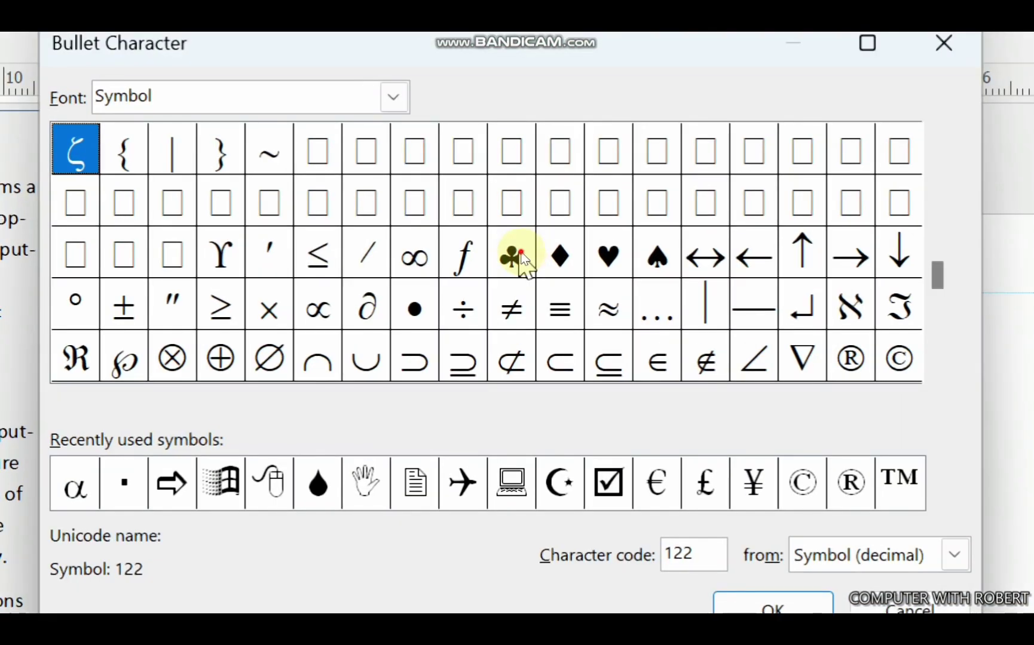
pyautogui.click(518, 254)
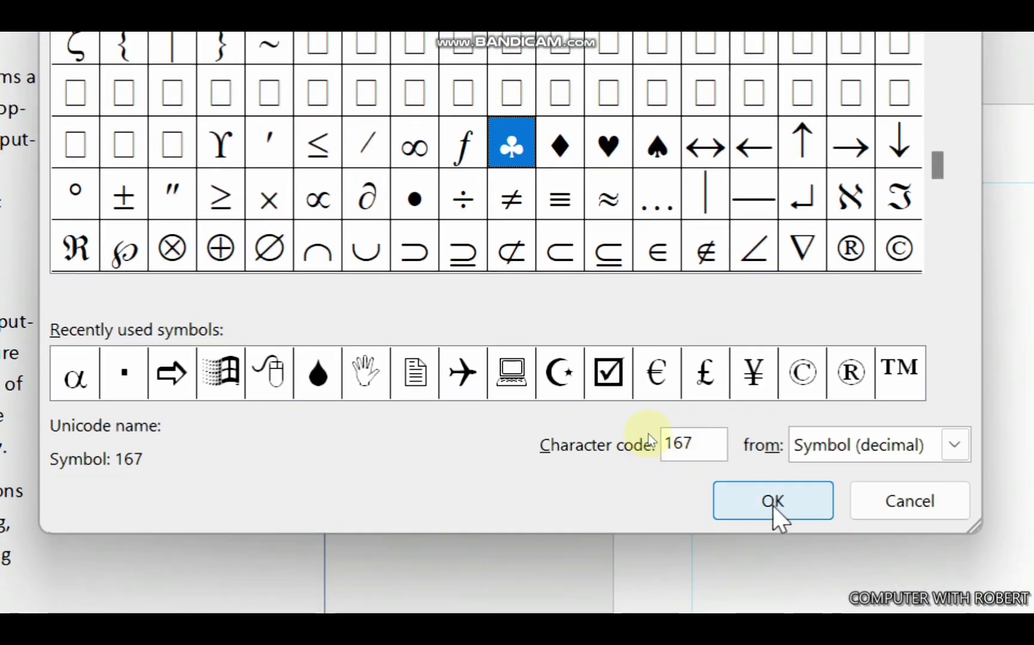
pyautogui.click(773, 505)
pyautogui.click(483, 141)
pyautogui.click(483, 141)
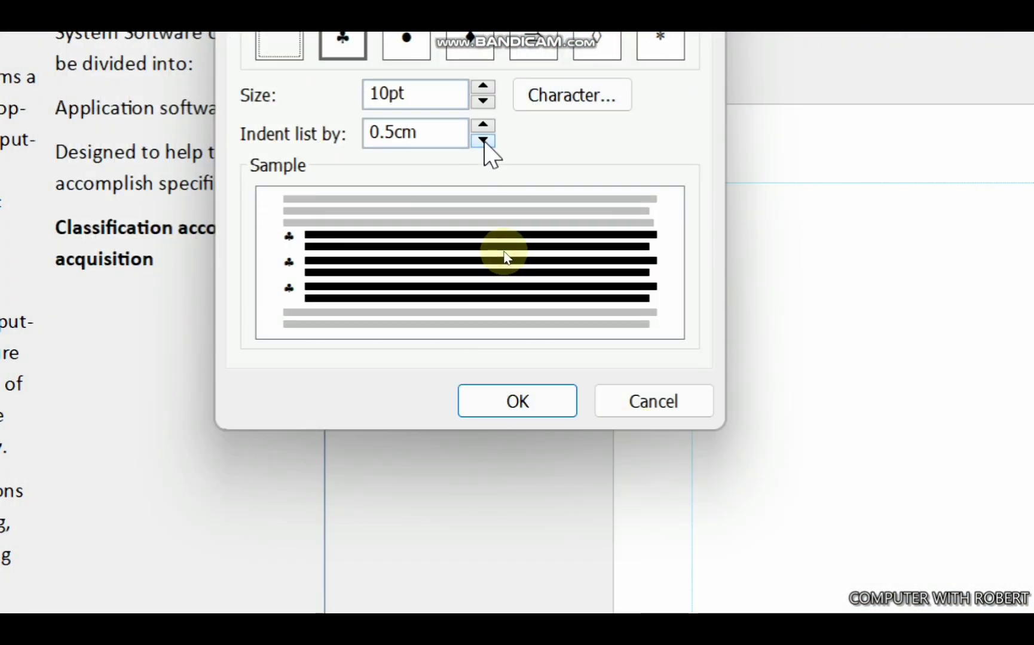
pyautogui.click(518, 401)
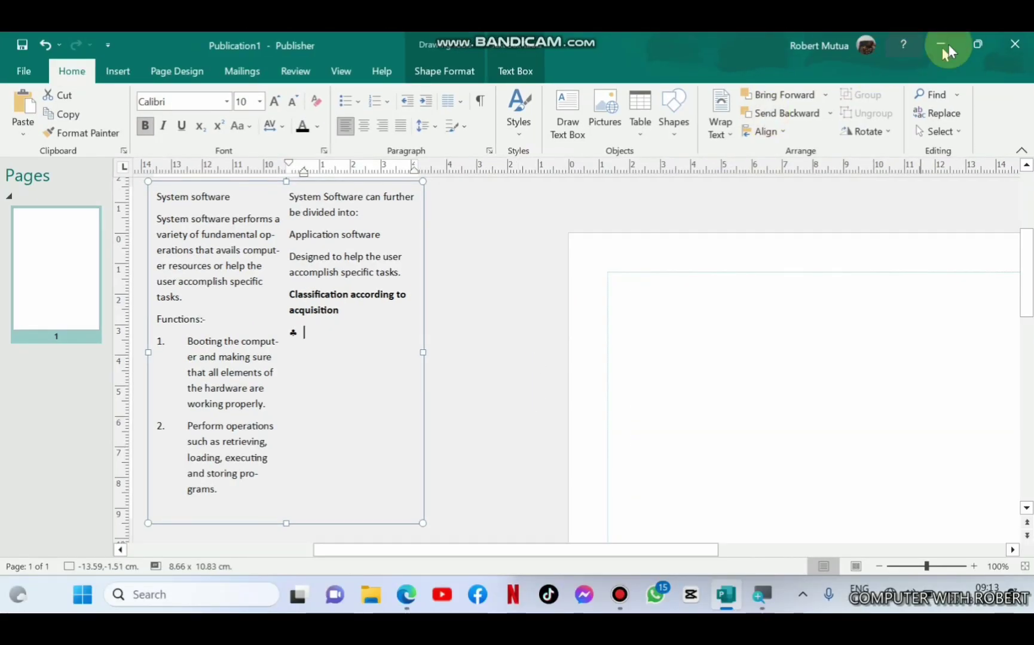
# - Enter the club bullets "In-house developed programs" and "Standard software", and below them the plain line "Advantages of standard software over the in-house developed programs"
pyautogui.moveTo(963, 40)
pyautogui.click(878, 87)
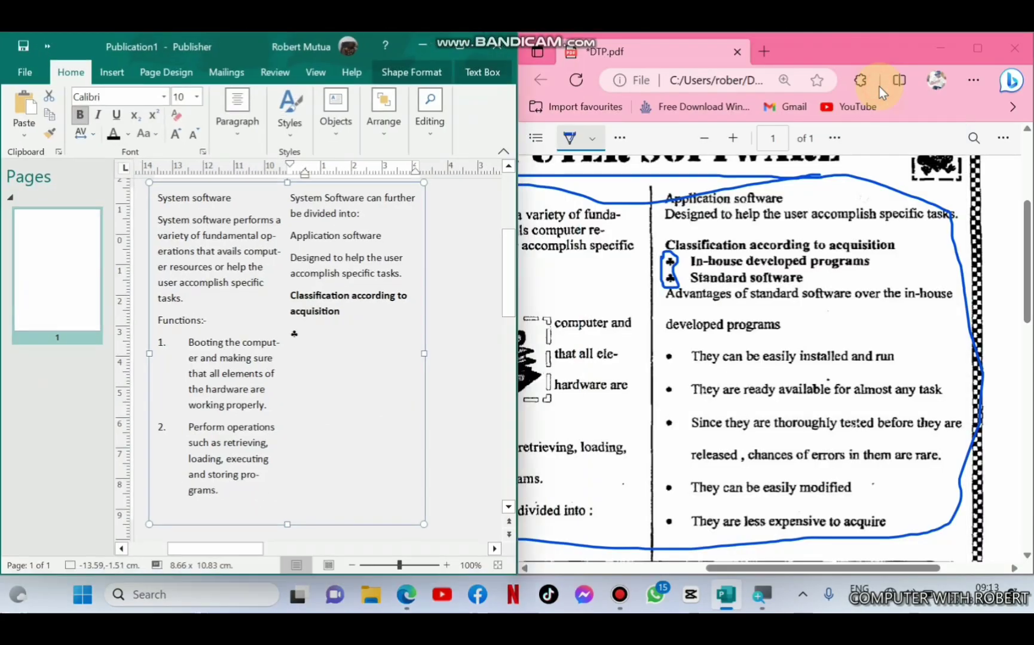
pyautogui.write('In-house developed programs')
pyautogui.press('Return')
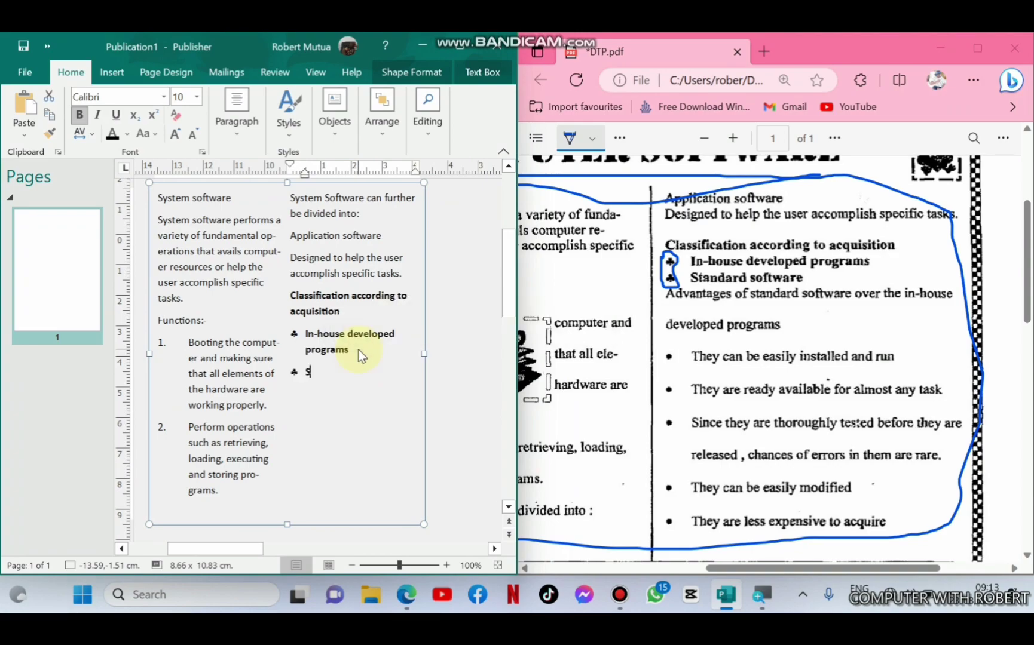
pyautogui.write('Standard software')
pyautogui.press('Return')
pyautogui.press('Return')
pyautogui.write('Advantages of standard software over the in-house developed programs')
# - Start a round-bulleted list below the advantages line and reduce its indent
pyautogui.click(237, 114)
pyautogui.click(235, 172)
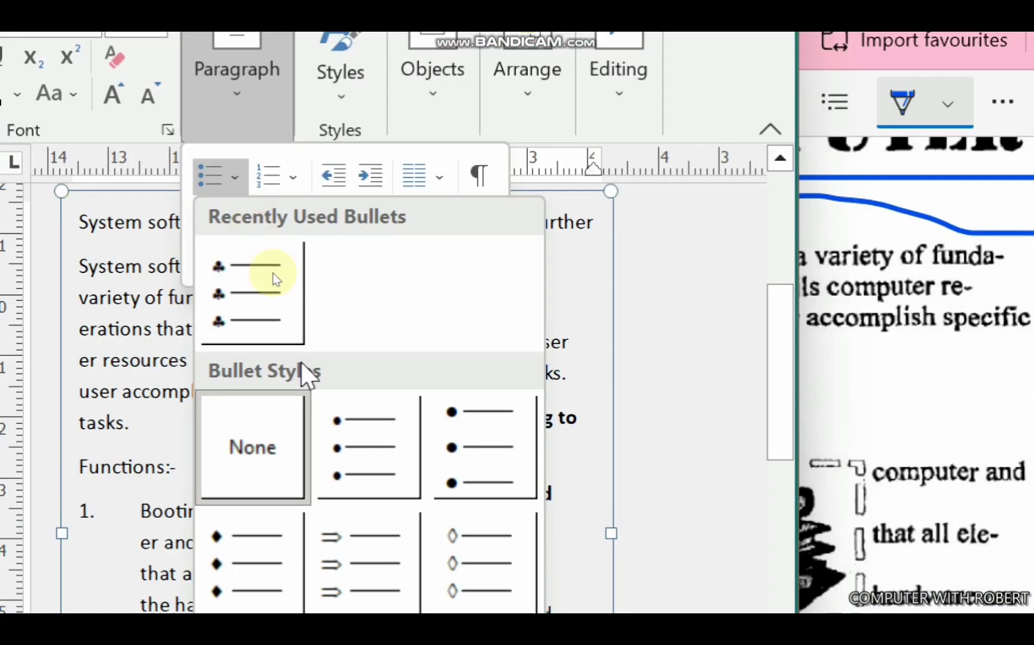
pyautogui.click(366, 218)
pyautogui.click(497, 414)
pyautogui.press('Return')
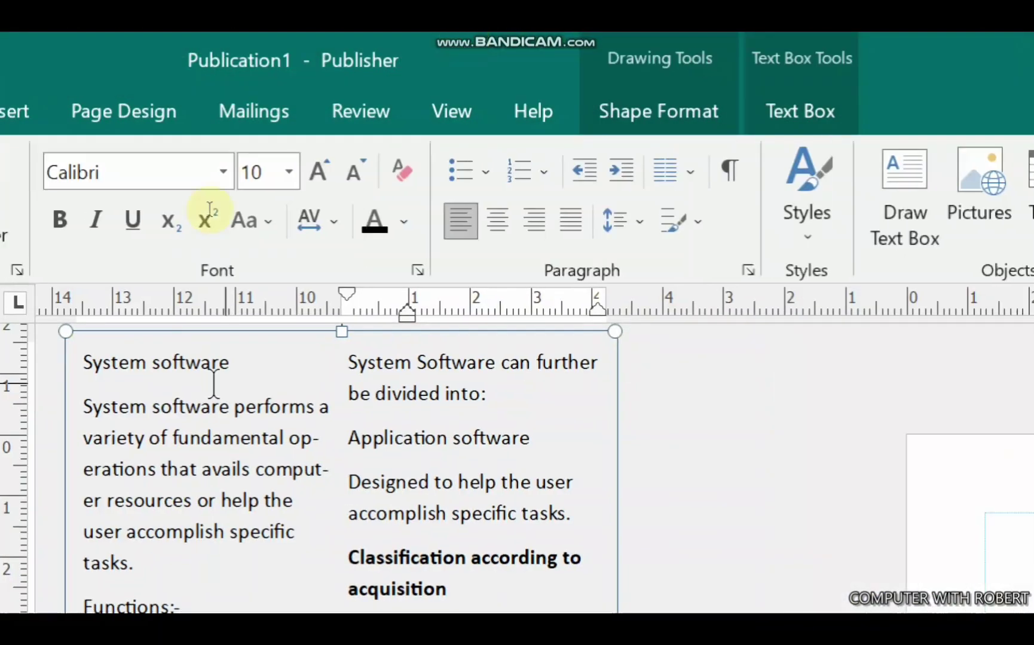
pyautogui.click(359, 102)
pyautogui.click(415, 393)
pyautogui.click(521, 380)
# - Enter the bullets "They can be easily installed and run" and "They are ready available for almost any task"
pyautogui.click(877, 87)
pyautogui.write('They can be easily installed an')
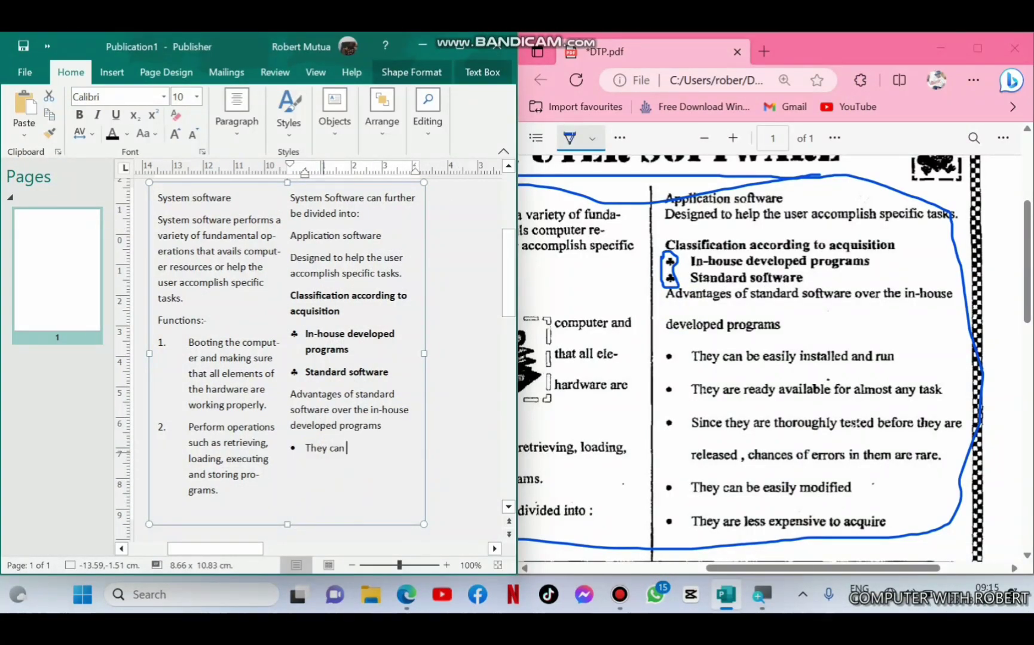
pyautogui.write('d run')
pyautogui.press('Return')
pyautogui.write('They are ready available for al')
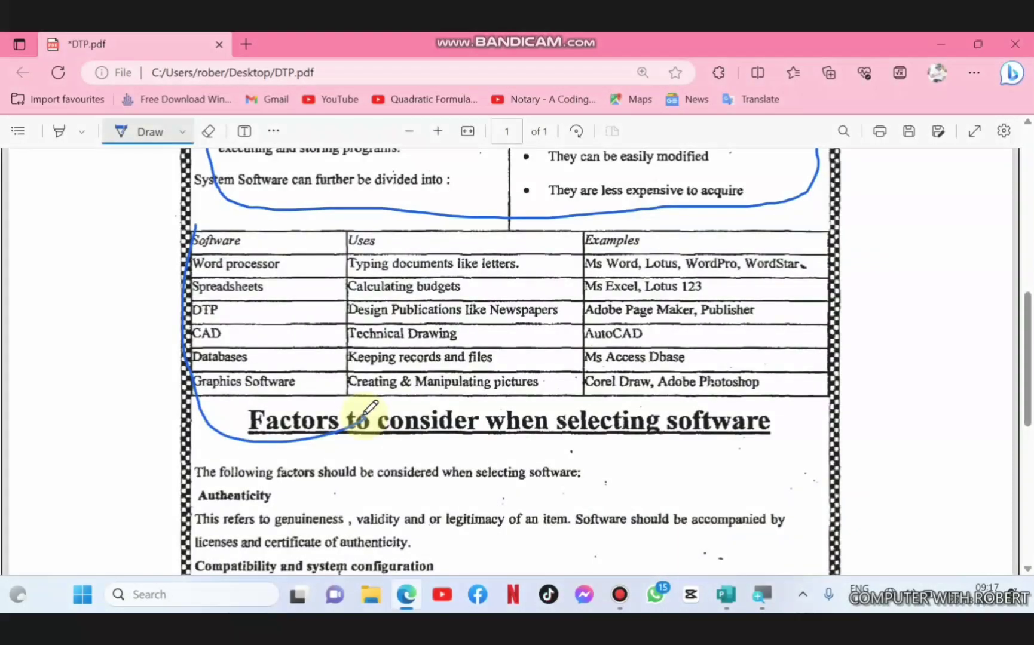
# - Extend the freehand outline below the software table in DTP.pdf in the browser
pyautogui.moveTo(357, 412); pyautogui.dragTo(615, 391)
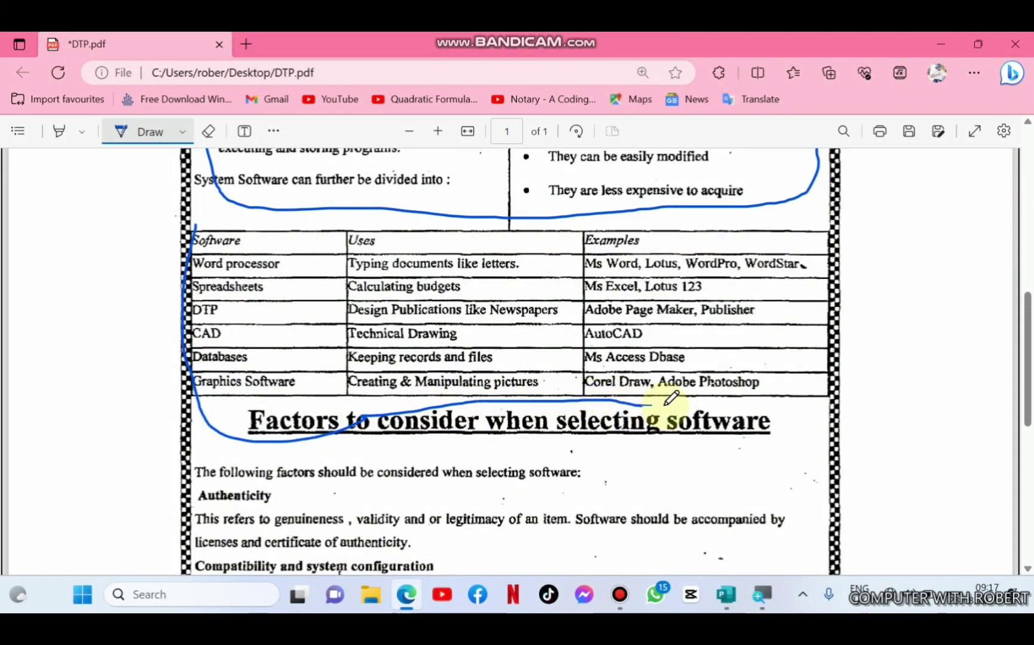
pyautogui.moveTo(671, 399); pyautogui.dragTo(712, 397)
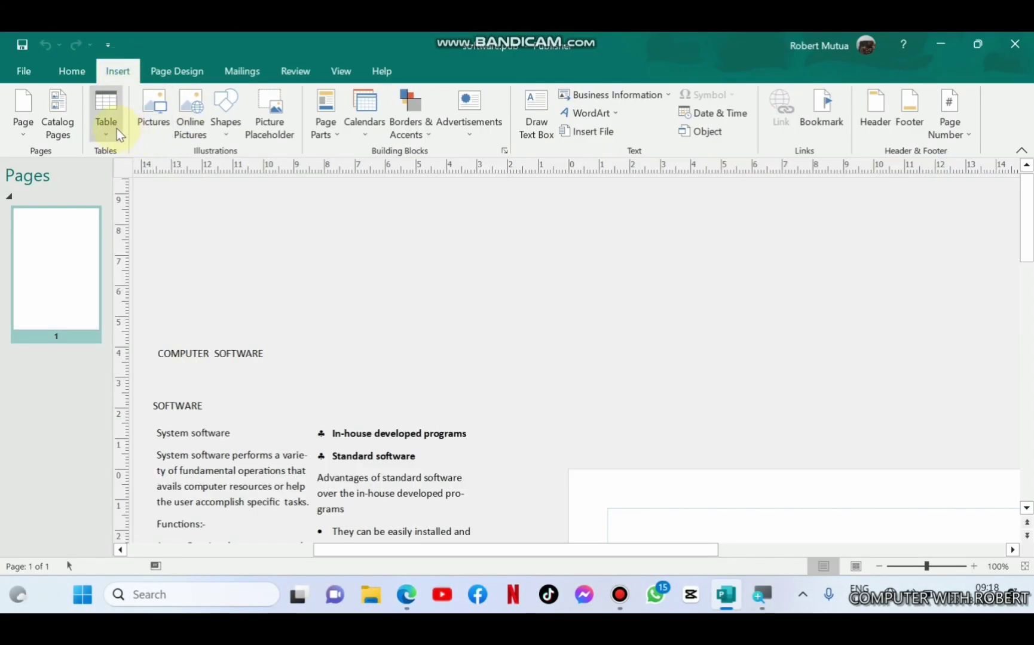
# - Insert a table of 3 columns and 7 rows in Publisher and fill its header row in italics with "Software", "Uses" and "Examples"
pyautogui.click(118, 133)
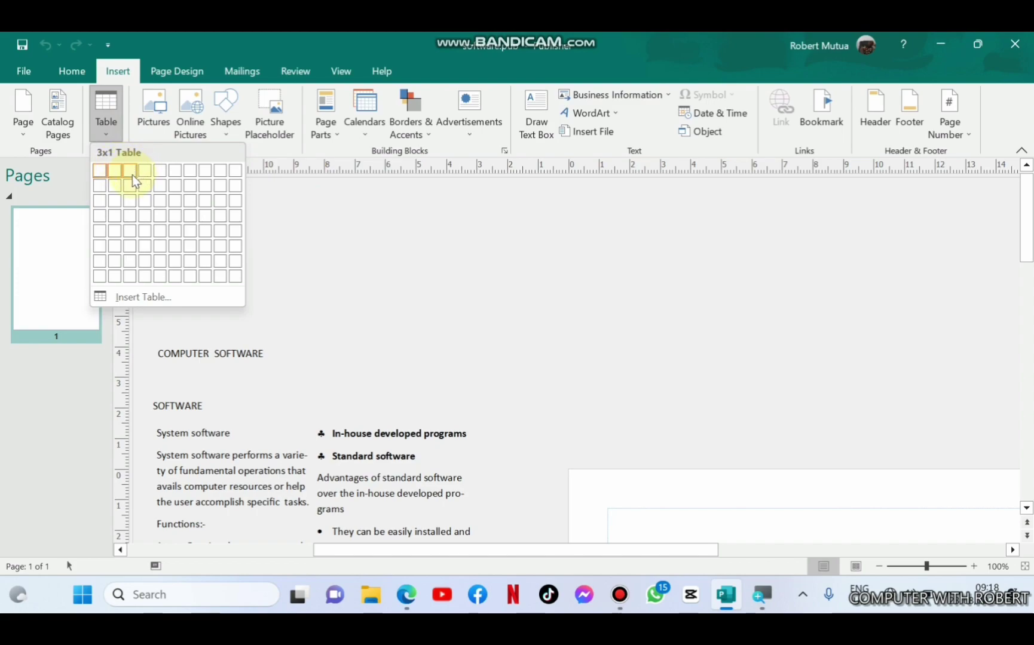
pyautogui.click(136, 259)
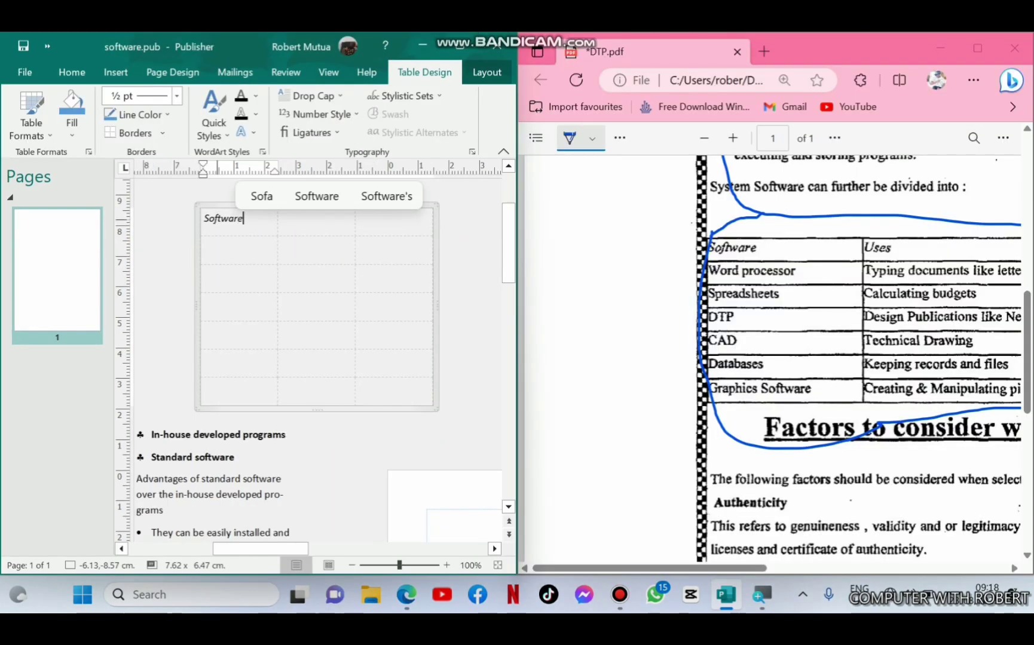
pyautogui.press('Tab')
pyautogui.write('U')
pyautogui.press('BackSpace')
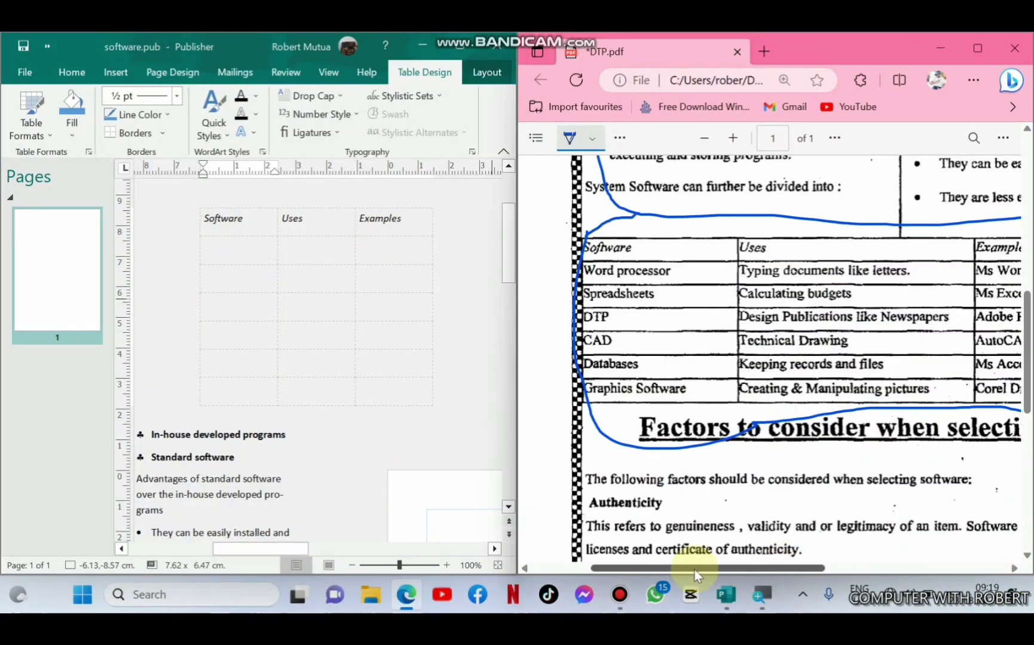
# - Fill the Software column from "Word processor" to "Graphics Software" and the Uses column down to "Designing Publications like Newspapers", following DTP.pdf
pyautogui.click(252, 254)
pyautogui.write('Word processor')
pyautogui.press('Down')
pyautogui.write('Spreadsheets')
pyautogui.press('Down')
pyautogui.write('DTP')
pyautogui.press('Down')
pyautogui.write('CADDesigning Publications like Newspapers')
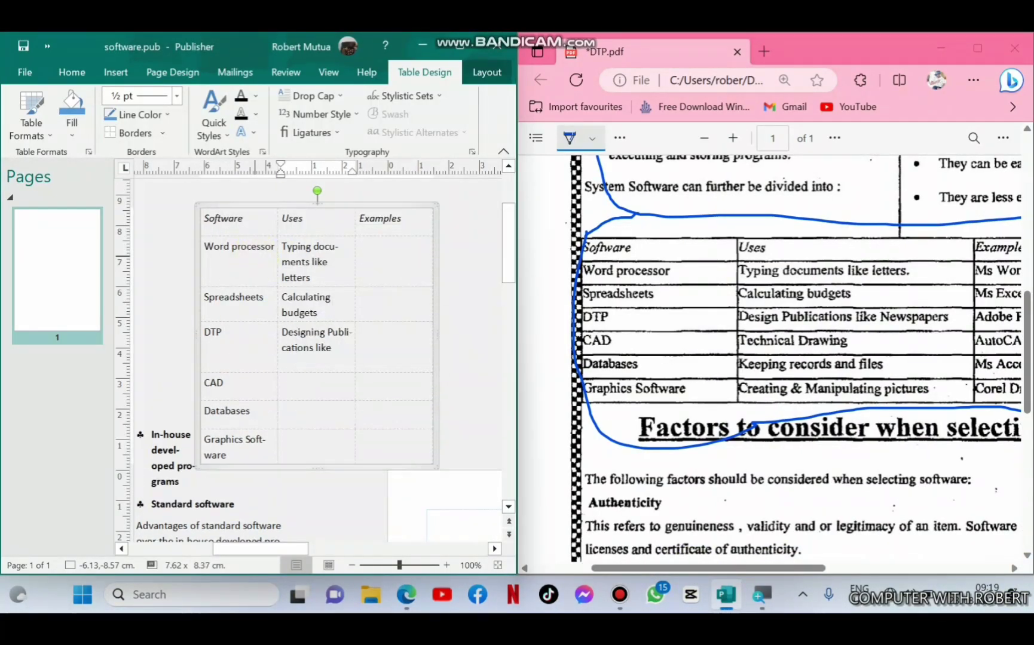
# - Enter the uses "Technical Drawing", "Keeping records and files" and "Creating & Manipulating pictures" for CAD, Databases and Graphics Software
pyautogui.press('Down')
pyautogui.write('Technical Drawing')
pyautogui.press('Down')
pyautogui.write('Keeping records and files')
pyautogui.press('Down')
pyautogui.write('Creating & Manipulating pictures')
# - Enter the examples "Ms Word, Lotus, WordPro, WordStar", "Ms Excel, Lotus 123" and "Adobe Page Maker, Publisher" for the first three software rows
pyautogui.click(383, 262)
pyautogui.hscroll(5, 771, 335)
pyautogui.write('Ms Word, Lotus, WordPro, WordStar')
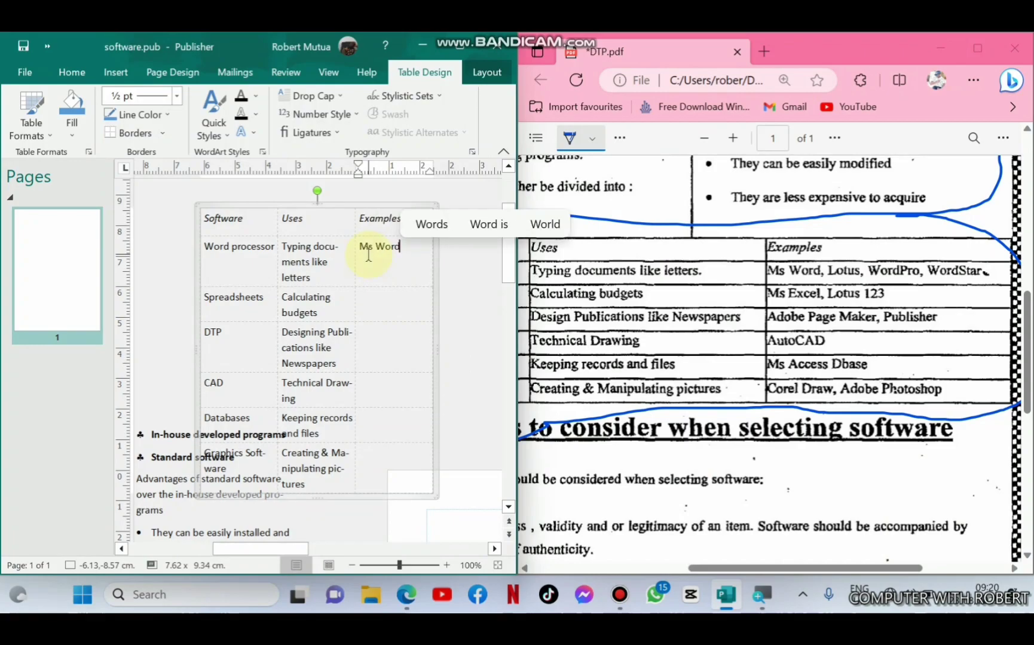
pyautogui.press('Down')
pyautogui.write('Ms Excel, Lotus 123')
pyautogui.press('Down')
pyautogui.write('Adobe Page Maker, Publisher')
# - Enter the examples "AutoCAD", "Ms Access, Dbase" and "Corel Draw, Adobe Photoshop" for the last three software rows
pyautogui.press('Down')
pyautogui.write('AutoCAD')
pyautogui.press('Down')
pyautogui.write('Ms Access, Dbase')
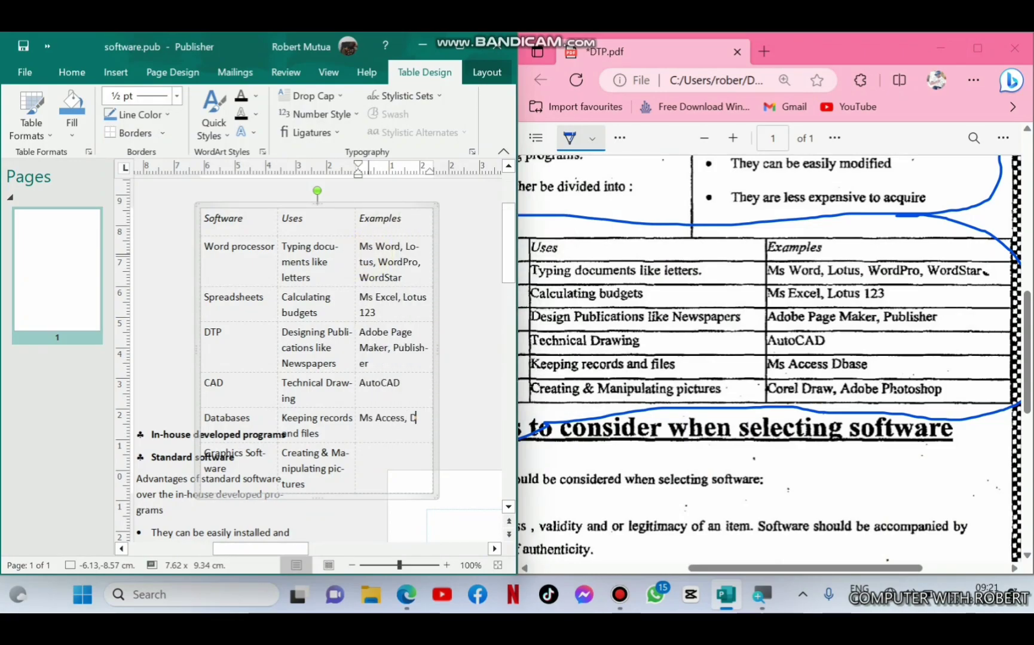
pyautogui.press('Down')
pyautogui.write('Corel Draw, Adobe Photoshop')
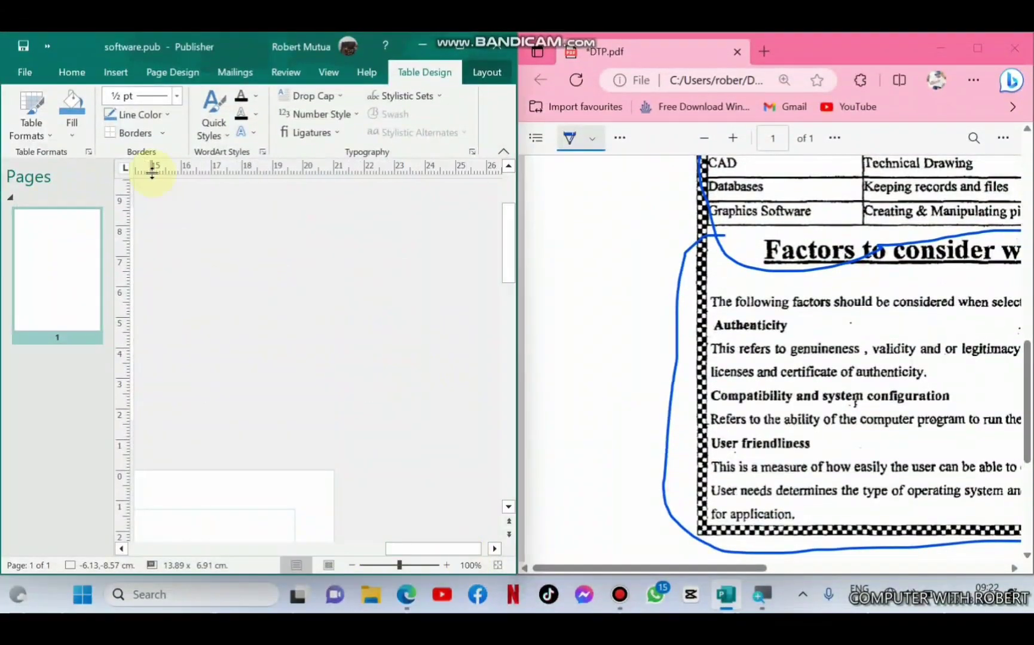
# - Draw a text box about 11 by 6.1 cm above the page and enter the centred, bold, underlined heading "Factors to consider when selecting software"
pyautogui.moveTo(176, 196)
pyautogui.mouseDown()
pyautogui.moveTo(203, 339)
pyautogui.moveTo(463, 388)
pyautogui.mouseUp()
pyautogui.click(72, 72)
pyautogui.press('super+Up')
pyautogui.hotkey('ctrl', 'u')
pyautogui.hotkey('ctrl', 'b')
pyautogui.moveTo(978, 43)
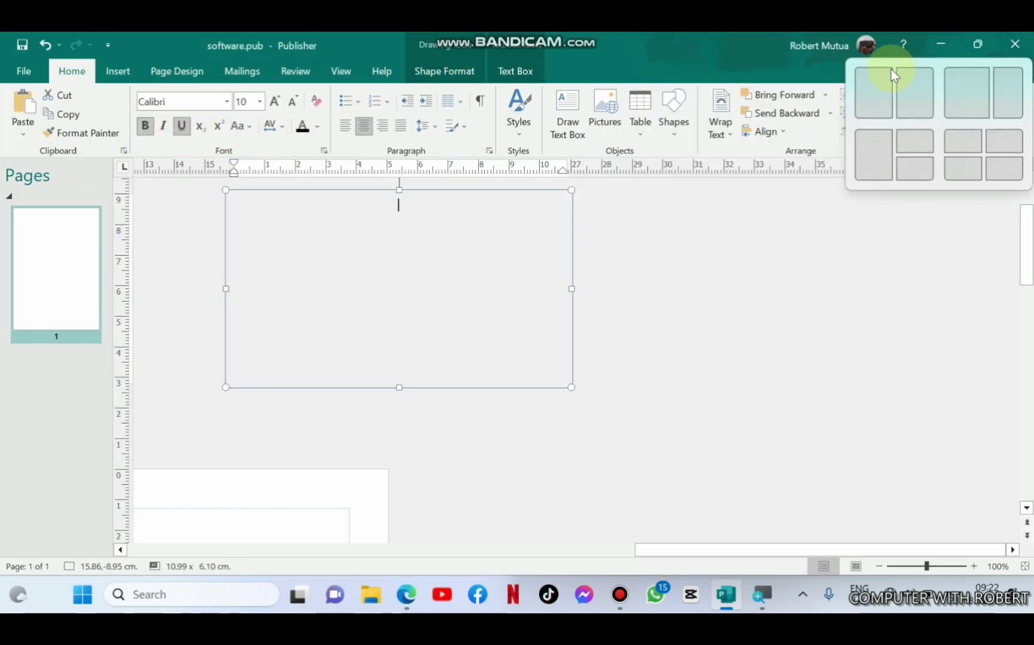
pyautogui.click(873, 90)
pyautogui.write('Factors to consider when selecting software')
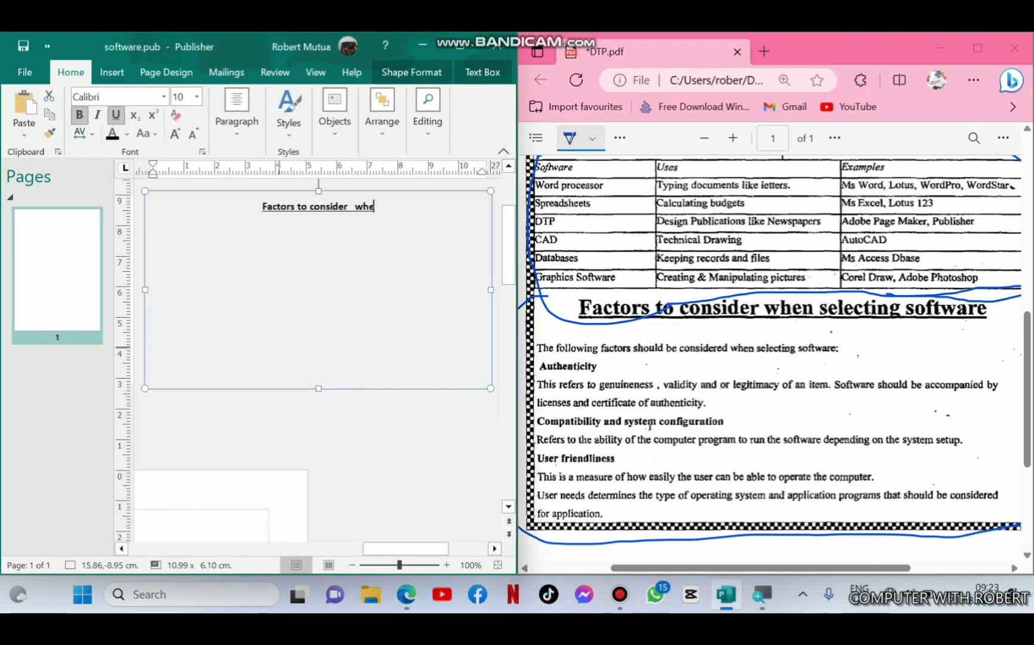
# - Add the plain, left-aligned line "The following factors should be considered when selecting software:" below the heading
pyautogui.press('Return')
pyautogui.click(115, 114)
pyautogui.click(79, 114)
pyautogui.click(236, 114)
pyautogui.click(224, 203)
pyautogui.write('The following factors should be considered when selecting software:')
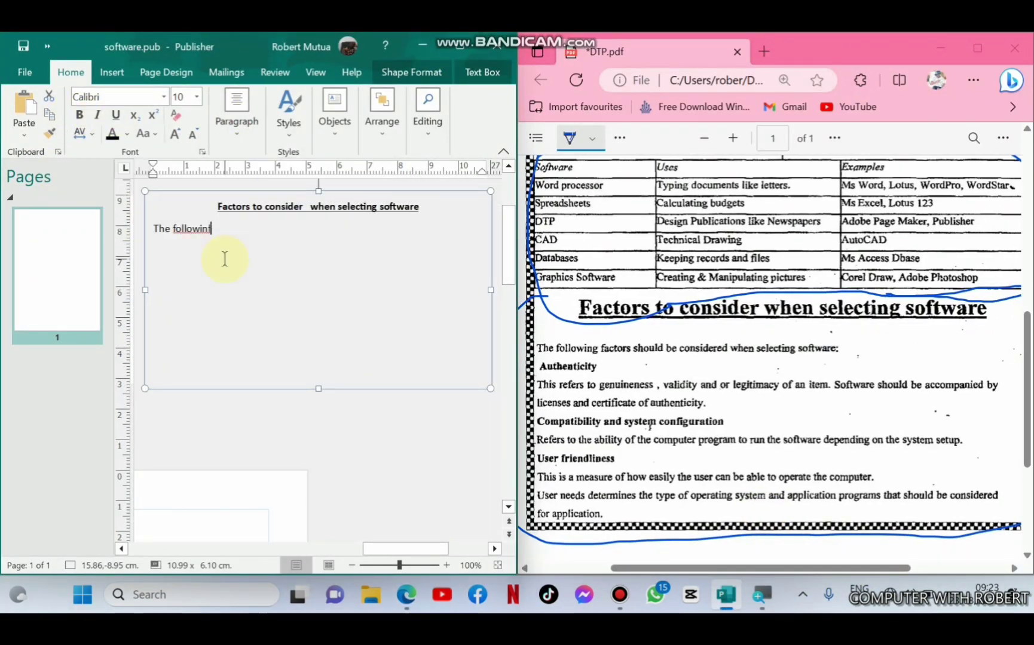
# - Add bold "Authenticity" and plain "This refers to genuineness, validity and or legitimacy of an item. Software should be accompanied by licenses and certificate of authenticity."
pyautogui.press('Return')
pyautogui.click(79, 115)
pyautogui.write('Authenticity')
pyautogui.press('Return')
pyautogui.click(79, 116)
pyautogui.write('This refers to genuineness, validity and or legit')
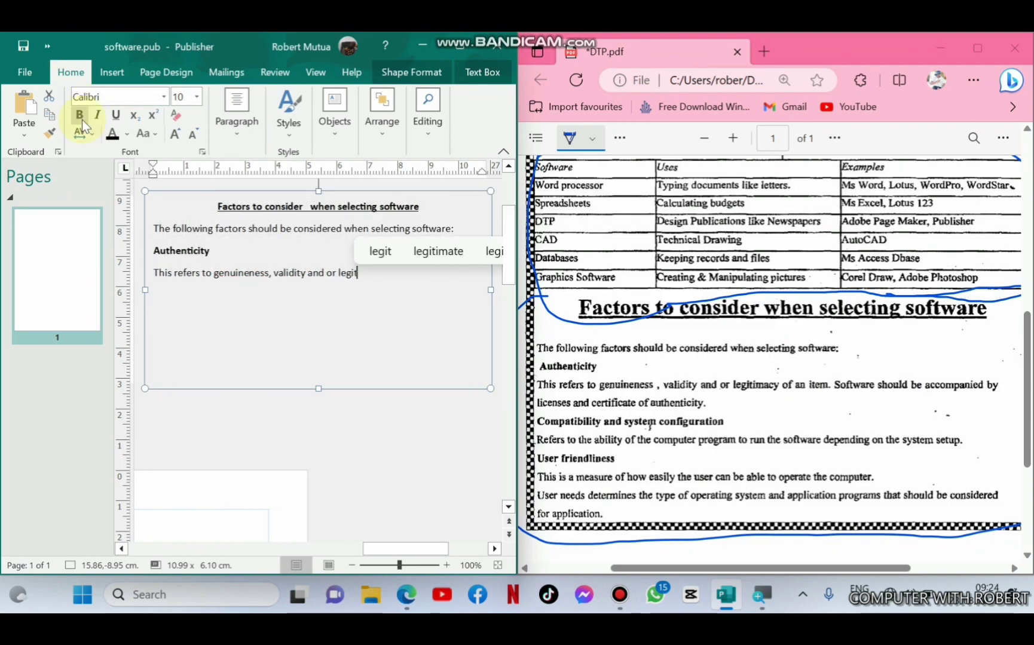
pyautogui.write('imacy of an item. Software should be accompanied by licenses and certificate of authenticity.')
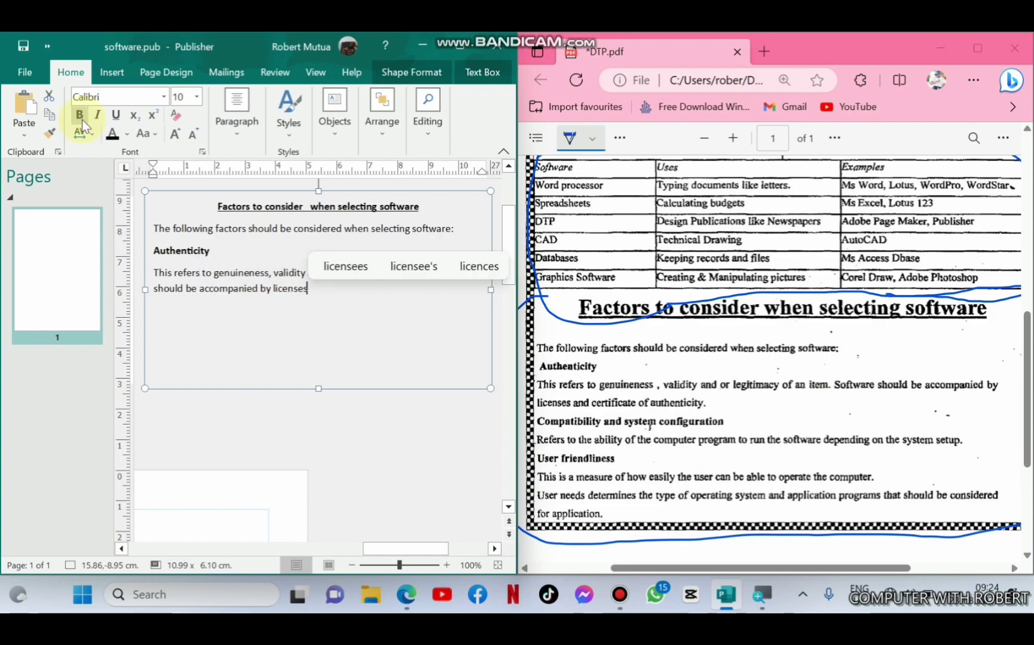
# - Add bold "Compatibility and system configuration" and plain "Refers to the ability of the computer program to run the software depending on the system setup."
pyautogui.press('Return')
pyautogui.click(82, 119)
pyautogui.write('Compatibility and system configuration')
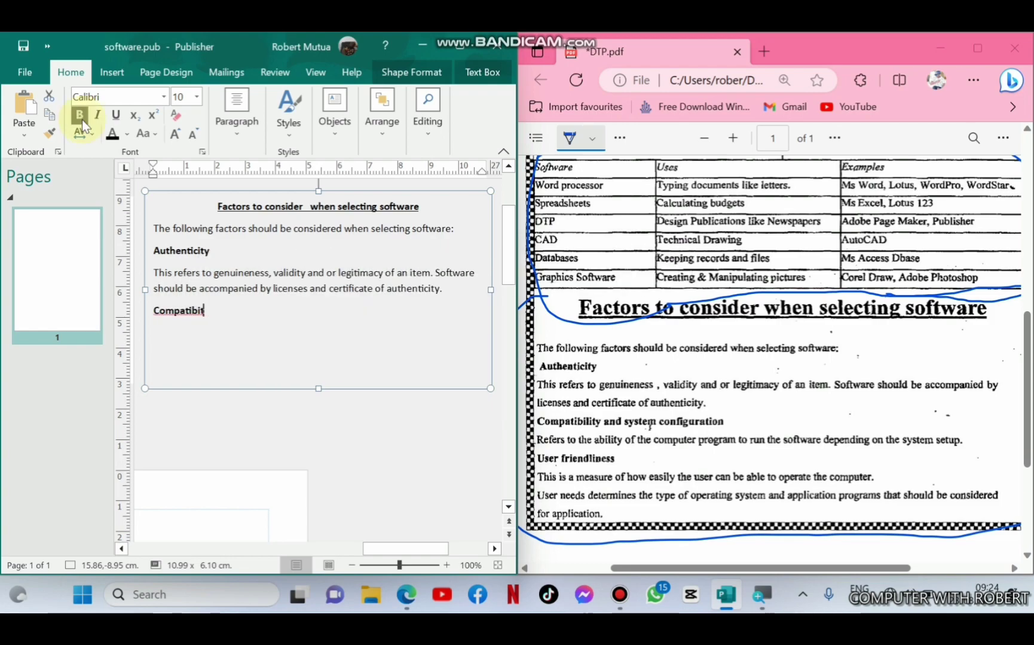
pyautogui.press('Return')
pyautogui.write('Refers to the ability of the computer program to run the software dependin')
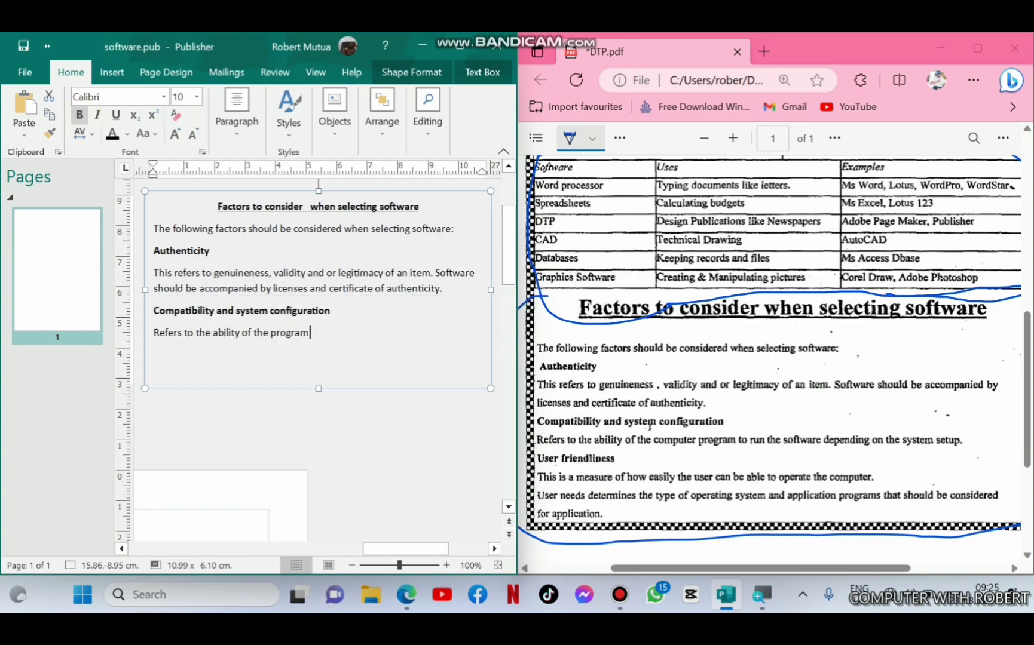
pyautogui.write('g on the system setup.')
# - Add bold "User friendliness" and plain "This is a measure of how easily the user can be able to operate the computer."
pyautogui.press('Return')
pyautogui.write('User friendliness')
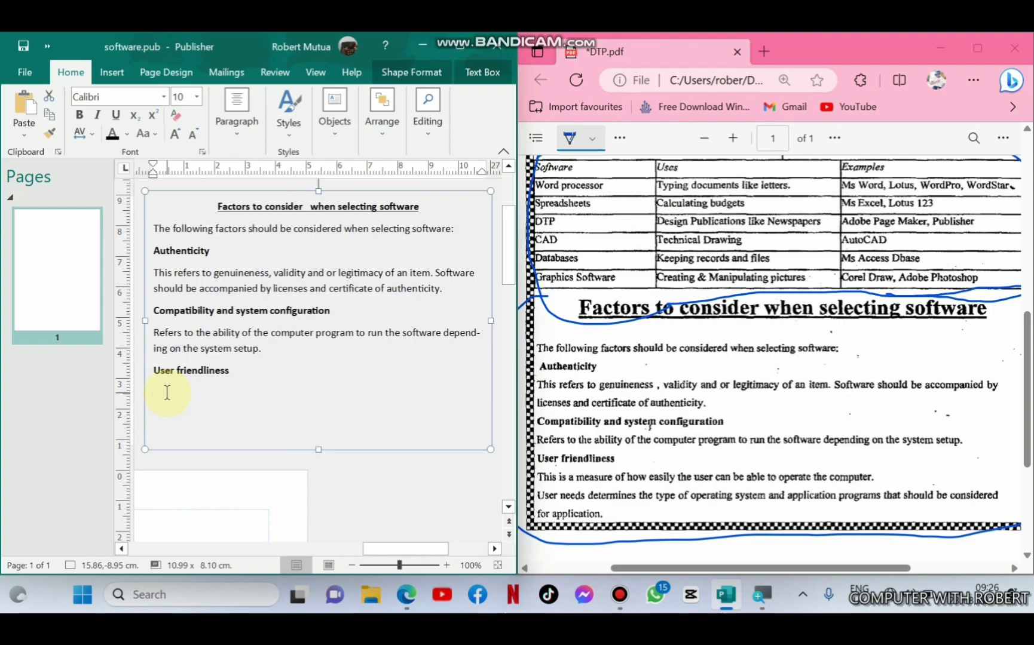
pyautogui.write('this is th')
pyautogui.press('BackSpace')
pyautogui.press('BackSpace')
pyautogui.write('a ')
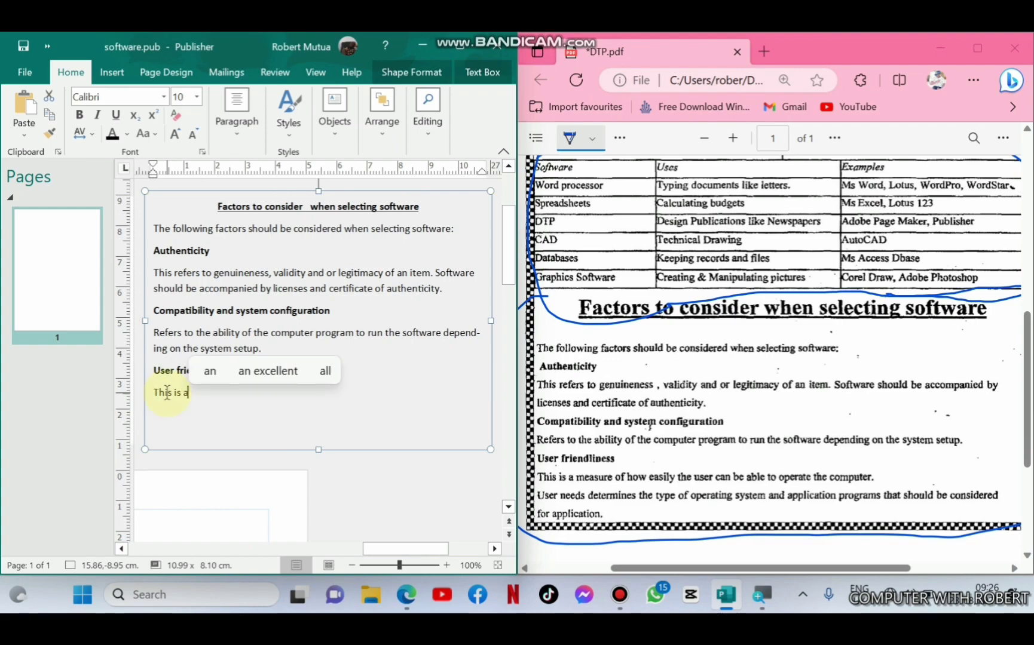
pyautogui.write('measure o')
pyautogui.write('f')
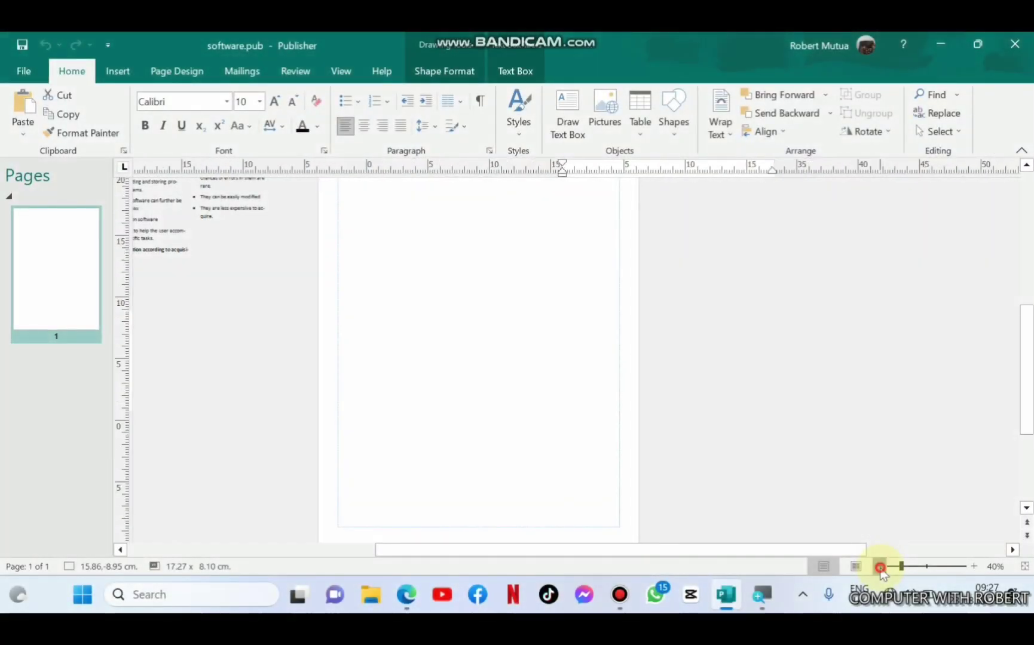
# - Insert the Checkerboard pattern from the Patterns group of the Borders & Accents library
pyautogui.click(879, 568)
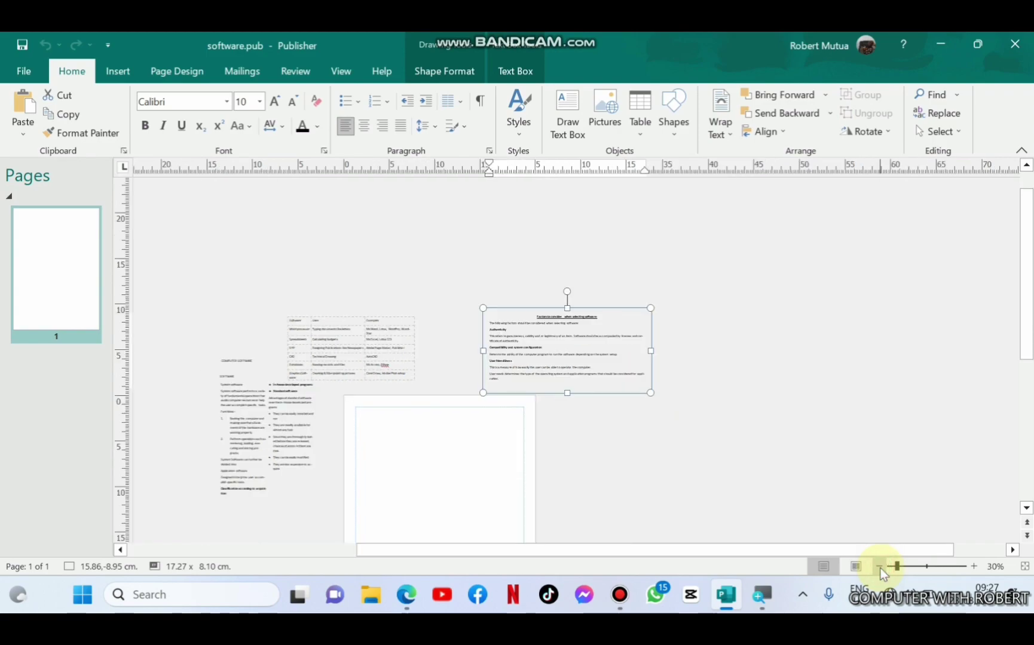
pyautogui.moveTo(1032, 293); pyautogui.dragTo(1032, 364)
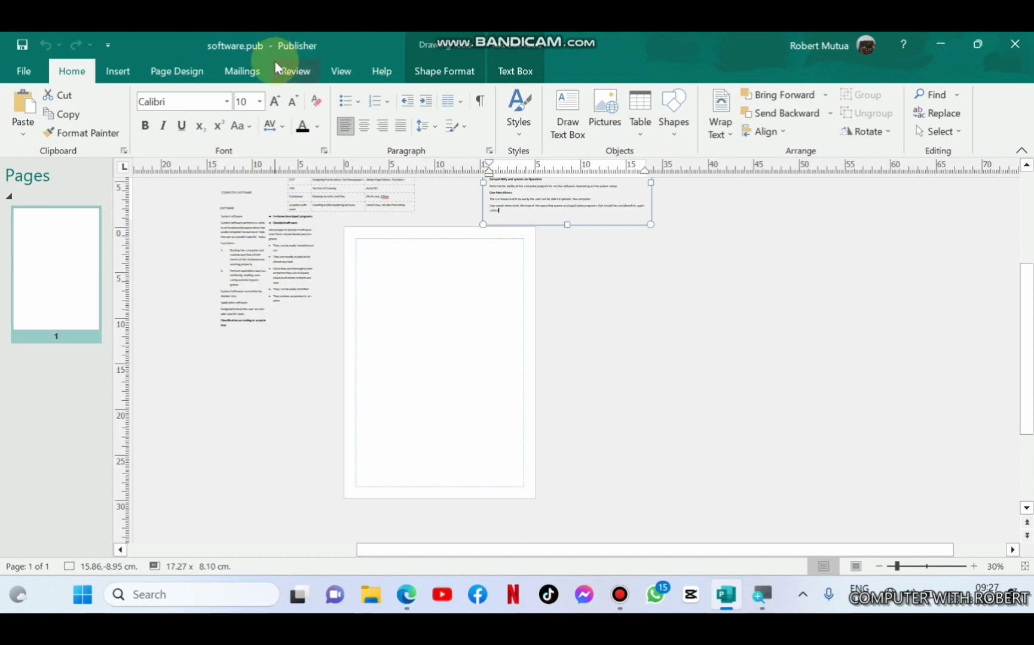
pyautogui.click(126, 75)
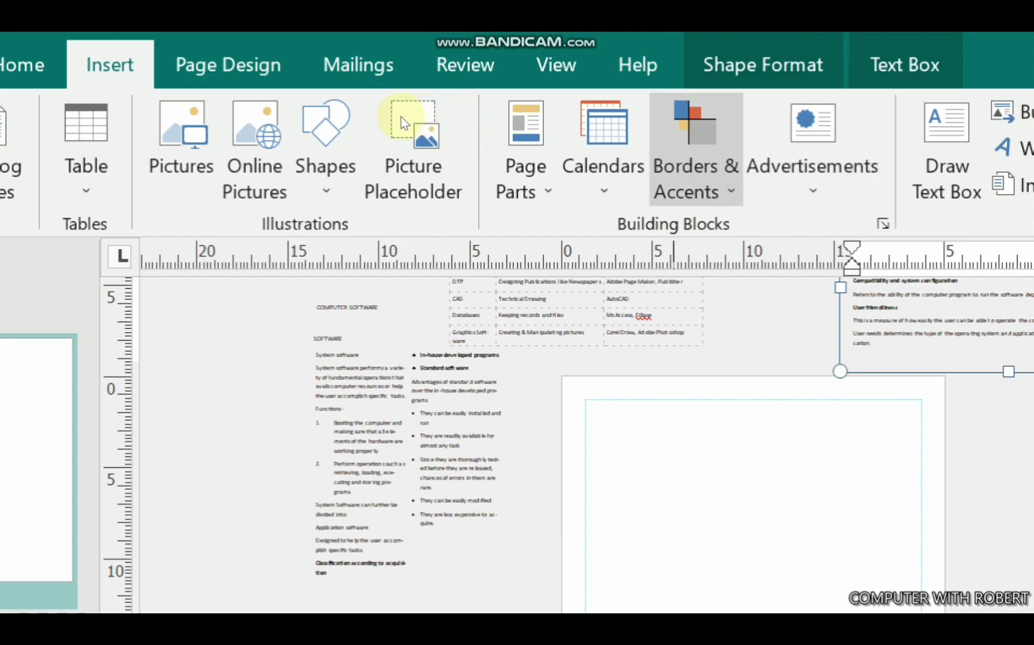
pyautogui.click(697, 150)
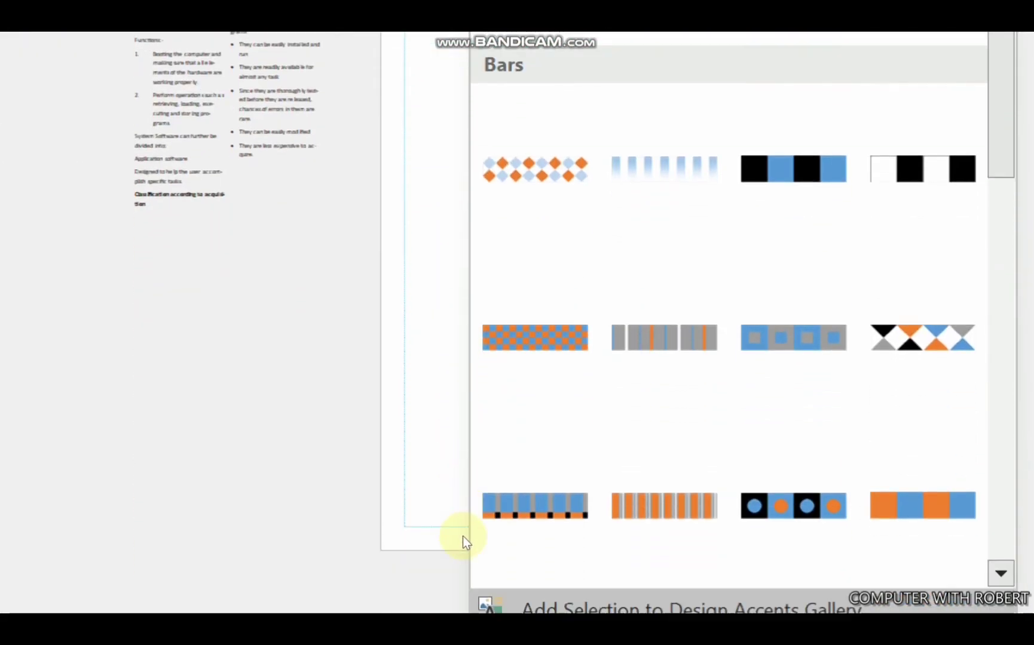
pyautogui.click(472, 565)
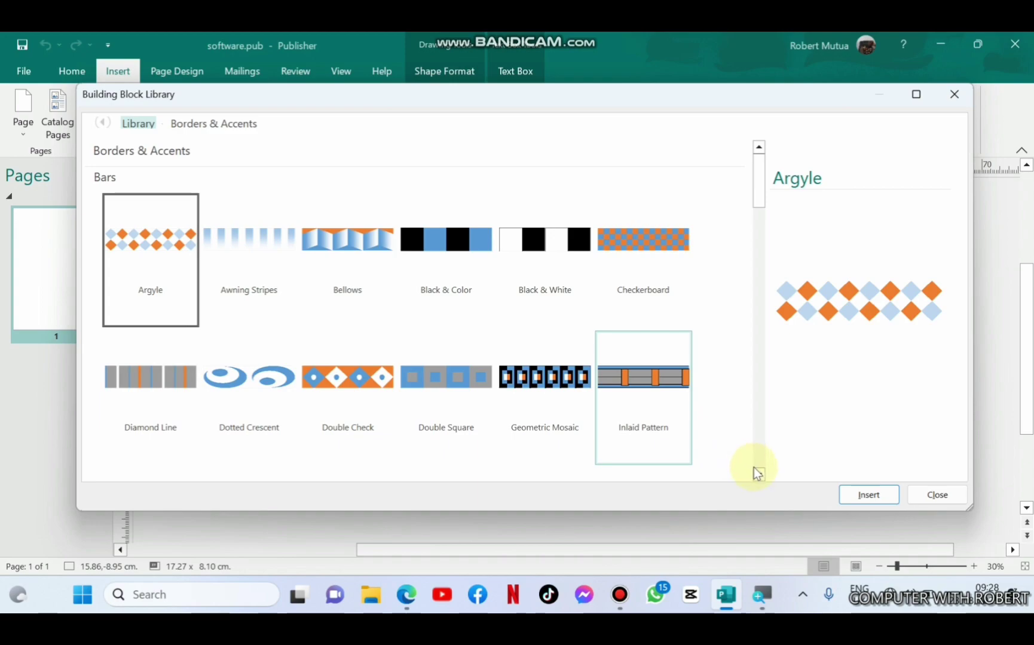
pyautogui.click(759, 472)
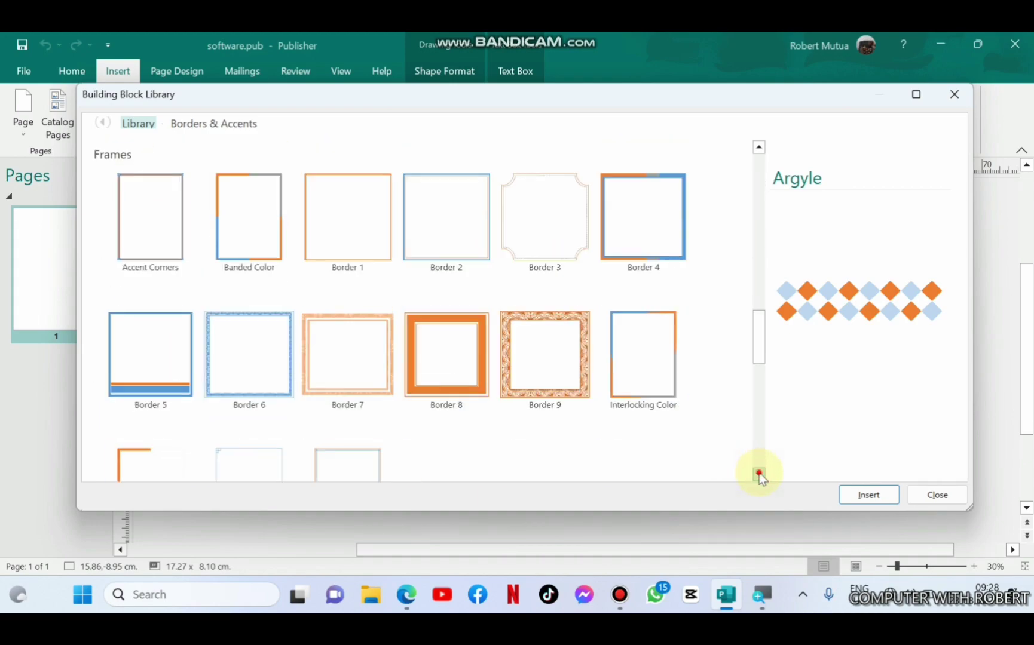
pyautogui.click(759, 473)
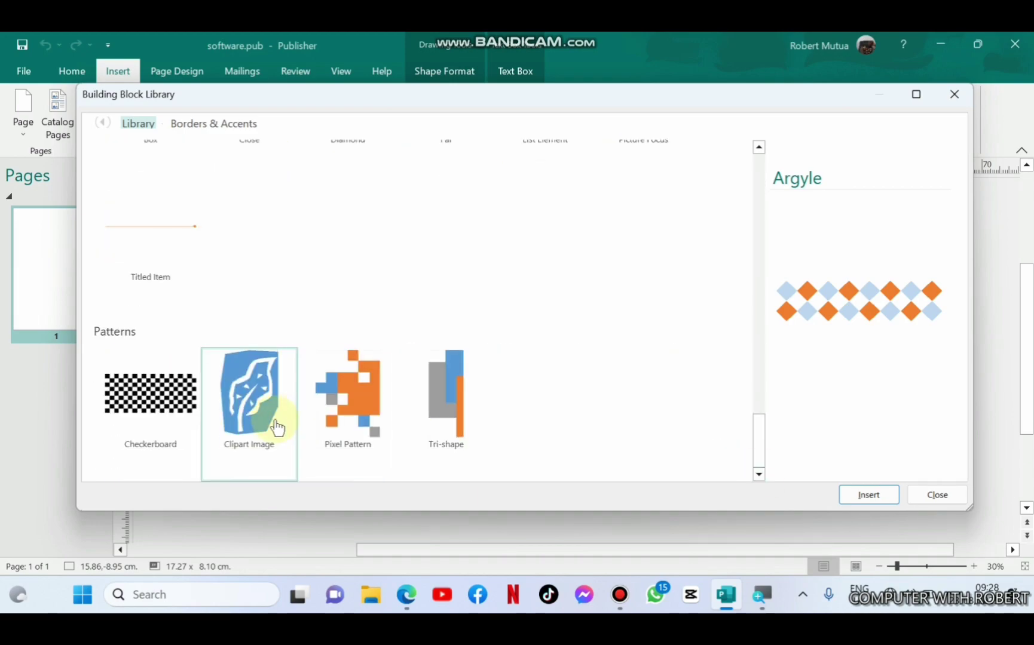
pyautogui.click(181, 425)
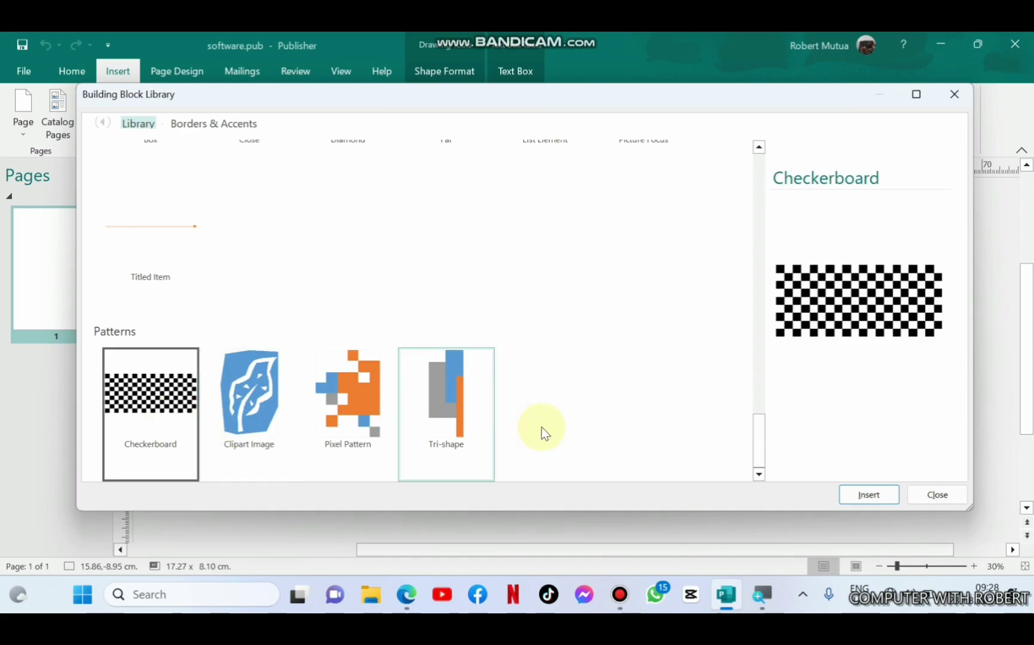
pyautogui.click(860, 492)
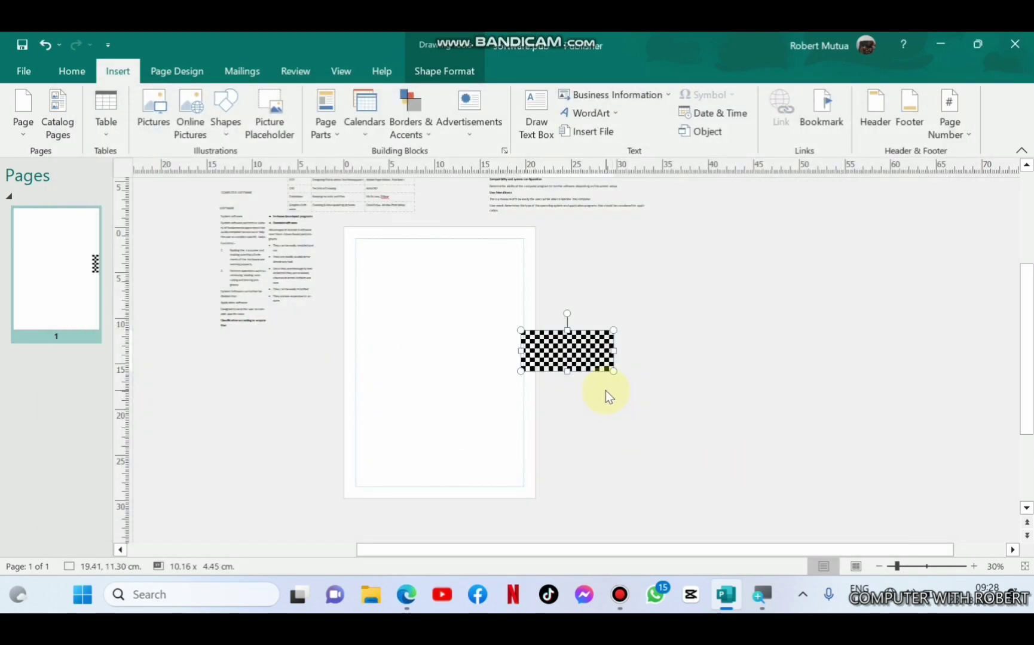
# - Check the border in DTP.pdf, then fit the checkerboard along the page's top margin as a strip about 18.46 by 1.14 cm
pyautogui.click(407, 594)
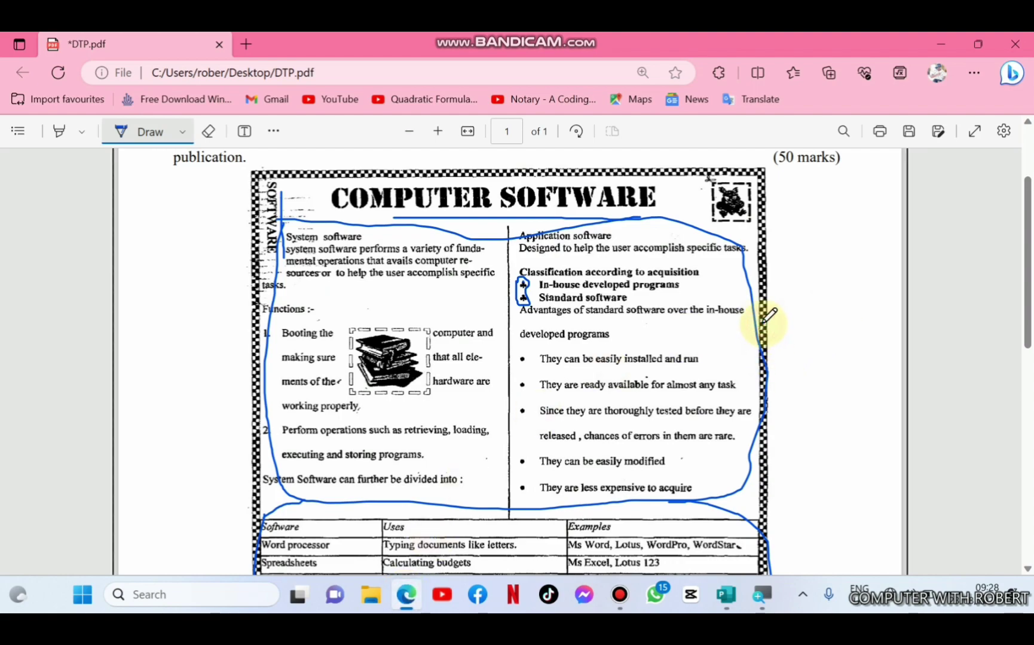
pyautogui.click(726, 594)
pyautogui.moveTo(567, 370); pyautogui.dragTo(383, 243)
pyautogui.moveTo(449, 247); pyautogui.dragTo(521, 251)
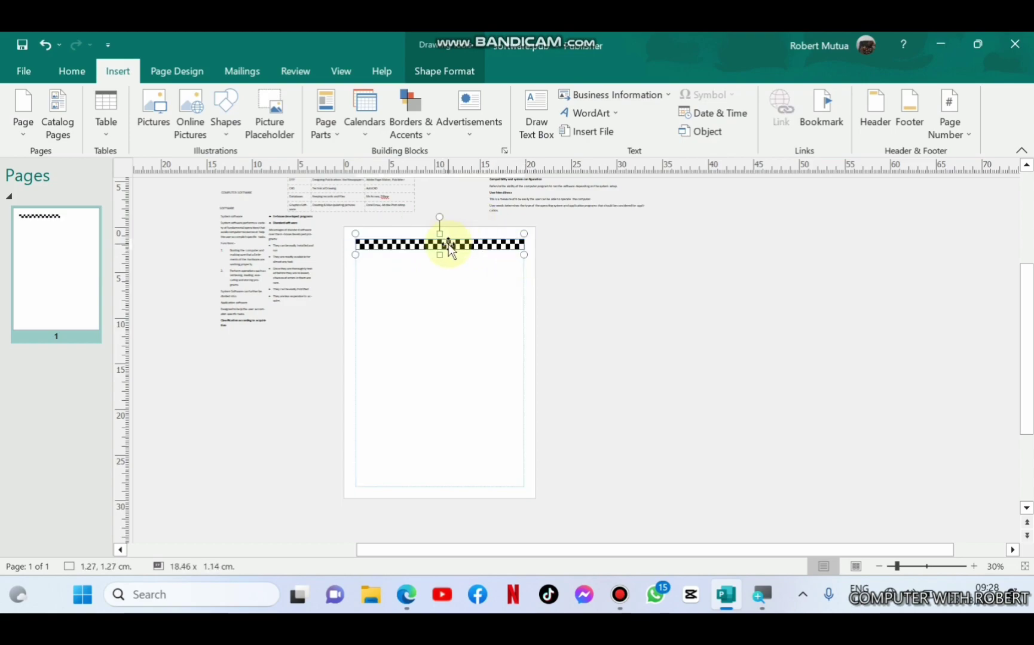
# - Copy the checkerboard strip at the top margin and paste a duplicate onto the page
pyautogui.keyDown('ctrl'); pyautogui.scroll(4, 448, 244); pyautogui.keyUp('ctrl')
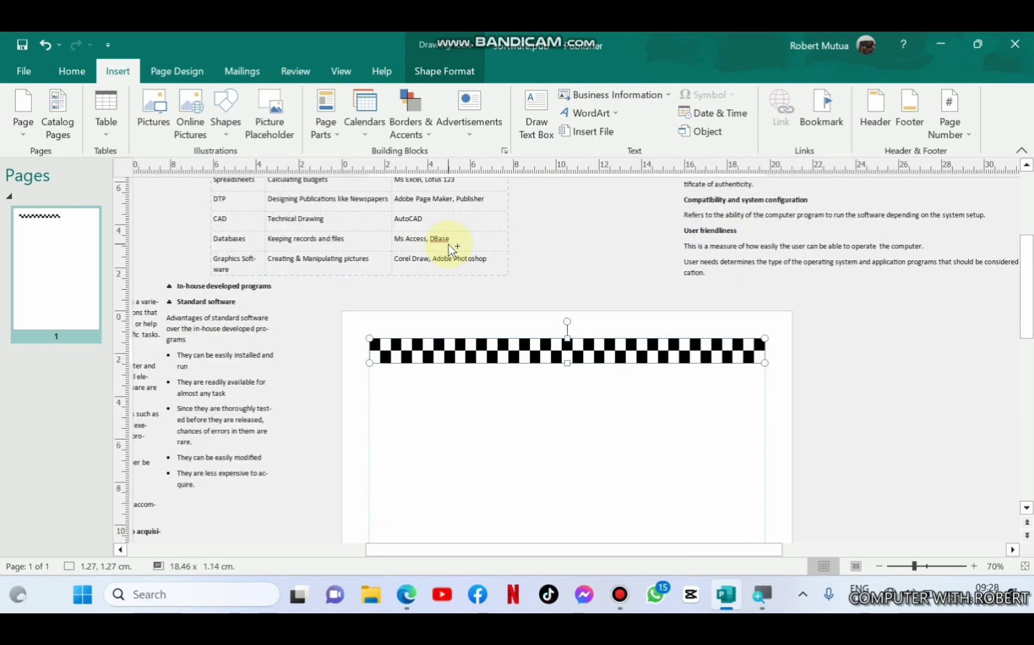
pyautogui.rightClick(457, 350)
pyautogui.click(484, 108)
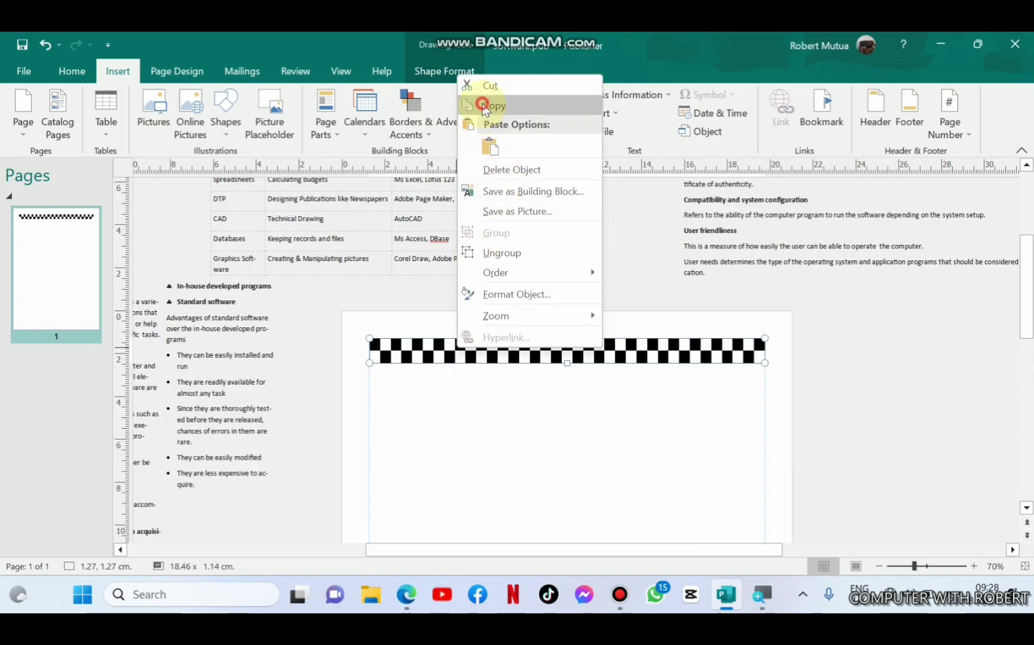
pyautogui.rightClick(491, 413)
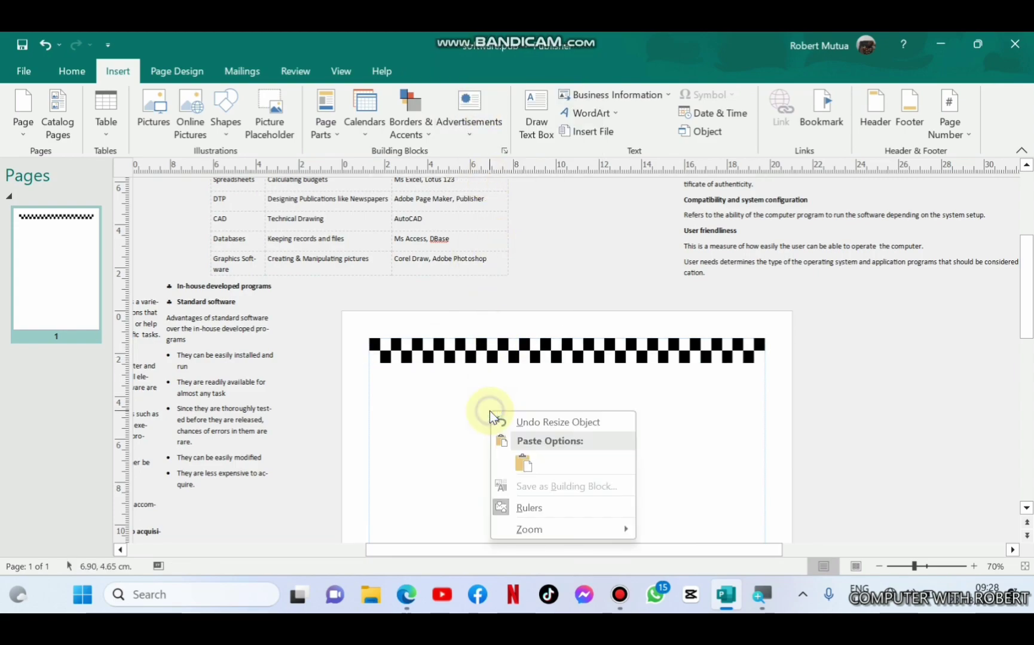
pyautogui.click(520, 463)
pyautogui.moveTo(1031, 281); pyautogui.dragTo(1031, 345)
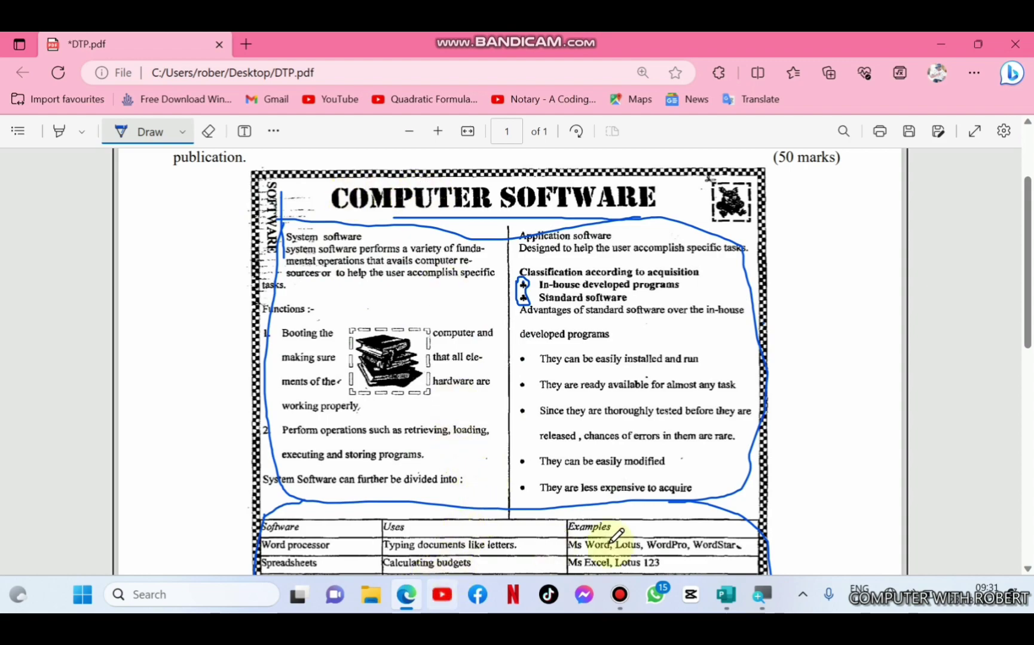
# - Arrange DTP.pdf and the software.pub publication side by side on the screen
pyautogui.moveTo(988, 38)
pyautogui.click(923, 84)
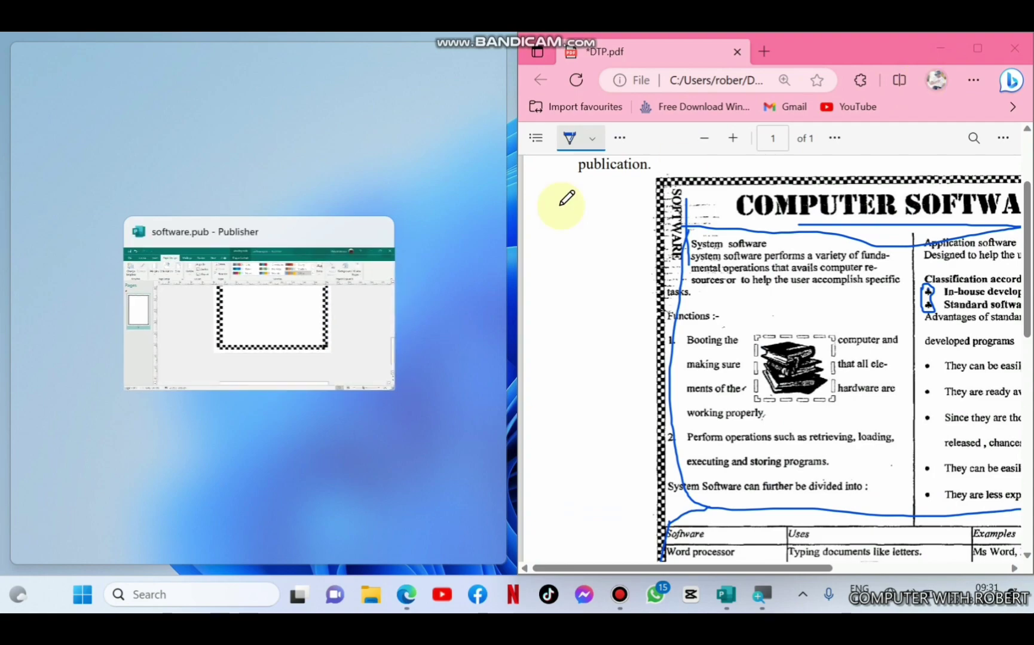
pyautogui.click(369, 322)
# - Move the COMPUTER SOFTWARE text box onto the page, into the upper-left corner just inside the checkerboard border
pyautogui.moveTo(276, 547); pyautogui.dragTo(332, 549)
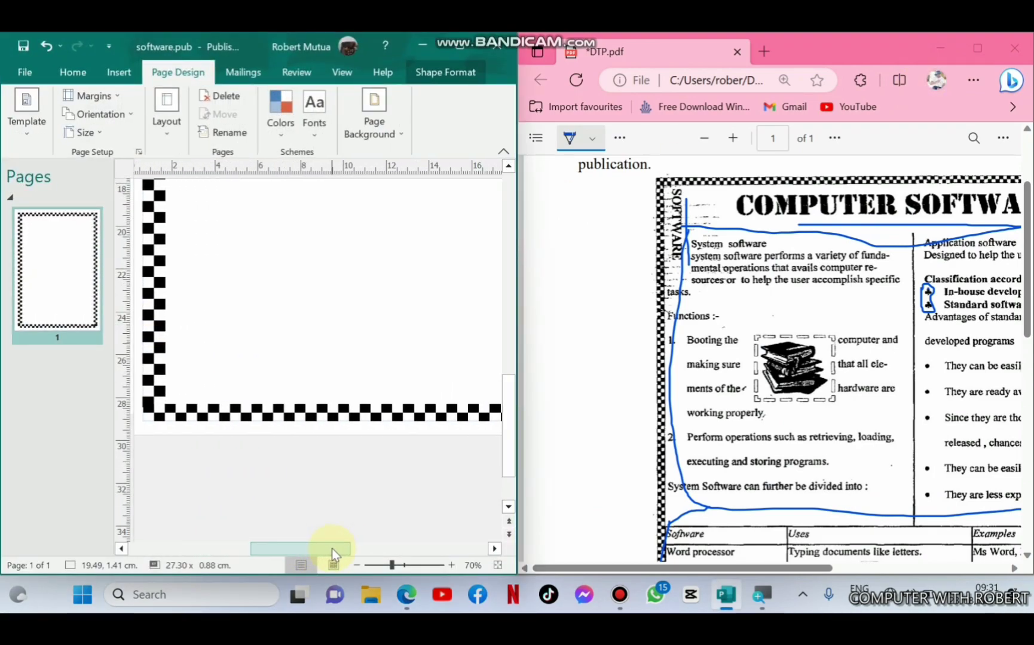
pyautogui.click(357, 566)
pyautogui.moveTo(505, 460); pyautogui.dragTo(514, 228)
pyautogui.moveTo(321, 552); pyautogui.dragTo(198, 558)
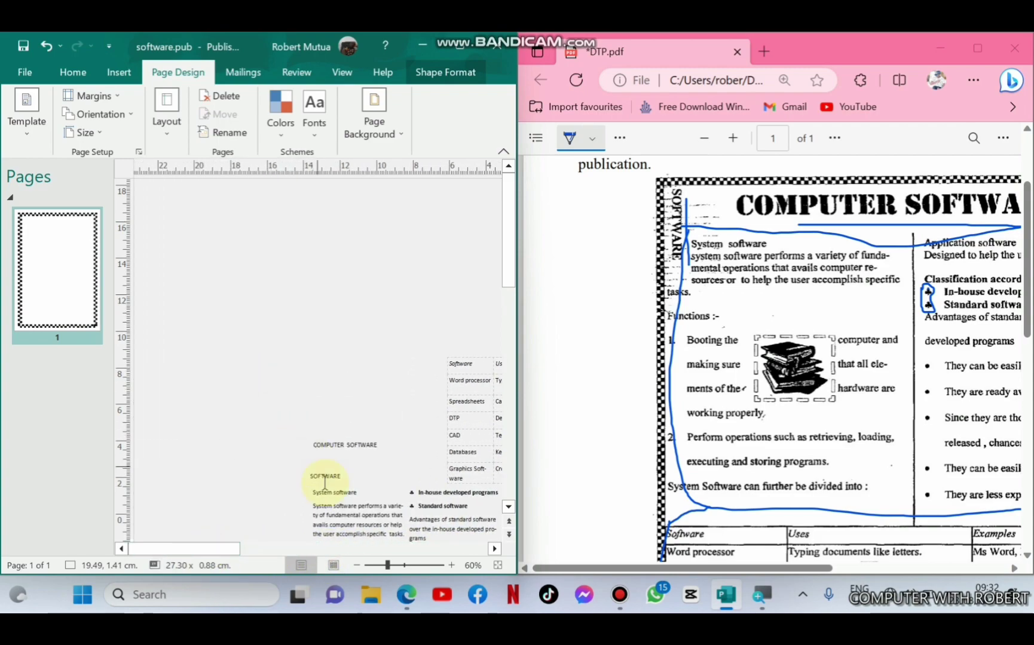
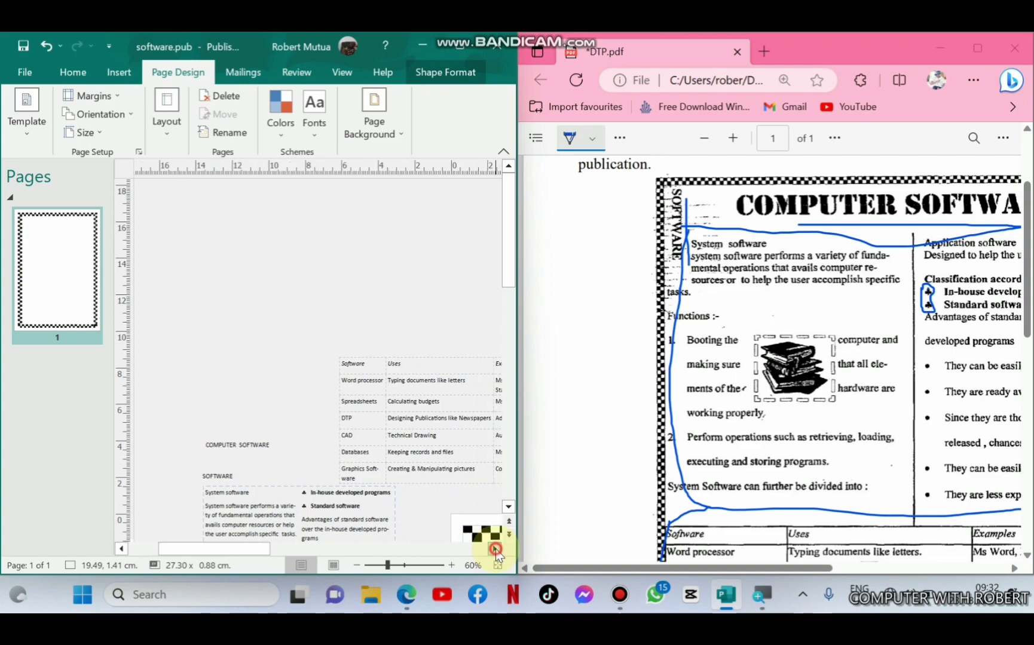
pyautogui.moveTo(511, 507); pyautogui.dragTo(511, 507)
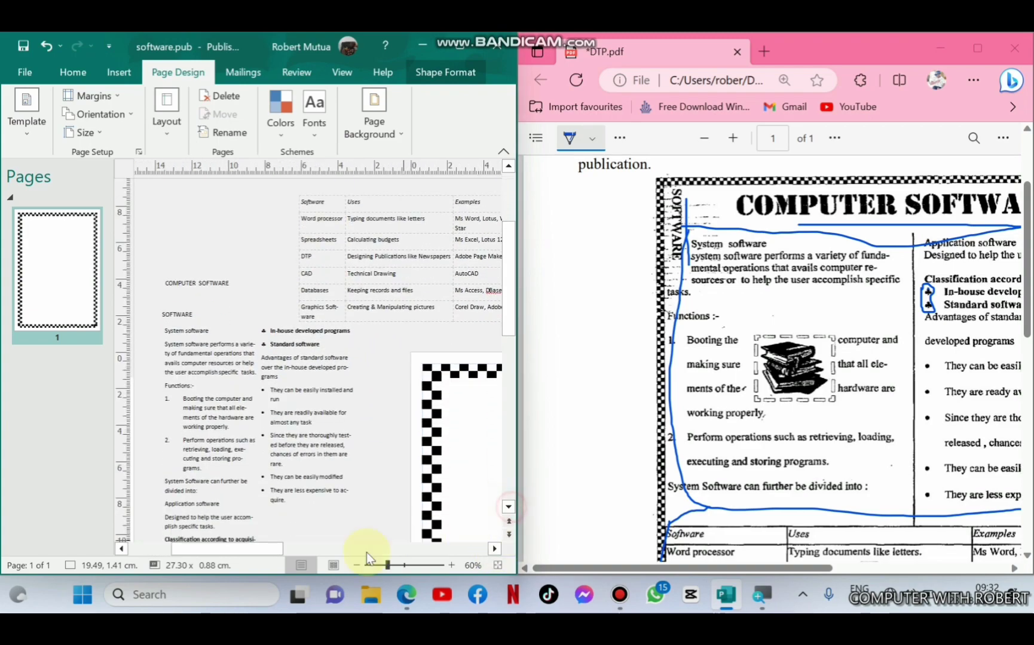
pyautogui.click(175, 286)
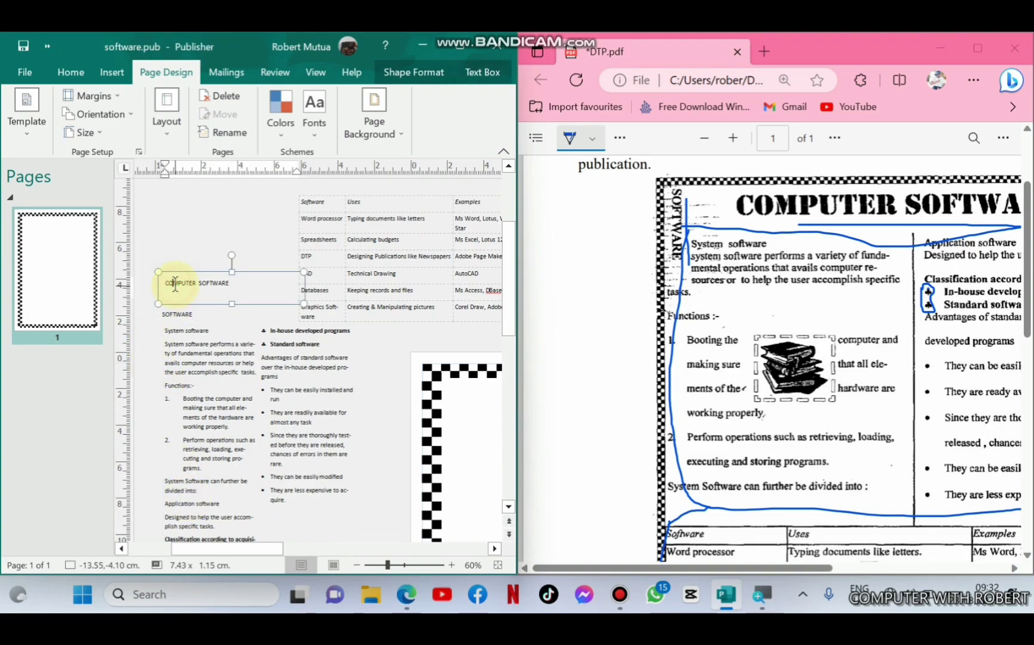
pyautogui.moveTo(177, 274); pyautogui.dragTo(460, 385)
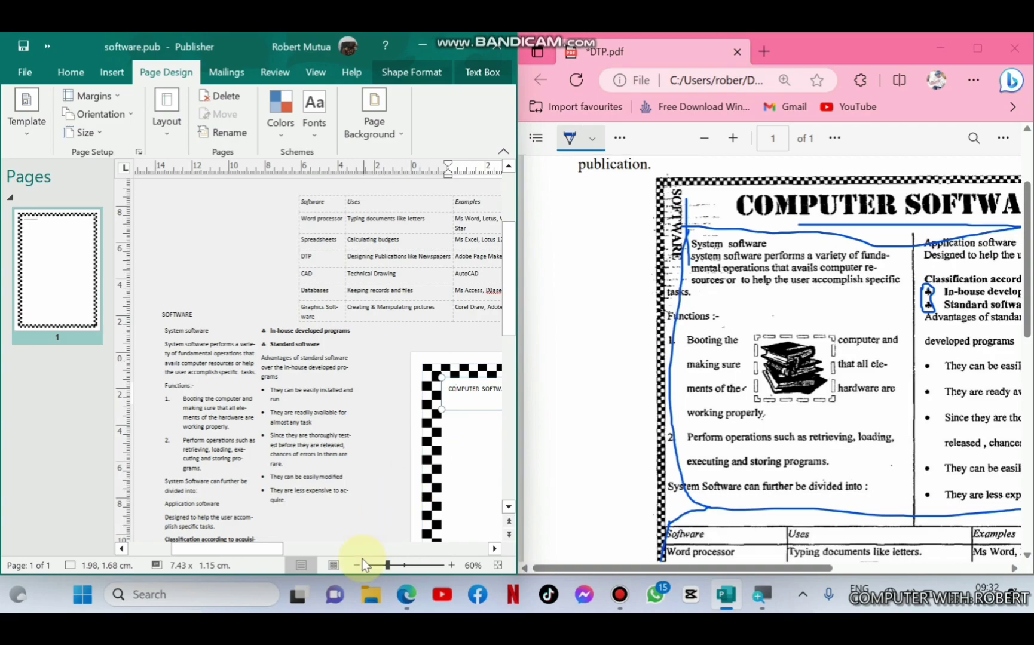
# - Widen the COMPUTER SOFTWARE text box to about 17.5 by 1.25 cm, spanning the space between the side borders
pyautogui.moveTo(257, 551); pyautogui.dragTo(348, 551)
pyautogui.moveTo(270, 411); pyautogui.dragTo(454, 414)
pyautogui.moveTo(365, 550); pyautogui.dragTo(334, 561)
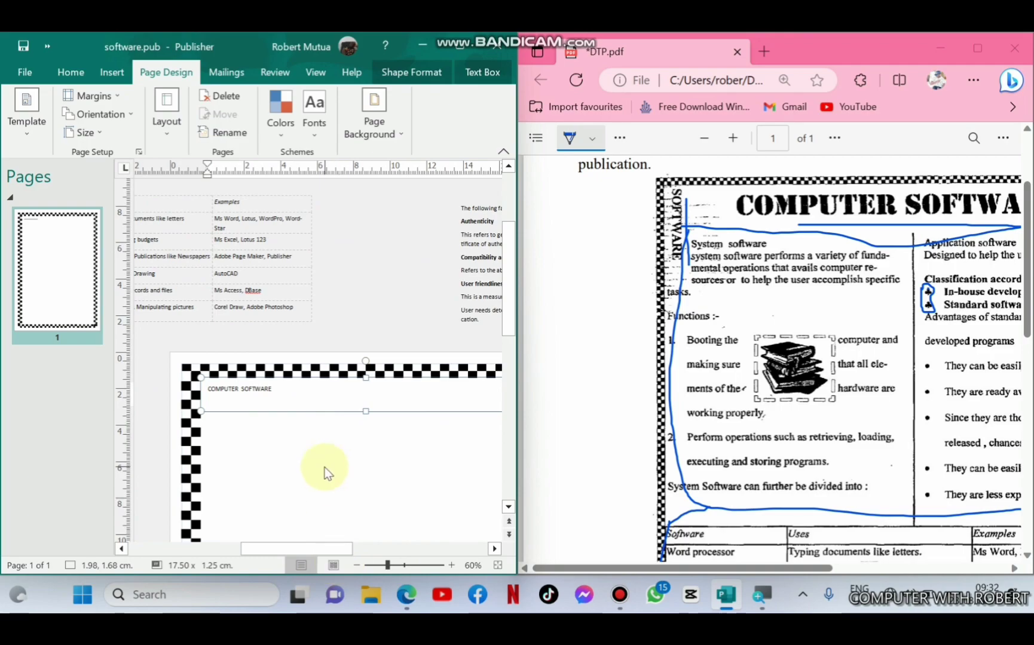
# - Maximize the publication window, then enlarge the COMPUTER SOFTWARE title to 20 pt and centre it
pyautogui.click(261, 394)
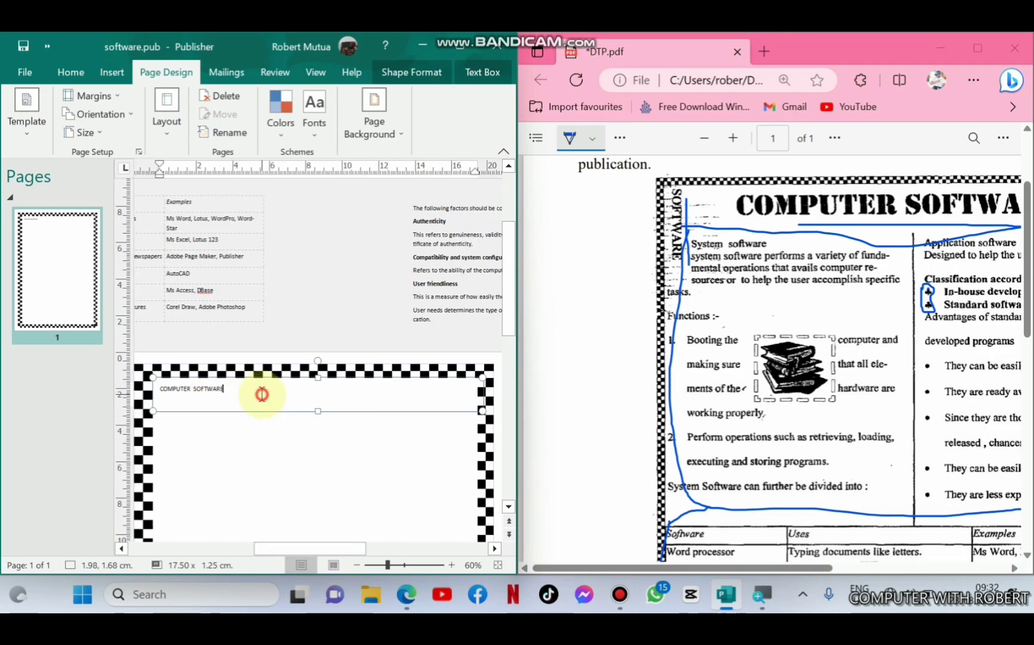
pyautogui.click(456, 49)
pyautogui.click(81, 69)
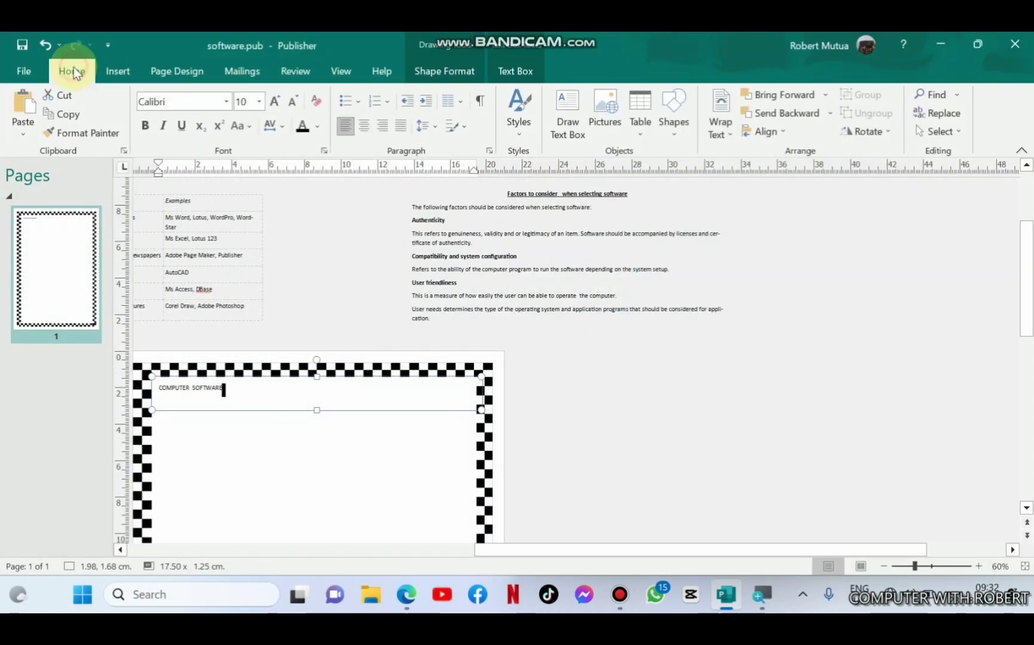
pyautogui.tripleClick(197, 393)
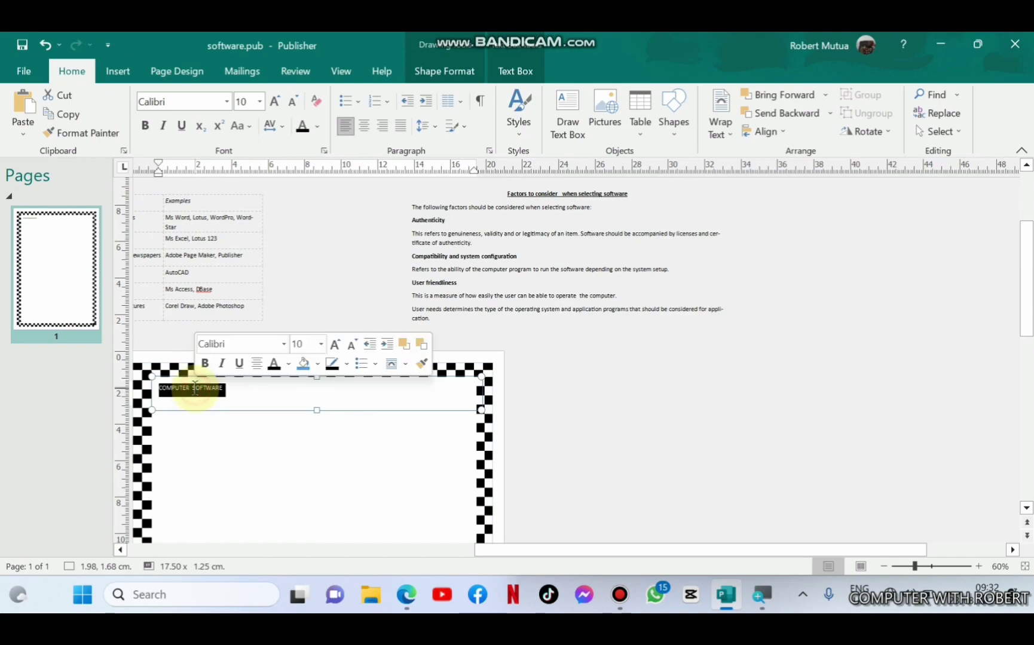
pyautogui.click(337, 345)
pyautogui.click(336, 344)
pyautogui.click(336, 344)
pyautogui.click(337, 344)
pyautogui.click(336, 343)
pyautogui.click(337, 344)
pyautogui.click(257, 365)
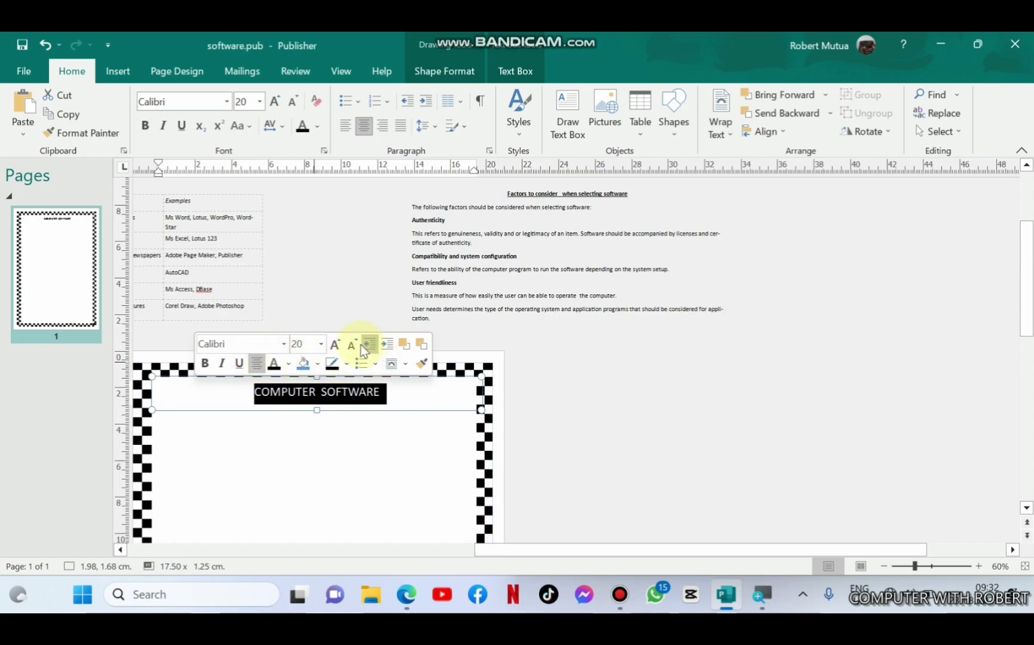
# - Enlarge the COMPUTER SOFTWARE title to 26 pt and make it bold
pyautogui.click(337, 345)
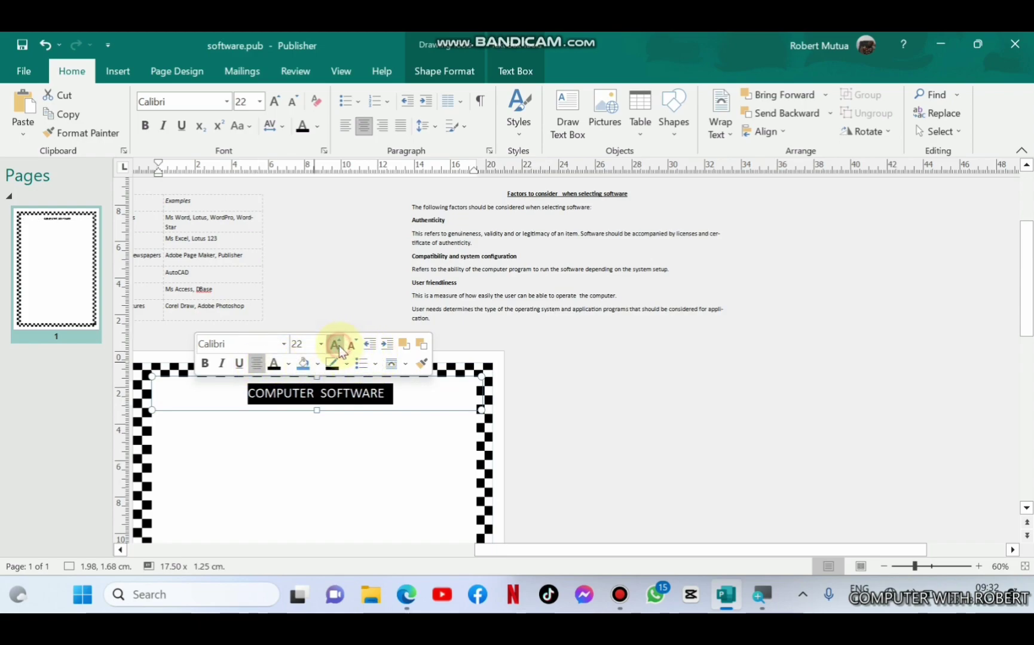
pyautogui.click(336, 345)
pyautogui.click(336, 344)
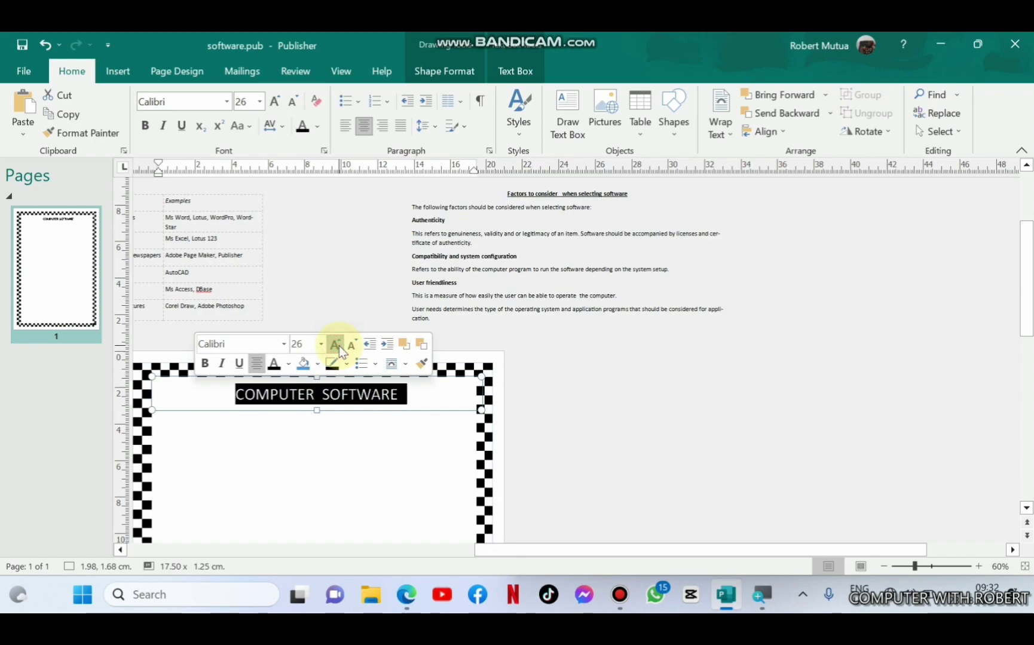
pyautogui.click(205, 364)
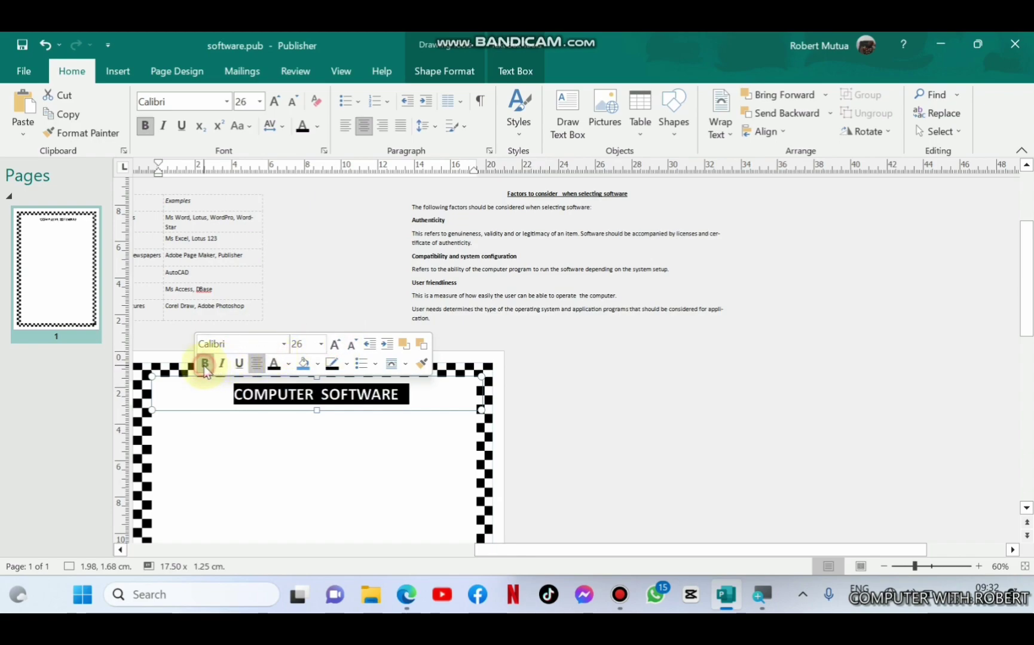
# - Bring the vertical SOFTWARE text box in the page's upper-left corner forward, in front of the two-column body text
pyautogui.click(246, 465)
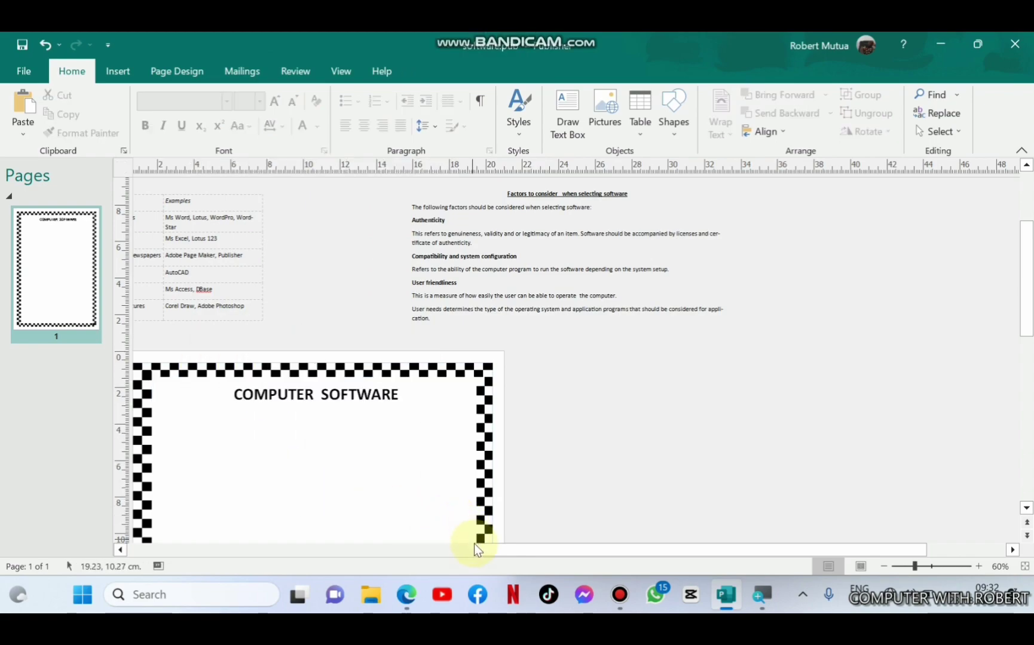
pyautogui.moveTo(1029, 259); pyautogui.dragTo(1024, 288)
pyautogui.moveTo(662, 553); pyautogui.dragTo(443, 565)
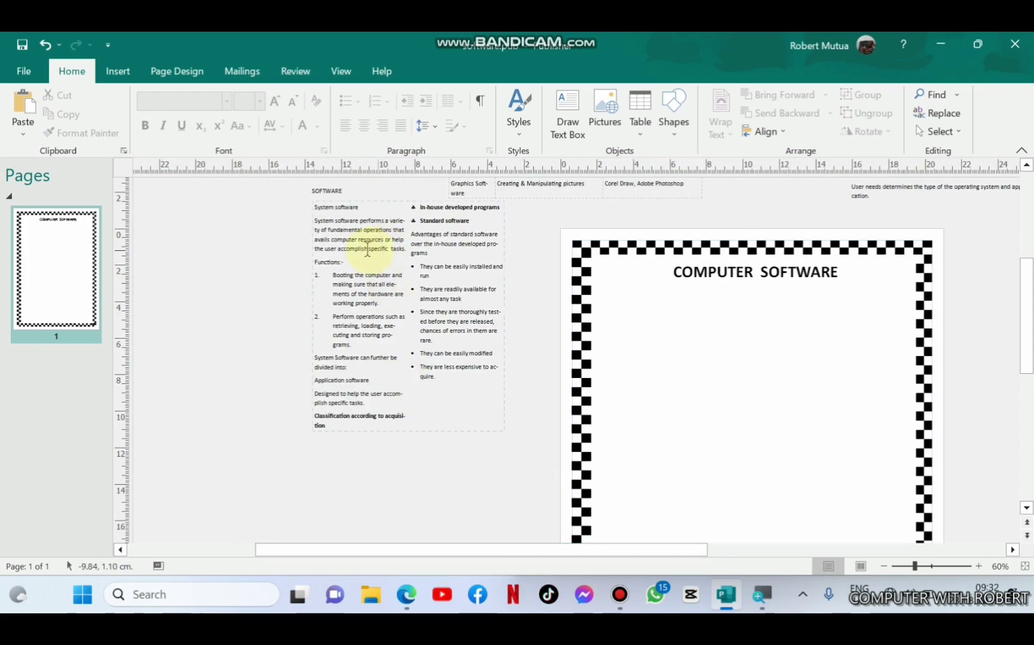
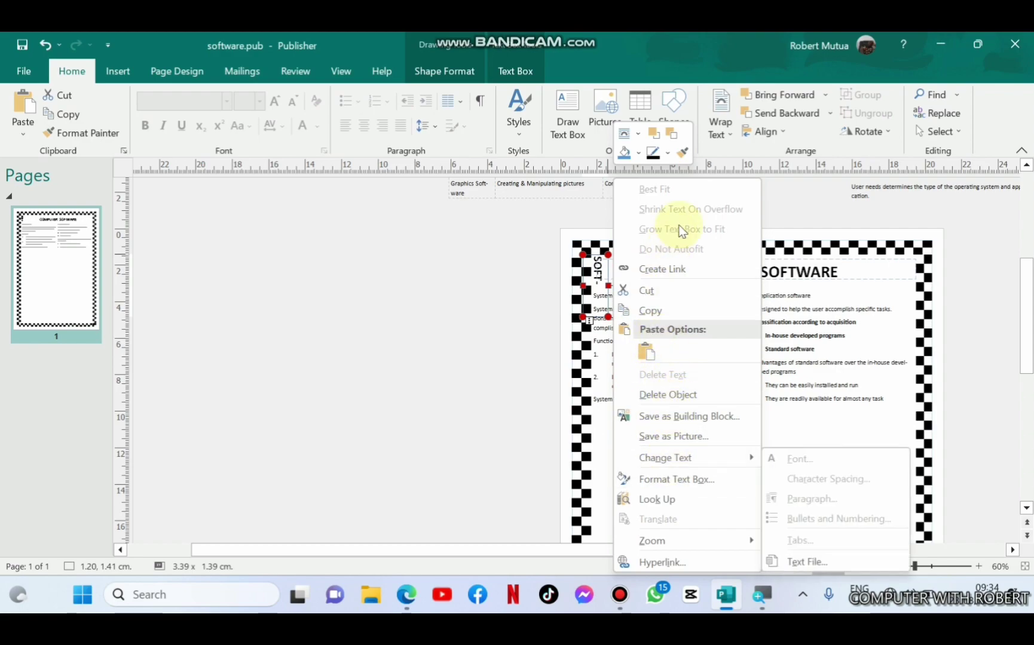
pyautogui.click(780, 96)
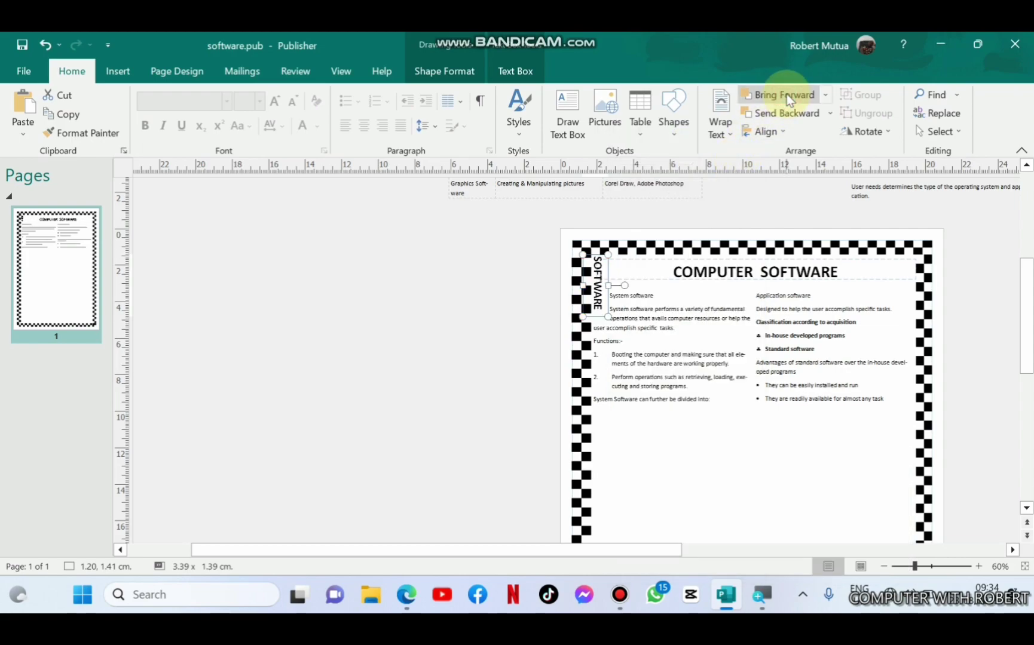
pyautogui.click(706, 512)
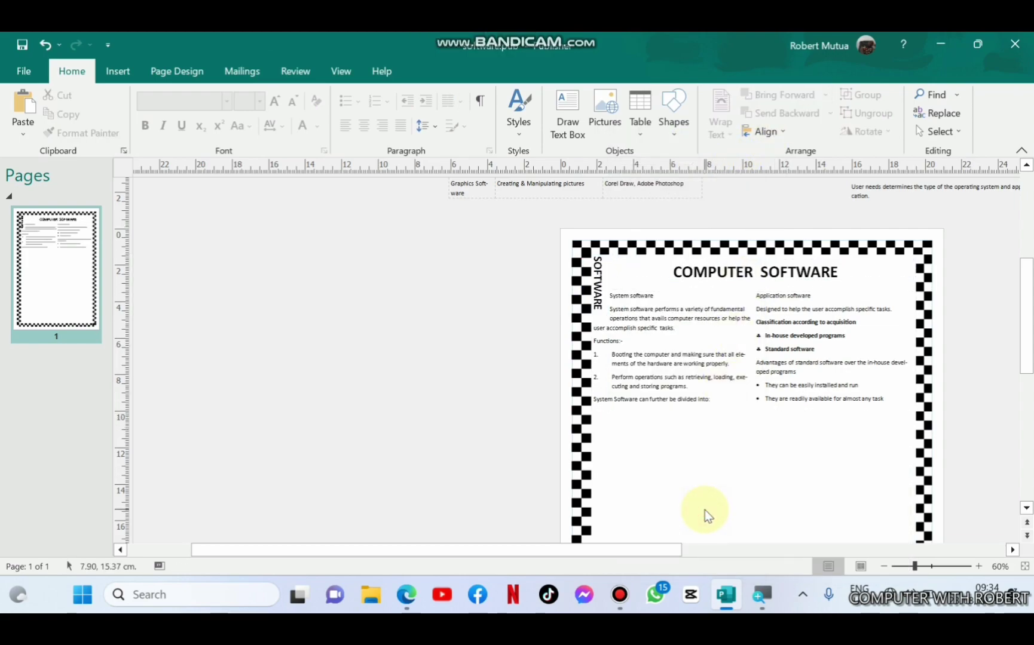
# - Shrink all the text in the two-column text box below the title by two font-size increments
pyautogui.click(761, 392)
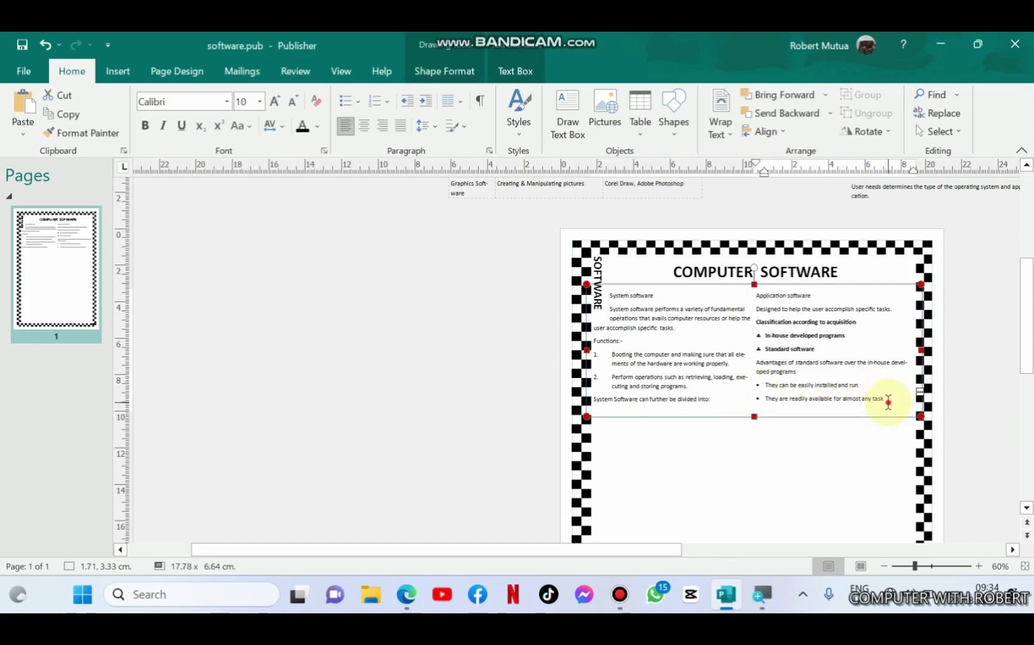
pyautogui.hotkey('ctrl', 'a')
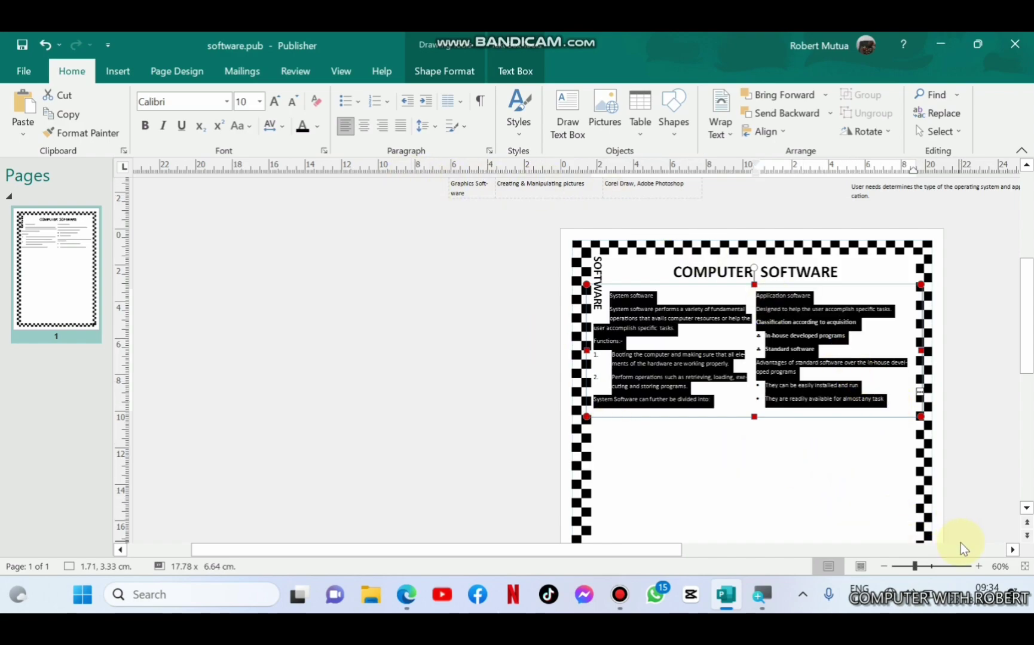
pyautogui.click(977, 566)
pyautogui.click(977, 566)
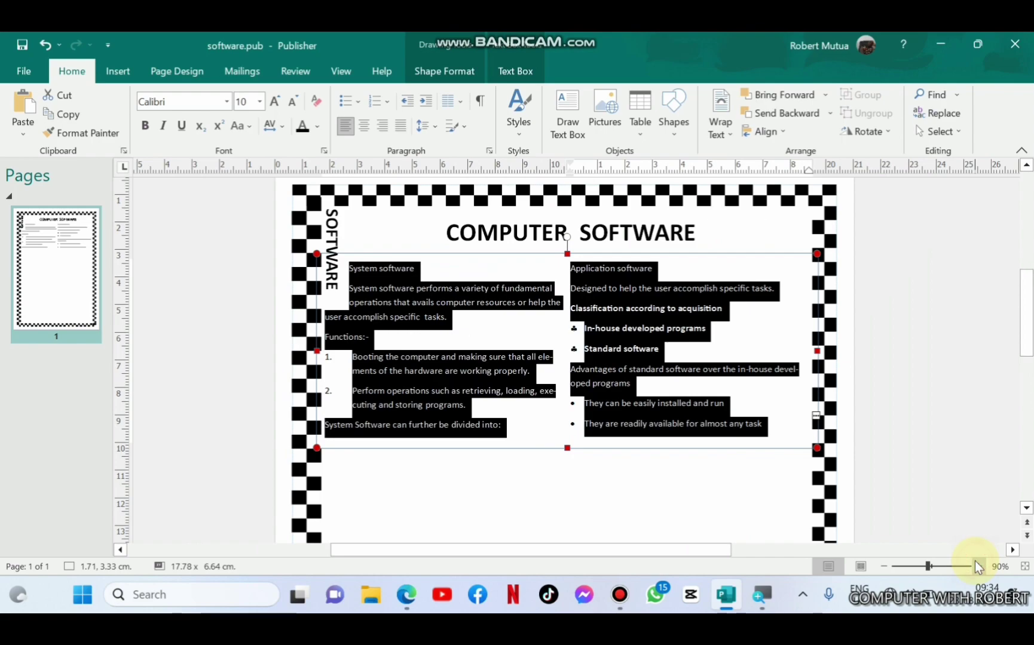
pyautogui.click(977, 565)
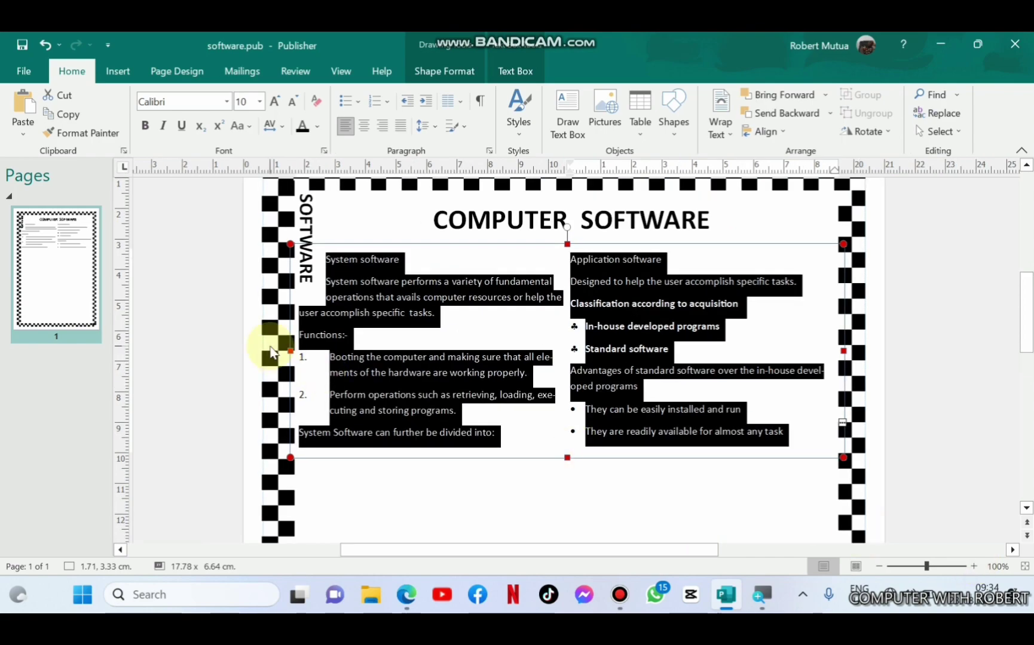
pyautogui.click(292, 103)
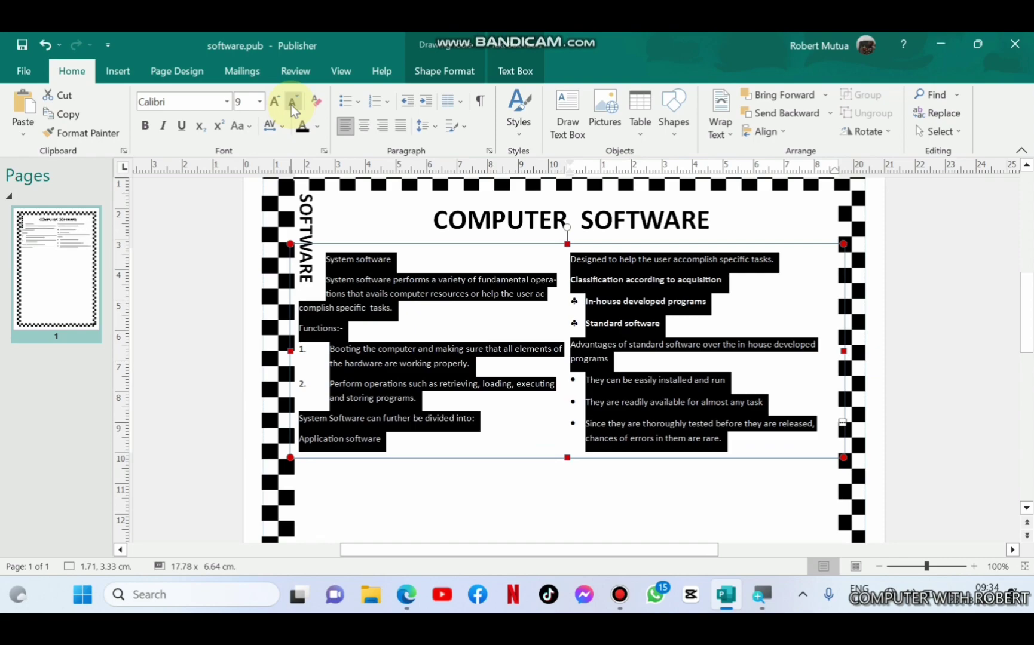
pyautogui.click(292, 103)
pyautogui.click(416, 484)
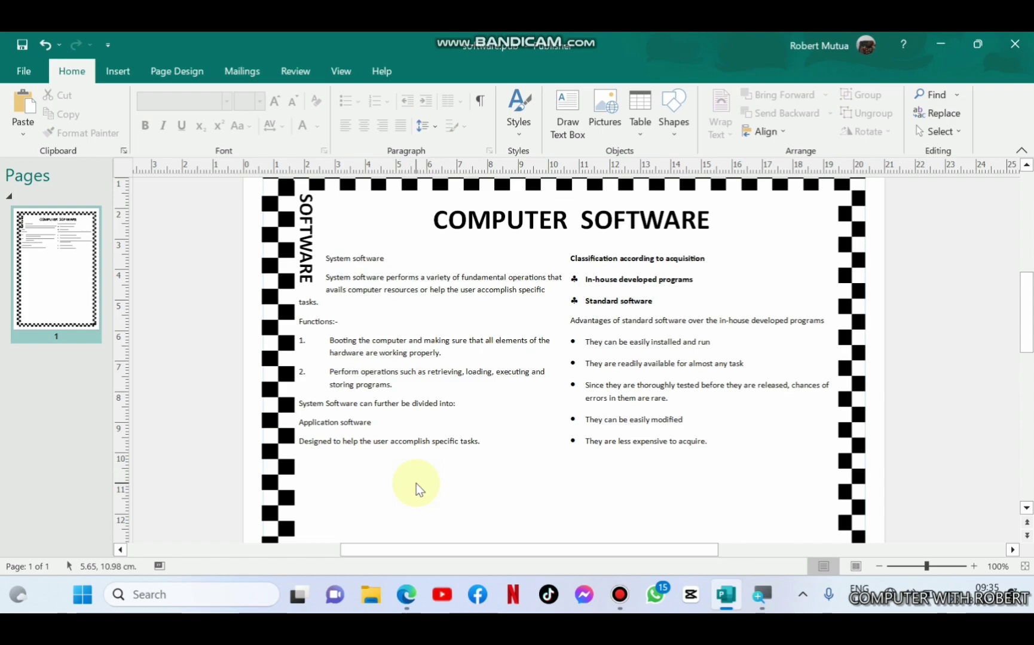
# - Move the software table onto the page below the two-column text and widen its first column, making the table about 17.76 cm wide
pyautogui.click(452, 424)
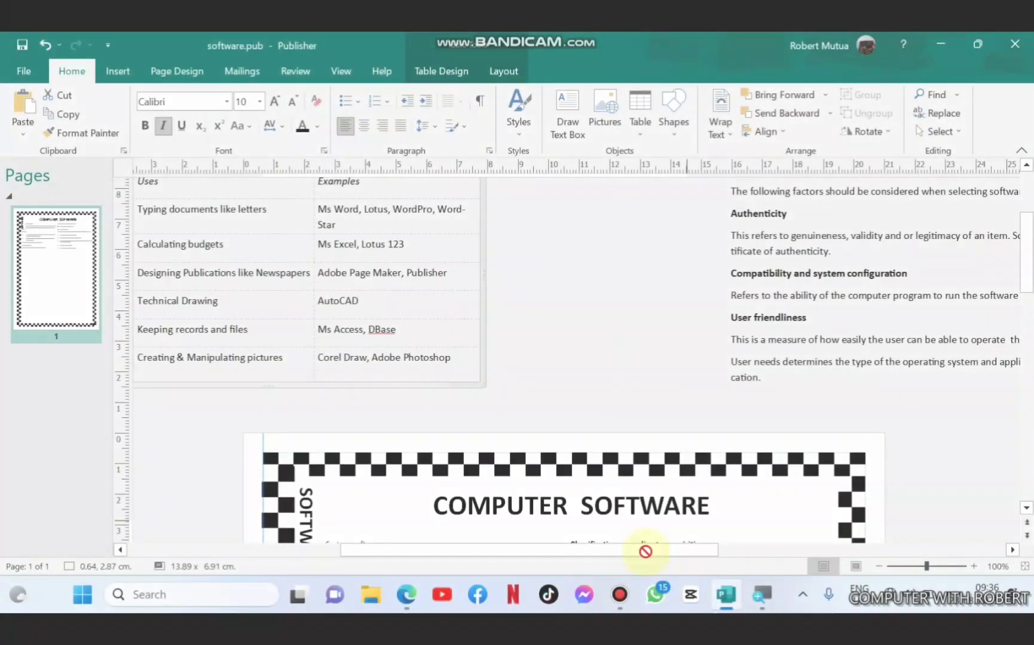
pyautogui.scroll(-2, 641, 552)
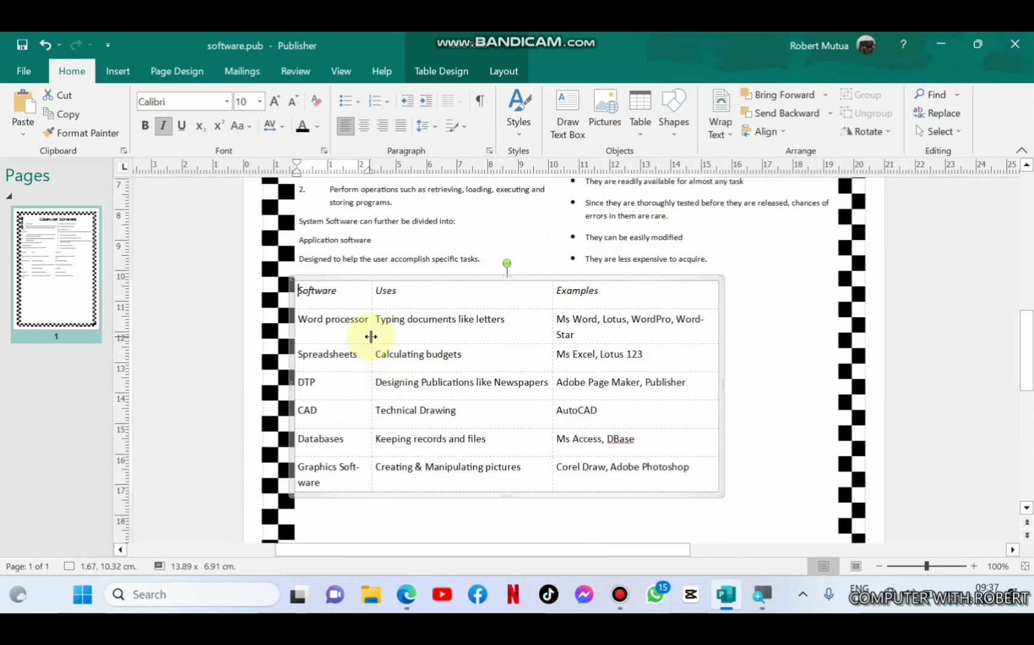
pyautogui.moveTo(371, 337); pyautogui.dragTo(434, 334)
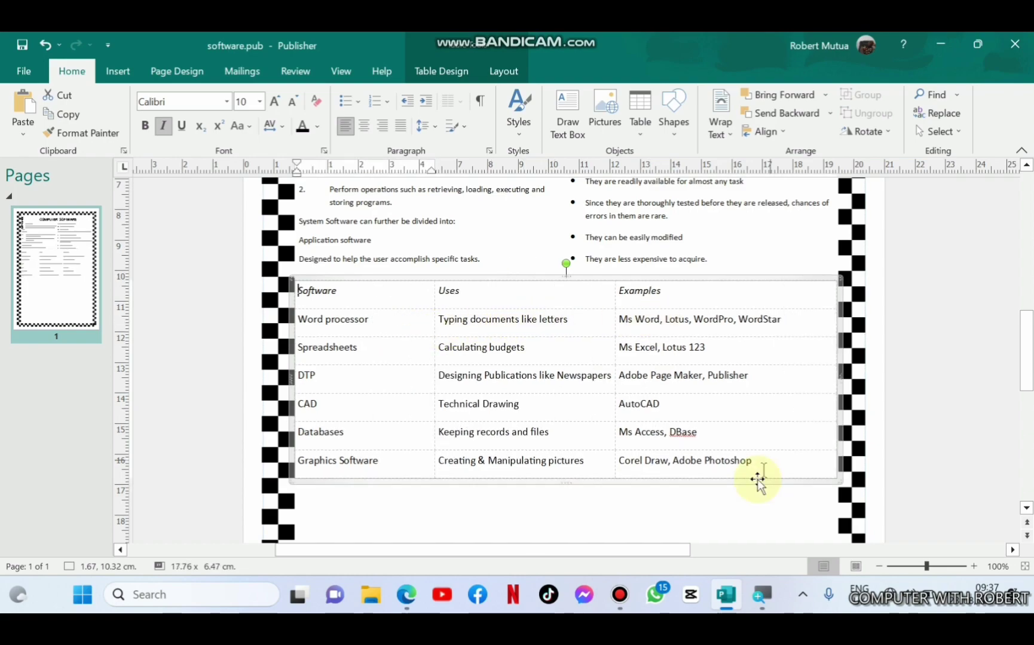
pyautogui.click(667, 525)
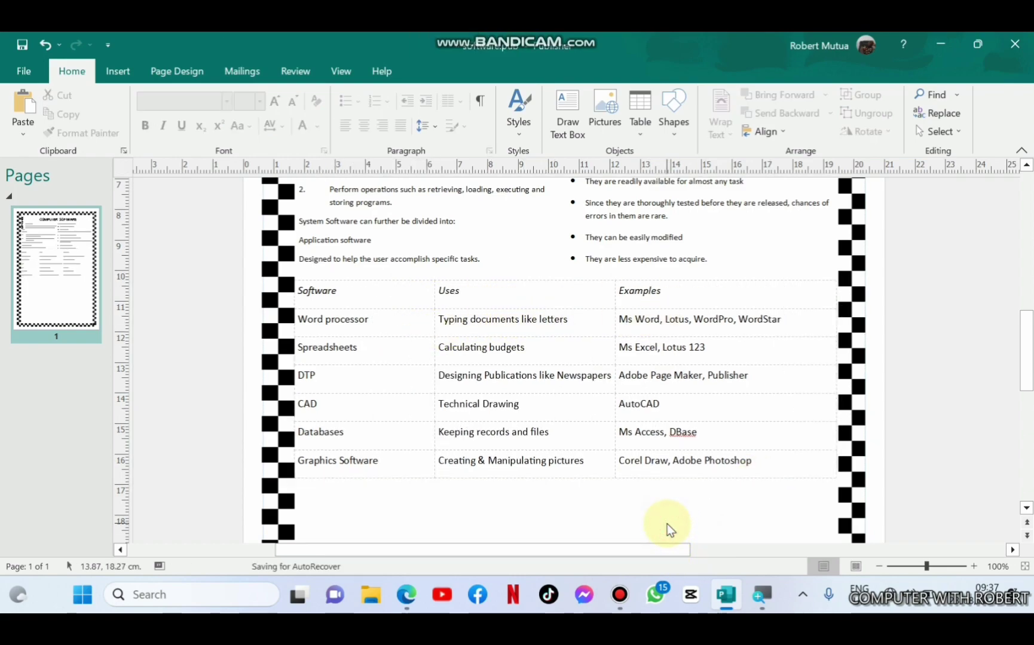
# - Check the page layout with the newly placed table in the print preview and return to the publication
pyautogui.hotkey('ctrl', 'p')
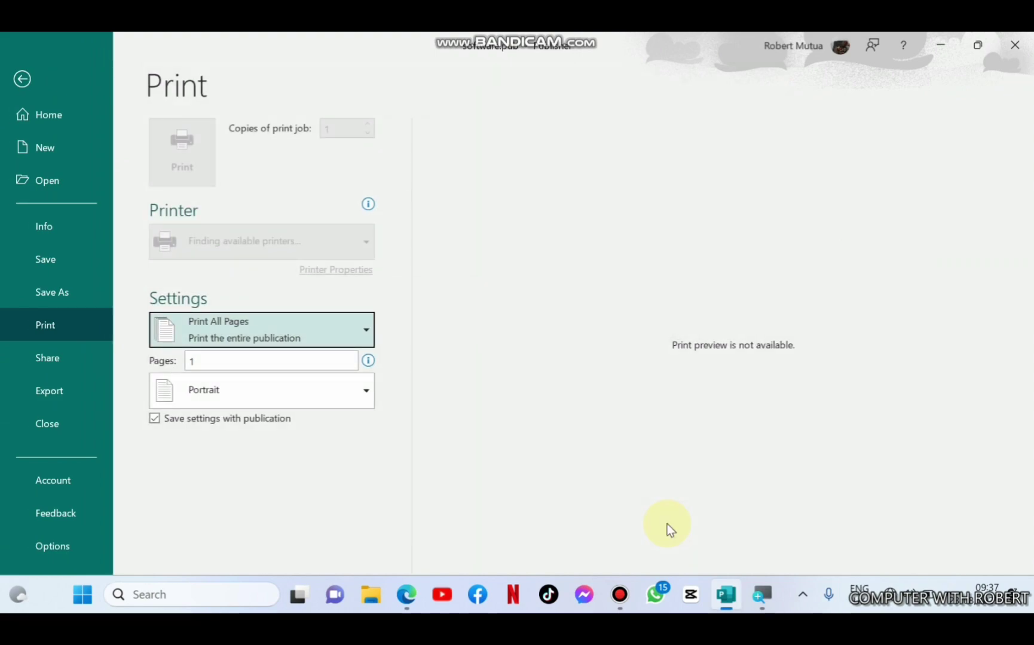
pyautogui.click(694, 359)
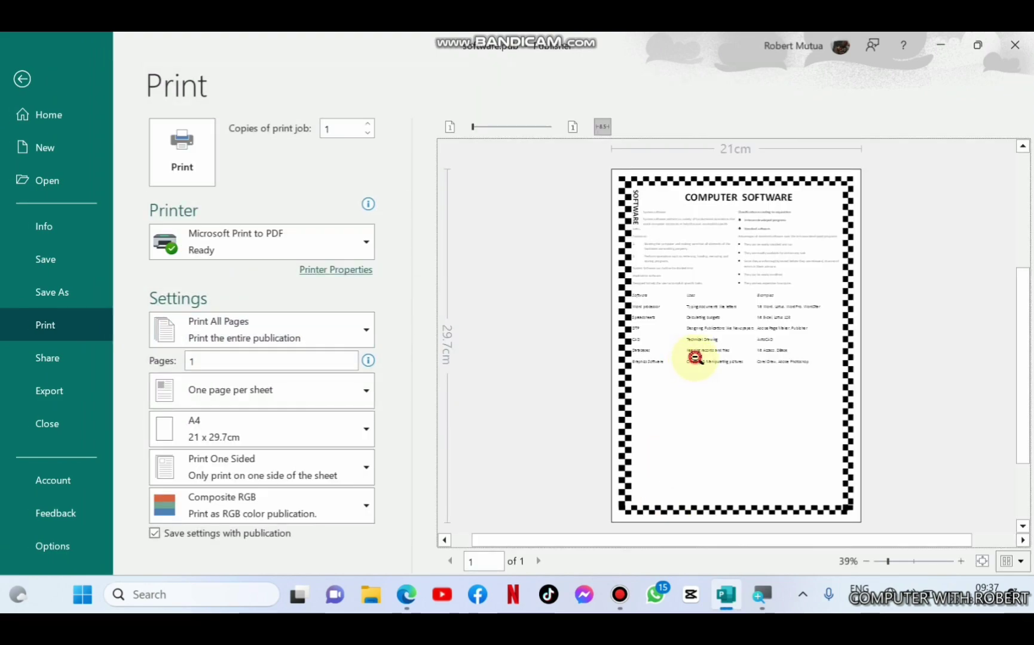
pyautogui.click(91, 88)
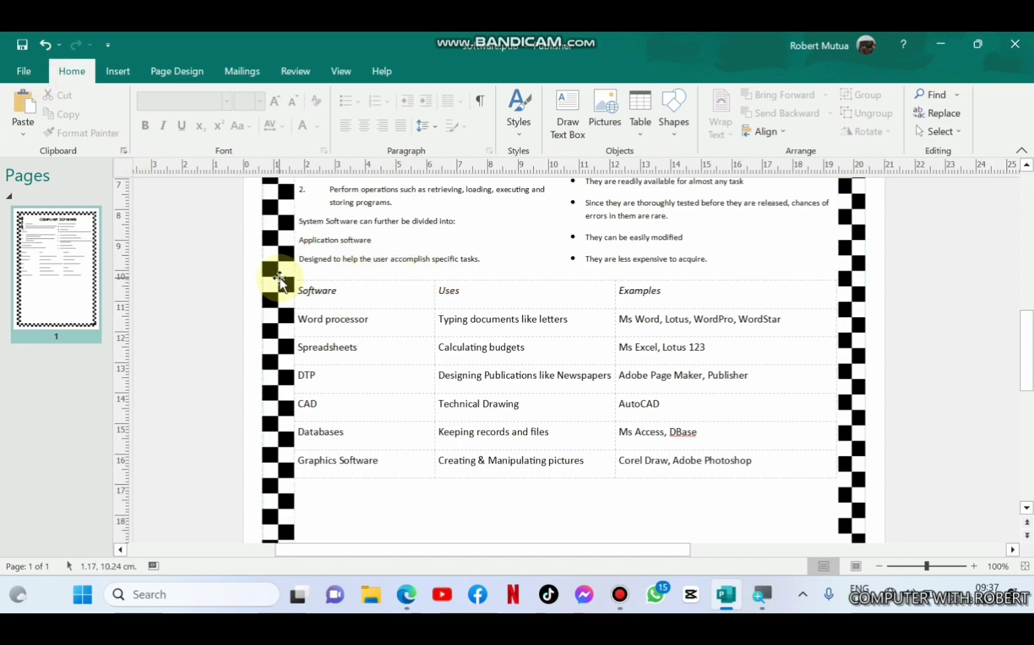
# - Apply all borders to the whole software table with a ½ pt line
pyautogui.click(307, 283)
pyautogui.click(305, 278)
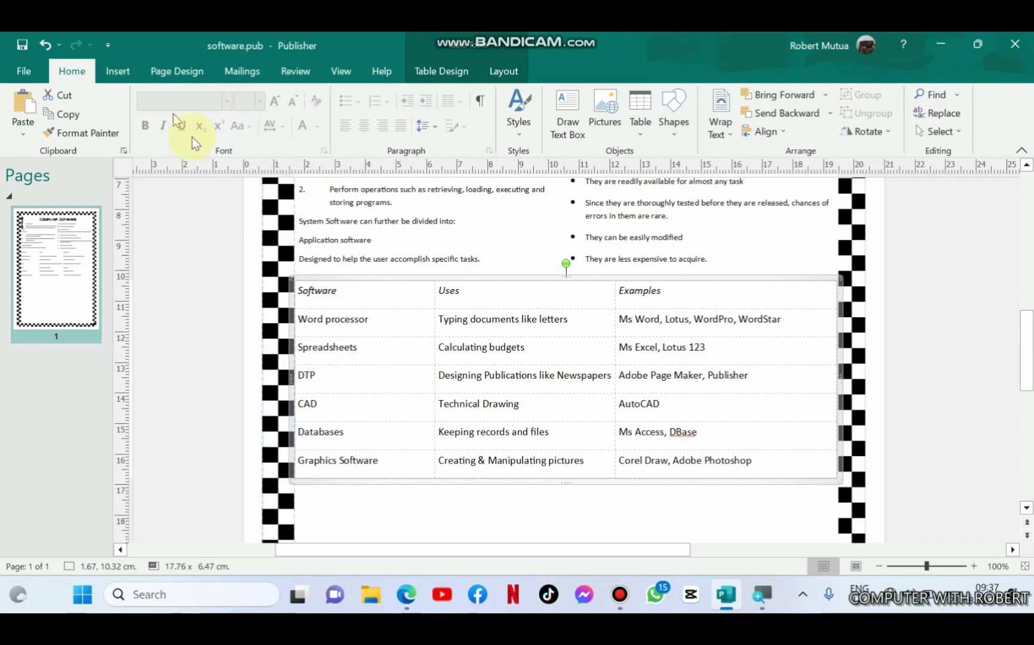
pyautogui.click(458, 75)
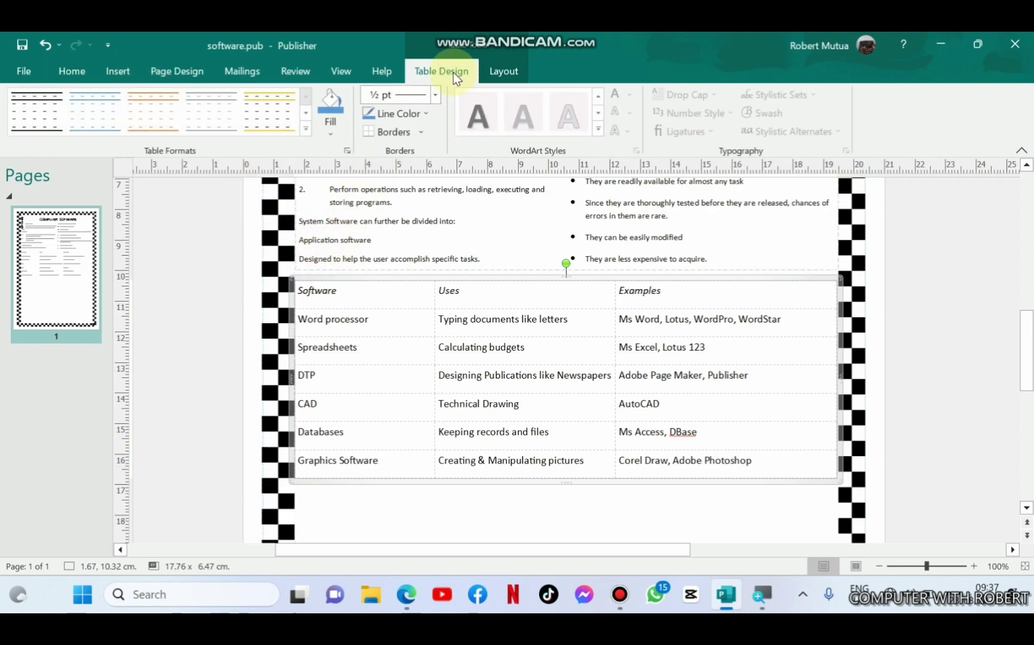
pyautogui.click(421, 132)
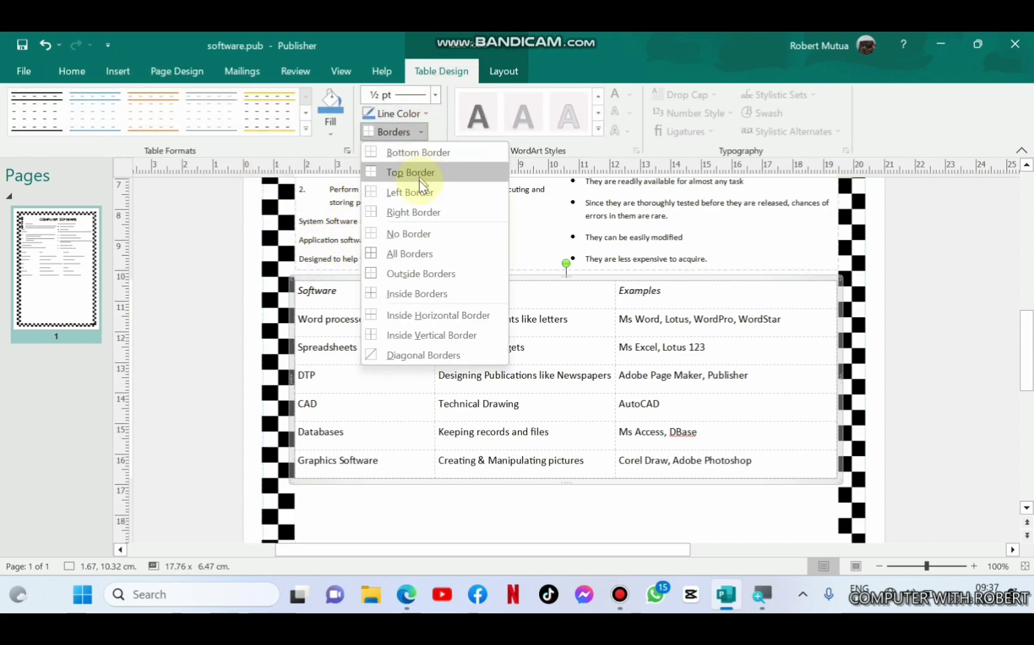
pyautogui.click(404, 252)
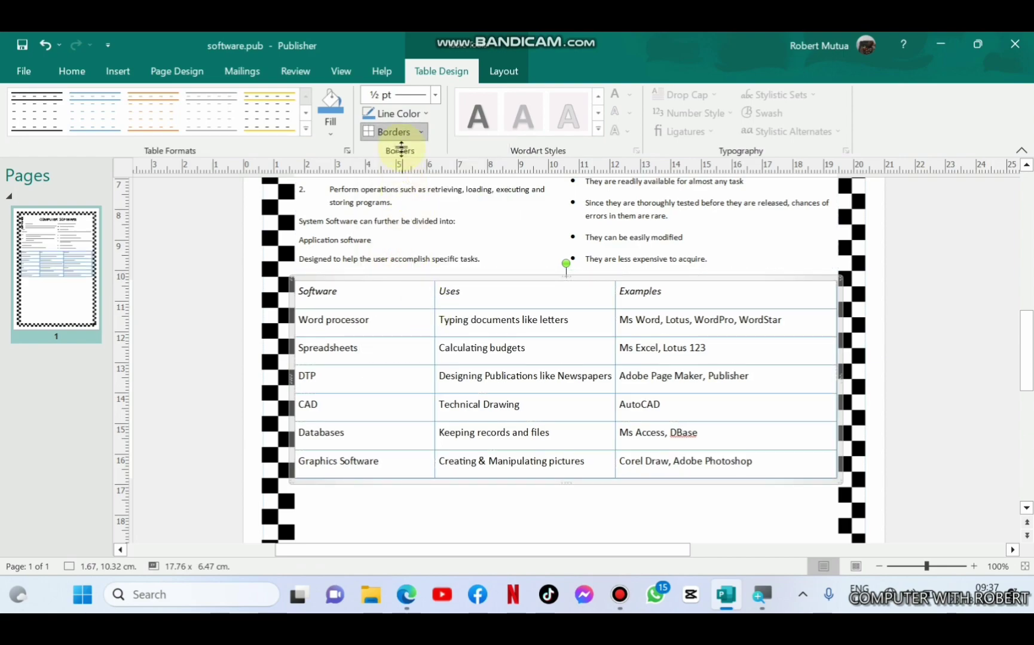
# - Set the table's line colour to black and reapply all borders so the grid uses it
pyautogui.click(422, 114)
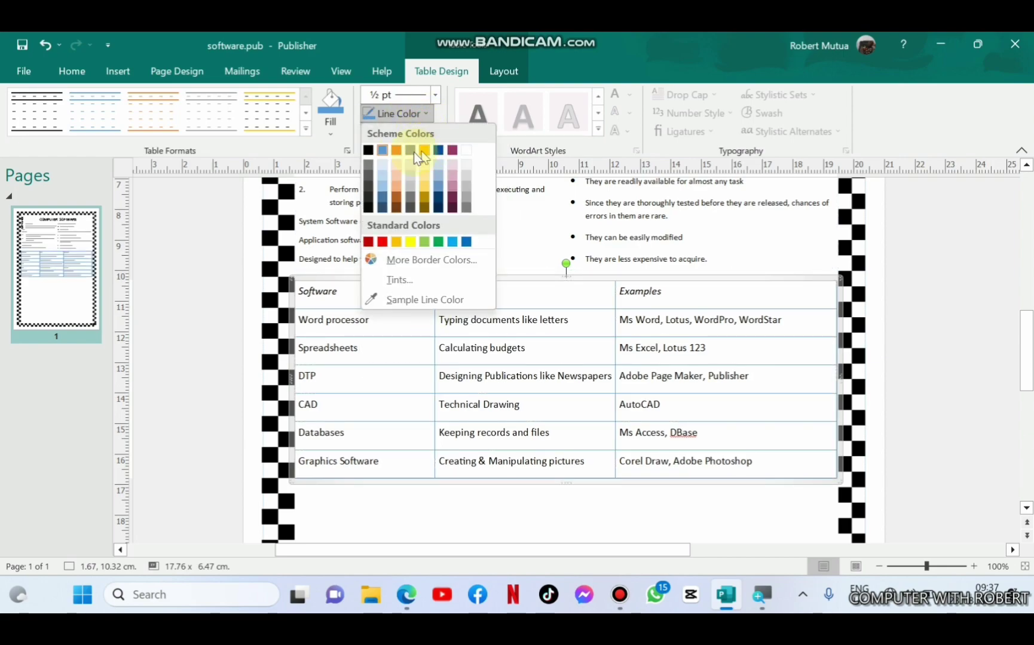
pyautogui.click(369, 151)
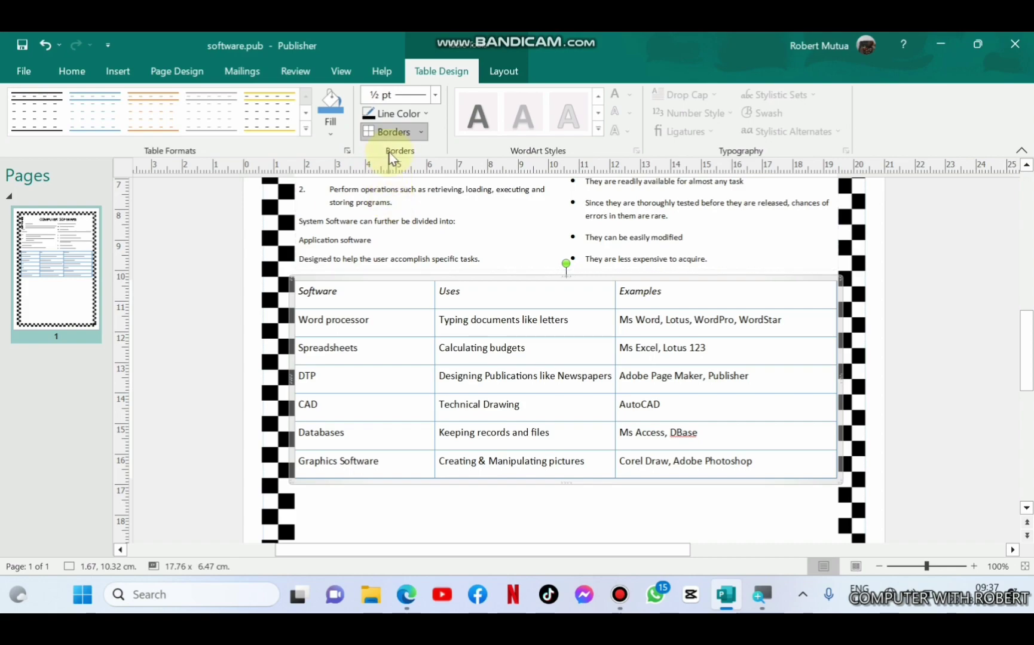
pyautogui.click(412, 134)
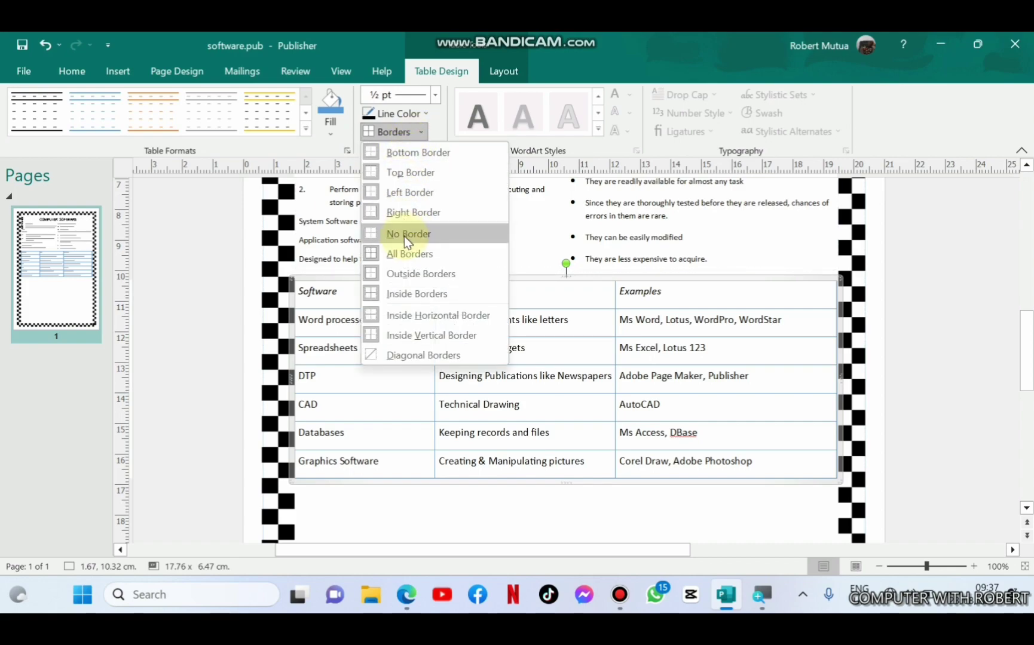
pyautogui.click(403, 255)
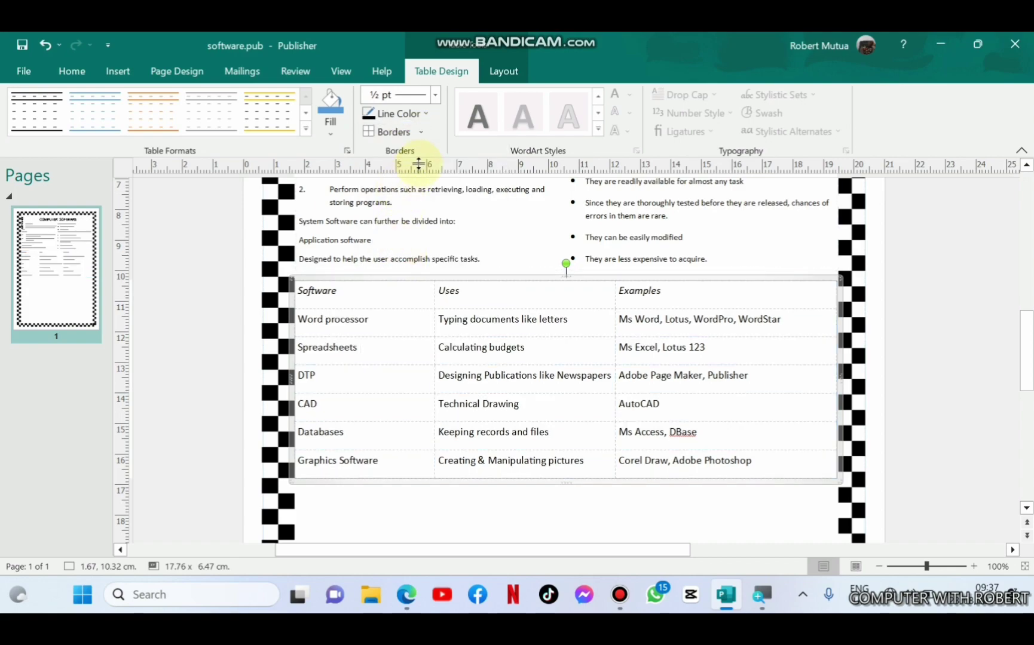
pyautogui.click(419, 134)
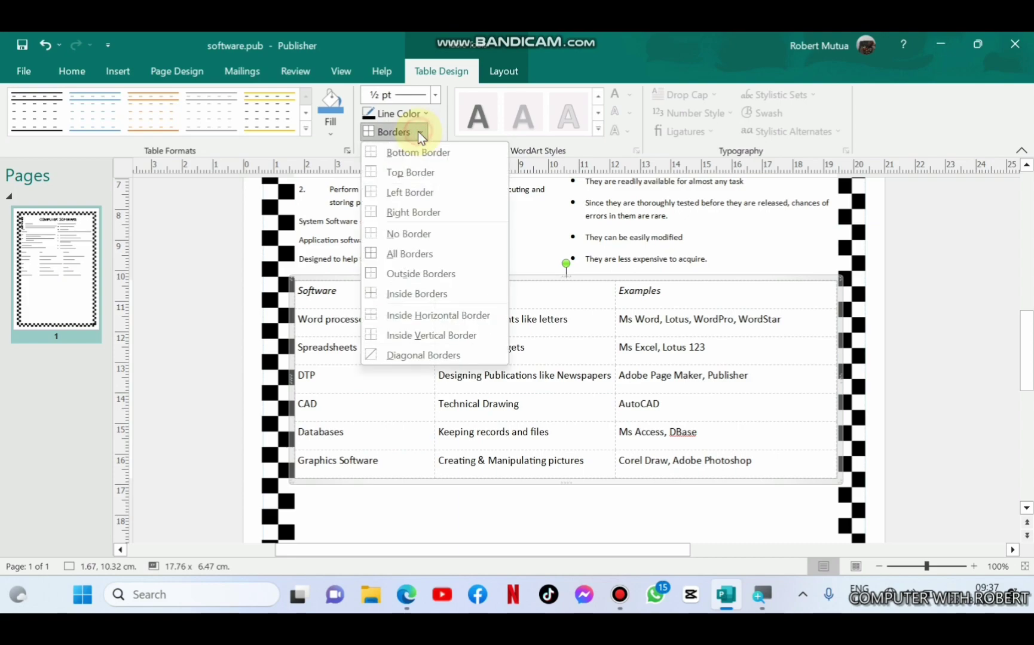
pyautogui.click(405, 254)
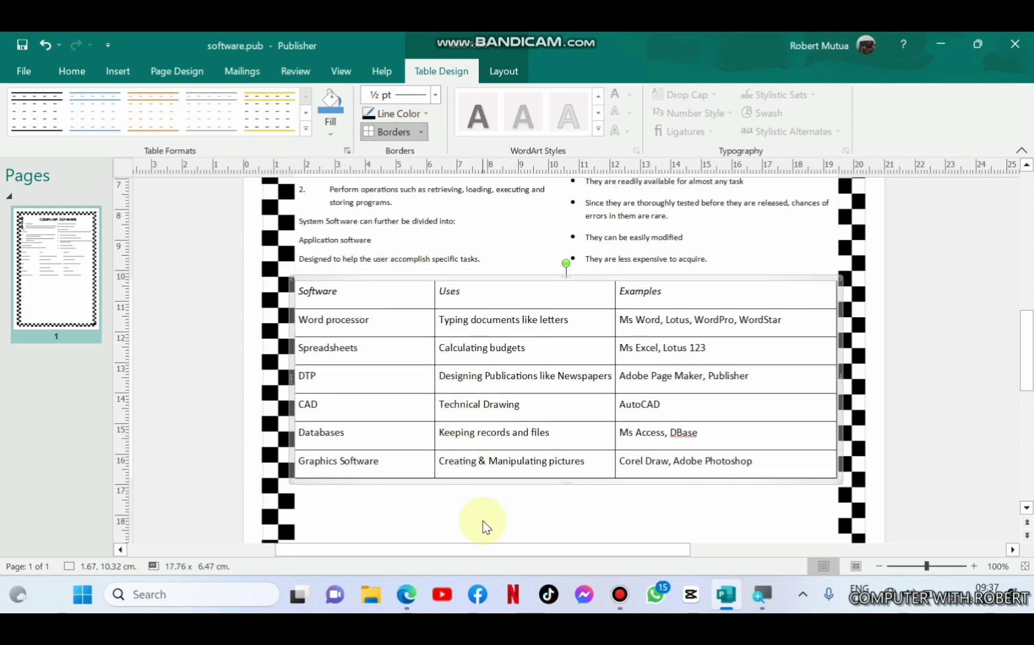
# - Examine the bordered table close up at 100% in the print preview and return to the publication
pyautogui.hotkey('ctrl', 'p')
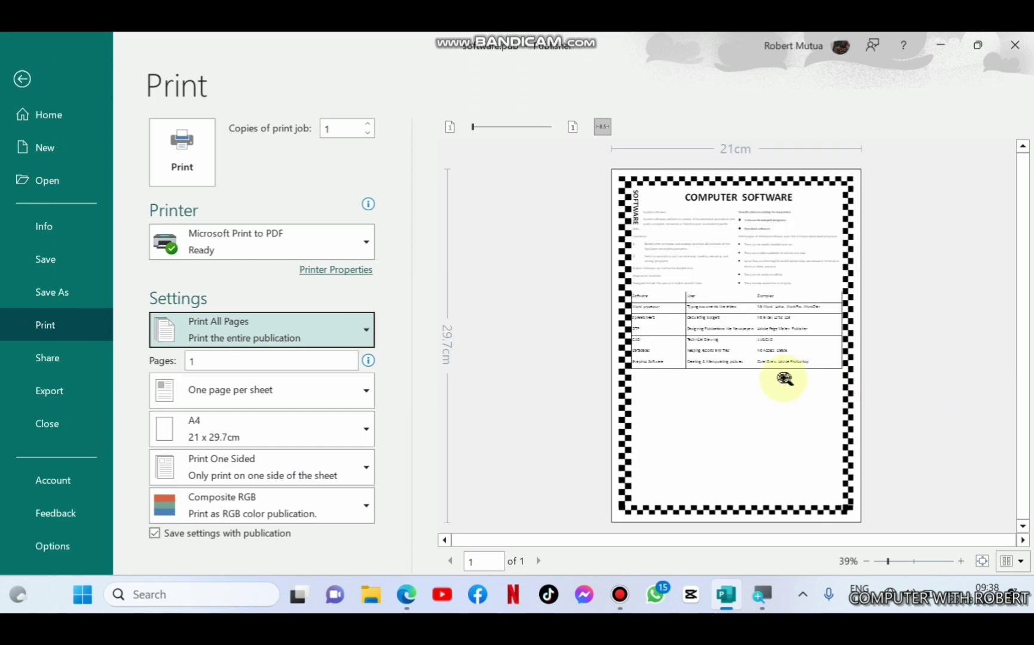
pyautogui.click(715, 338)
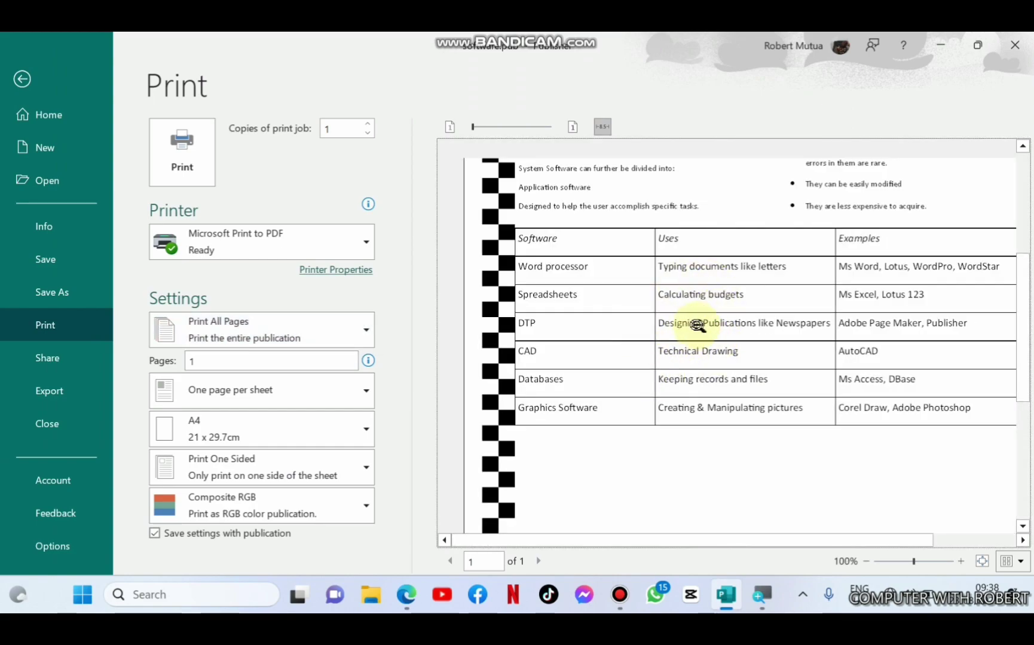
pyautogui.click(22, 79)
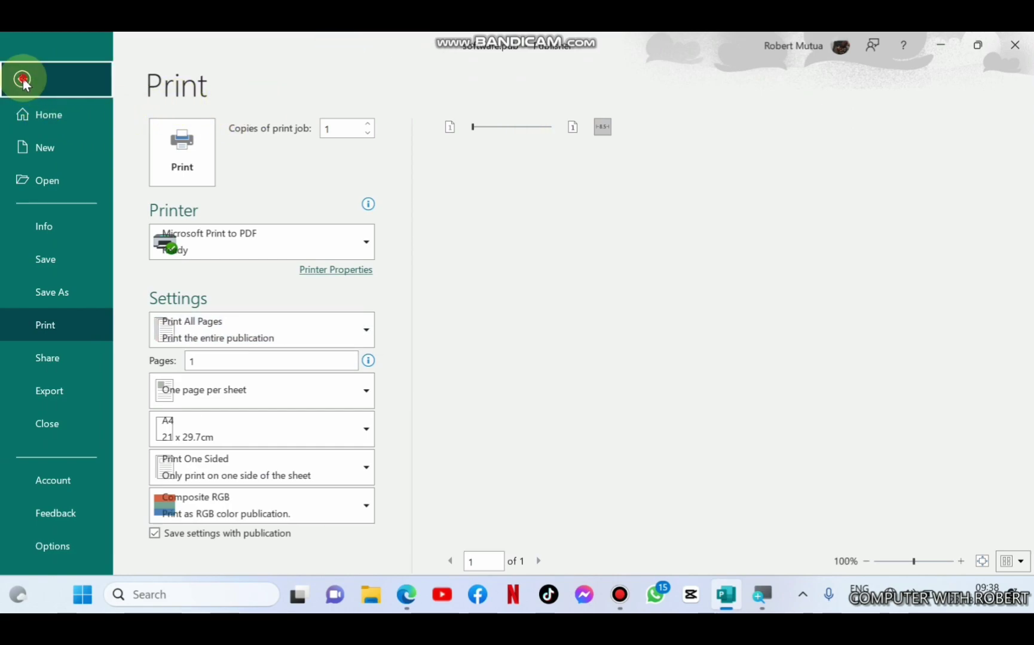
# - Place the selection factors text box on the page beneath the table, between the side borders, at about 17.73 by 7.59 cm
pyautogui.scroll(-6, 1029, 359)
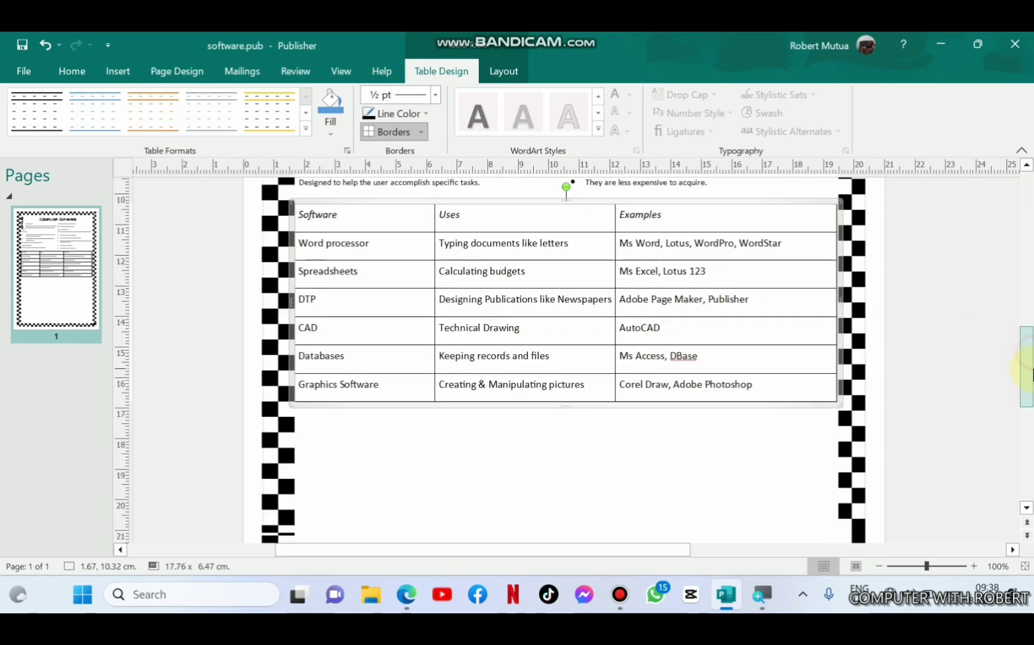
pyautogui.scroll(3, 1028, 329)
pyautogui.scroll(6, 1026, 329)
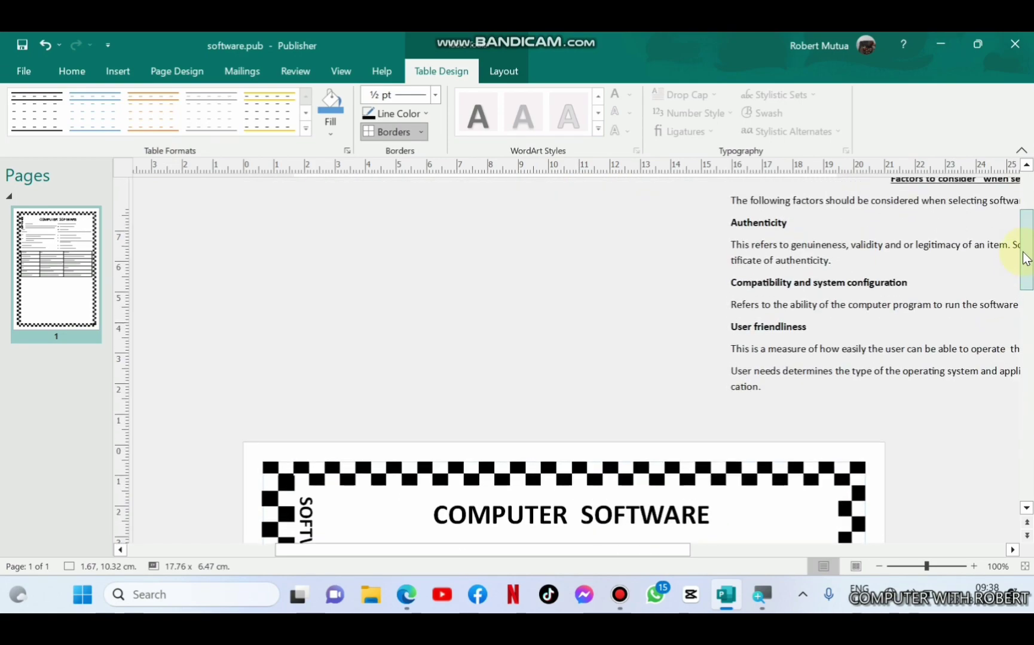
pyautogui.click(943, 249)
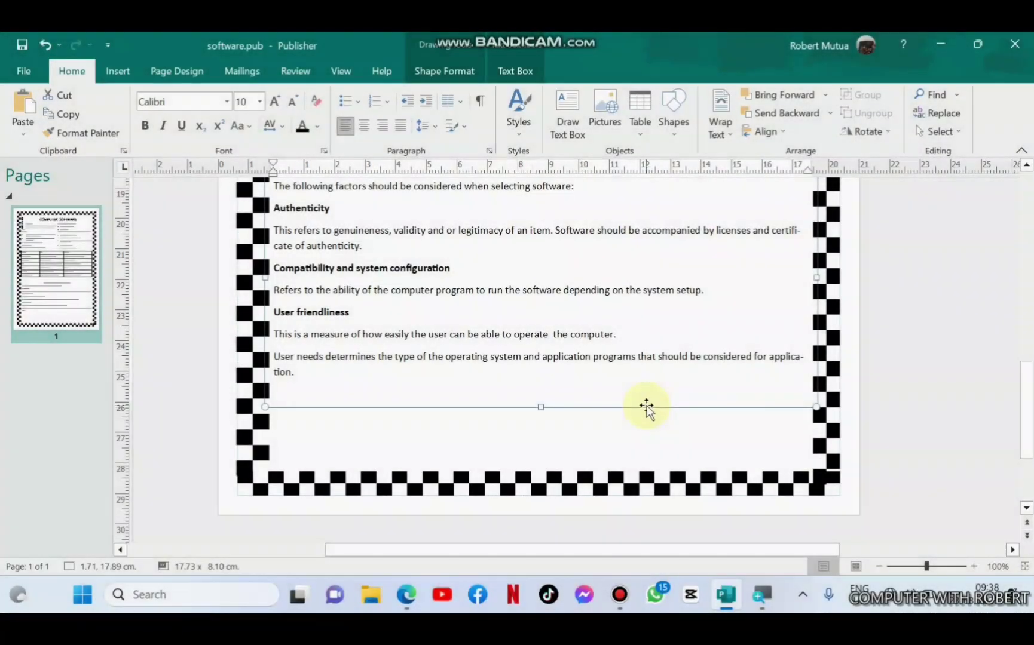
pyautogui.moveTo(648, 406); pyautogui.dragTo(581, 450)
pyautogui.click(461, 433)
pyautogui.scroll(10, 1006, 260)
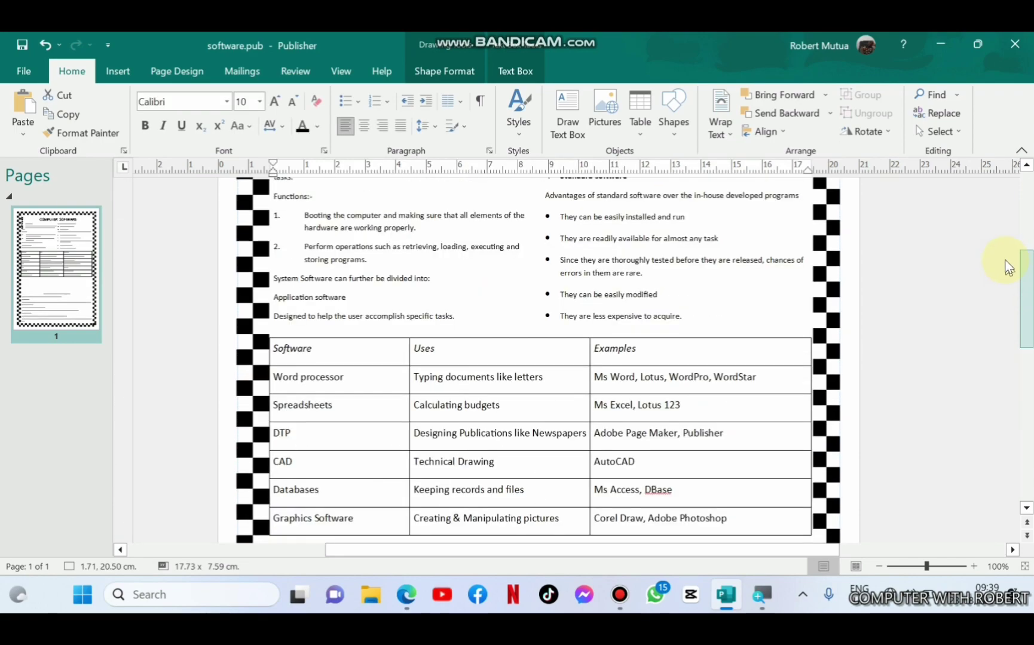
# - Move the table down, then enlarge the columns text box to about 17.78 by 9.29 cm and set its text to 10 pt
pyautogui.moveTo(536, 314); pyautogui.dragTo(533, 350)
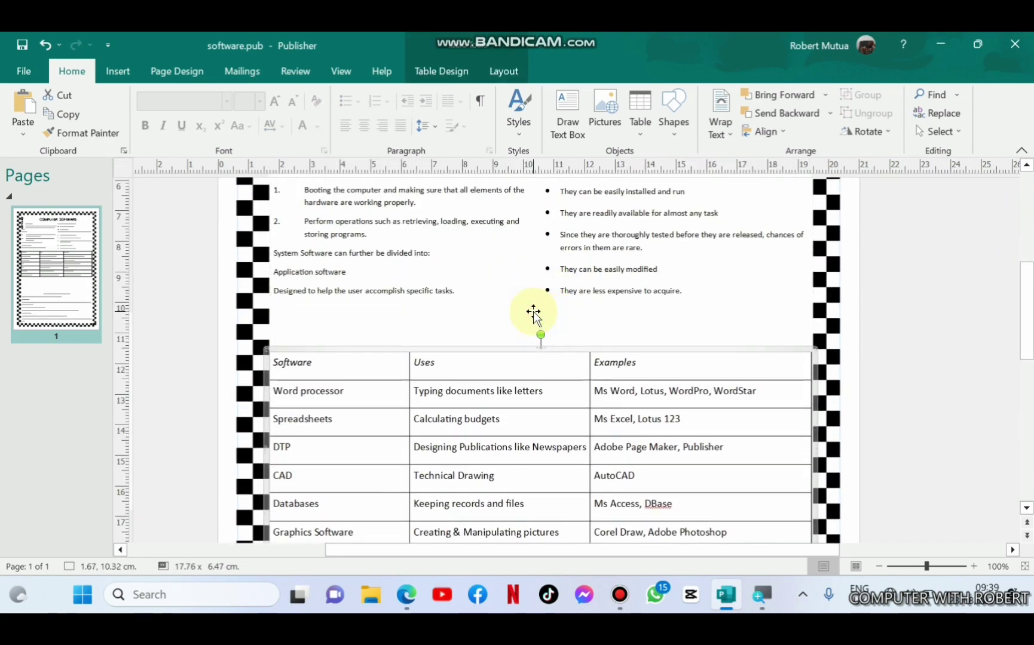
pyautogui.moveTo(1026, 320); pyautogui.dragTo(1027, 269)
pyautogui.click(535, 395)
pyautogui.moveTo(535, 395); pyautogui.dragTo(545, 478)
pyautogui.hotkey('ctrl', 'a')
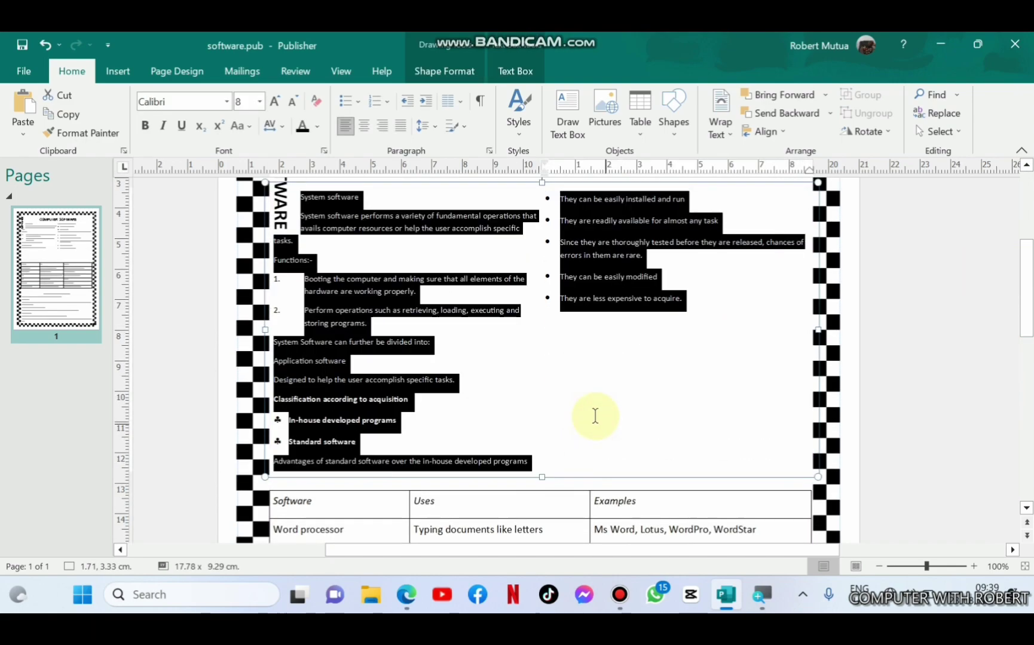
pyautogui.click(274, 103)
# - Try pushing the Application software section into the second column with blank lines, and remove those lines again
pyautogui.click(551, 401)
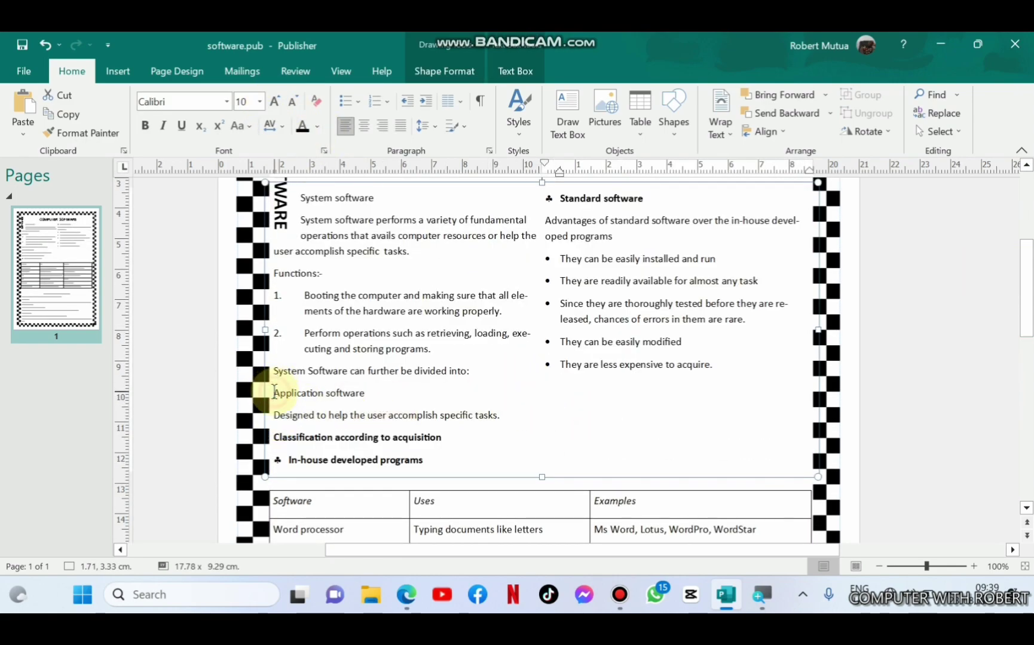
pyautogui.press('Return')
pyautogui.press('Return')
pyautogui.press('Return')
pyautogui.press('Return')
pyautogui.click(928, 339)
pyautogui.scroll(-1, 491, 344)
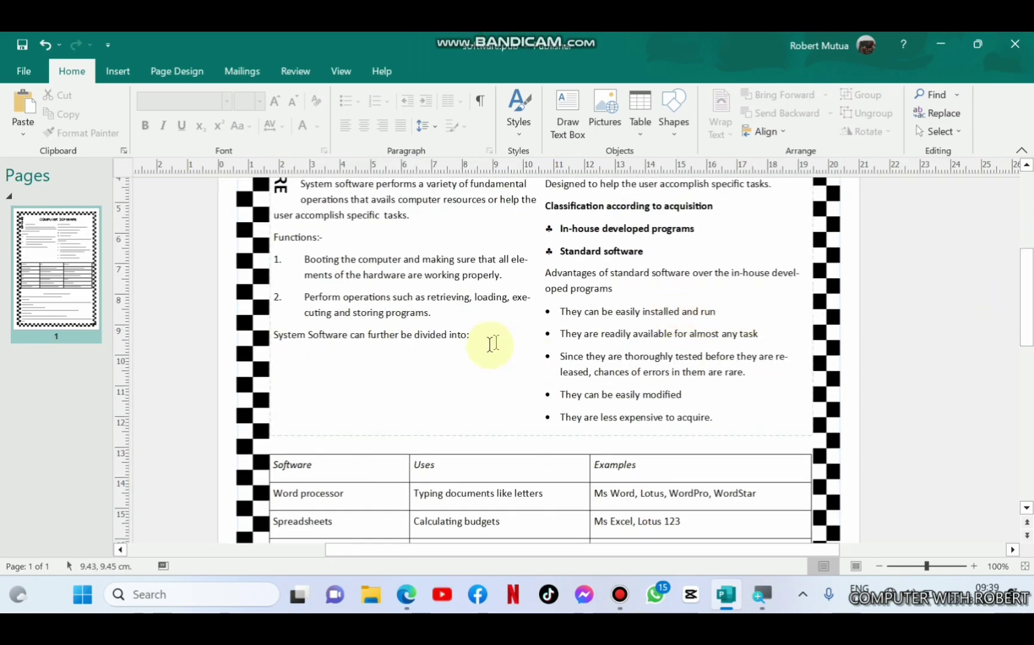
pyautogui.click(491, 344)
pyautogui.press('Delete')
pyautogui.press('Delete')
pyautogui.press('Delete')
pyautogui.press('Delete')
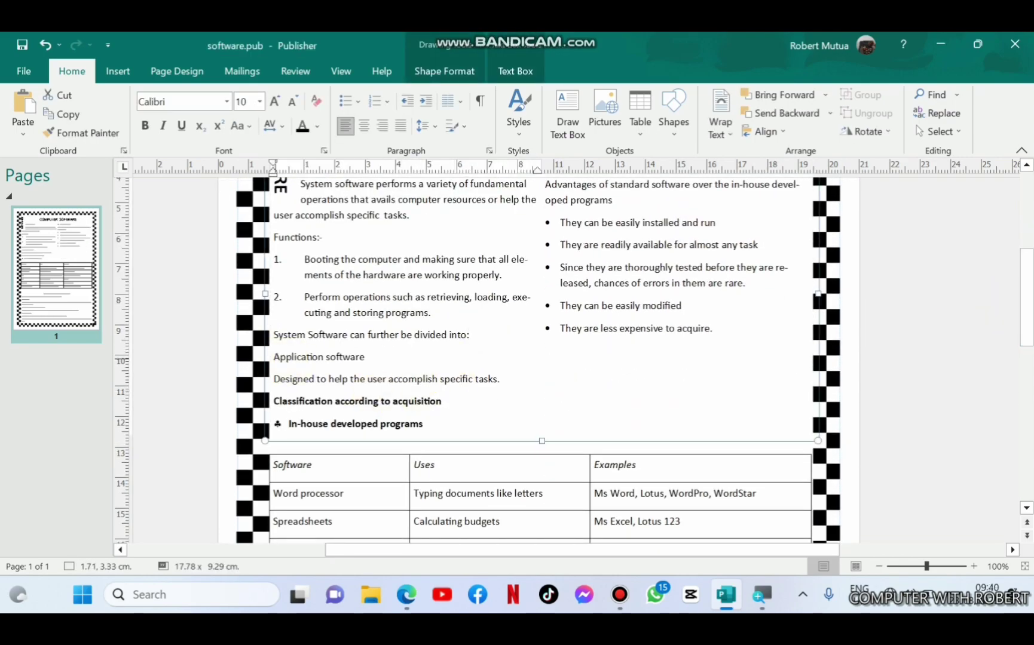
# - Set all the text in the two-column text box to 12 pt
pyautogui.click(564, 288)
pyautogui.moveTo(1029, 292); pyautogui.dragTo(1025, 415)
pyautogui.scroll(10, 392, 358)
pyautogui.click(392, 358)
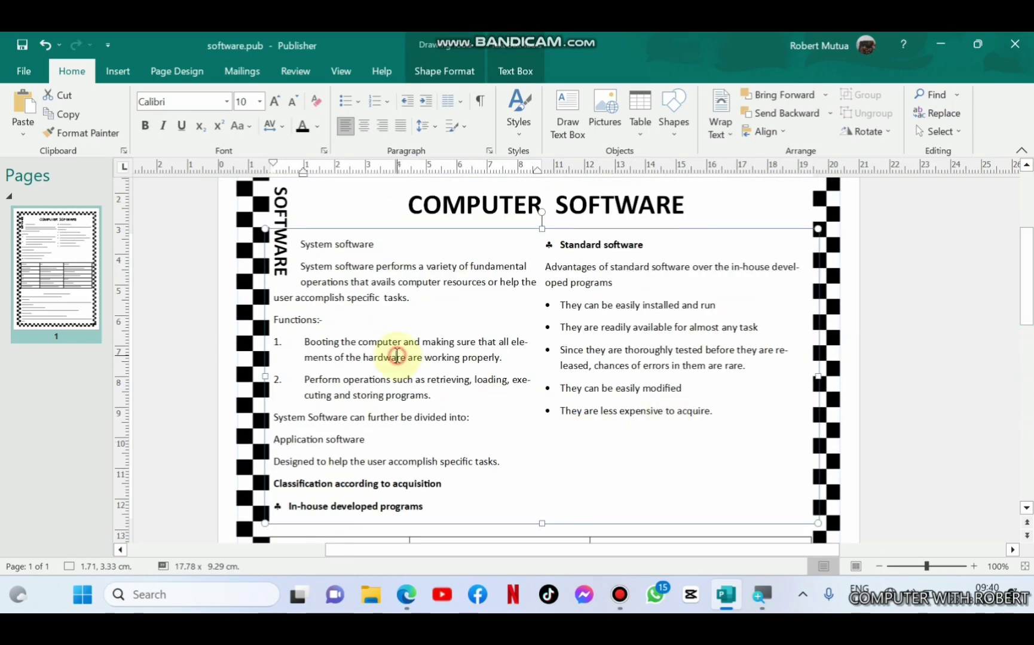
pyautogui.hotkey('ctrl', 'a')
pyautogui.click(275, 102)
pyautogui.click(275, 101)
pyautogui.scroll(-3, 389, 359)
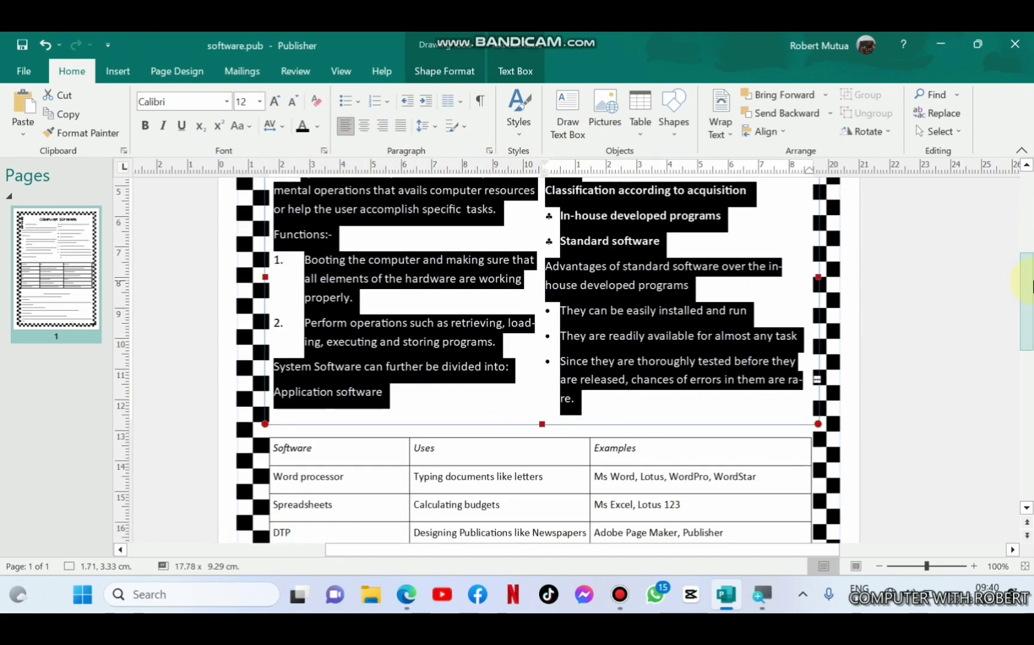
pyautogui.click(467, 304)
# - Shift the table slightly down and extend the columns text box to a height of about 10.14 cm
pyautogui.click(482, 437)
pyautogui.click(273, 391)
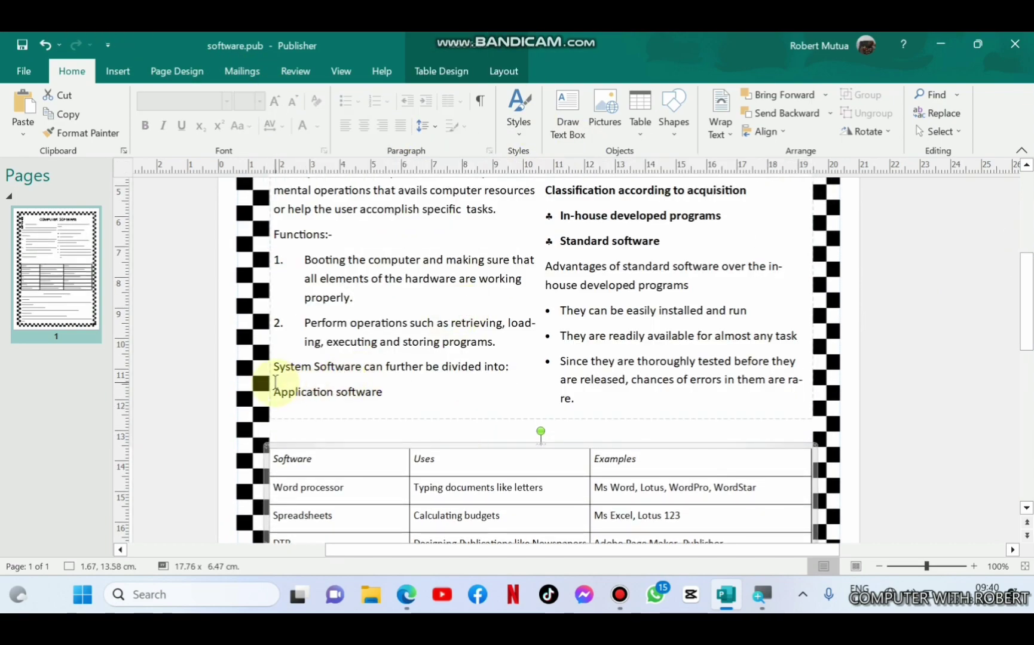
pyautogui.scroll(2, 272, 392)
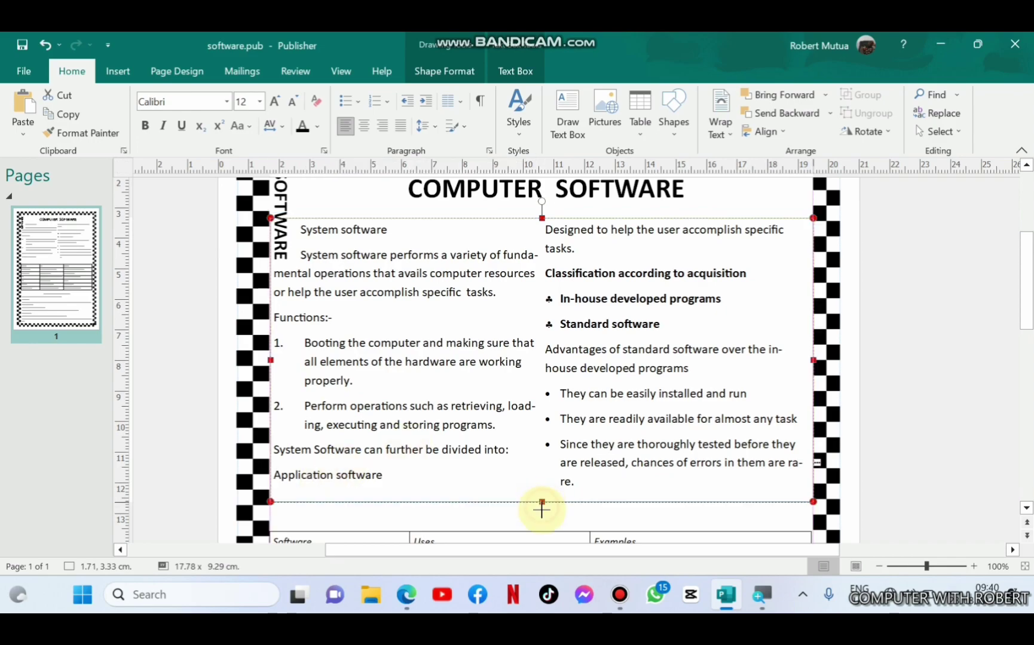
pyautogui.moveTo(542, 507); pyautogui.dragTo(542, 532)
pyautogui.scroll(-3, 540, 520)
pyautogui.scroll(-1, 542, 373)
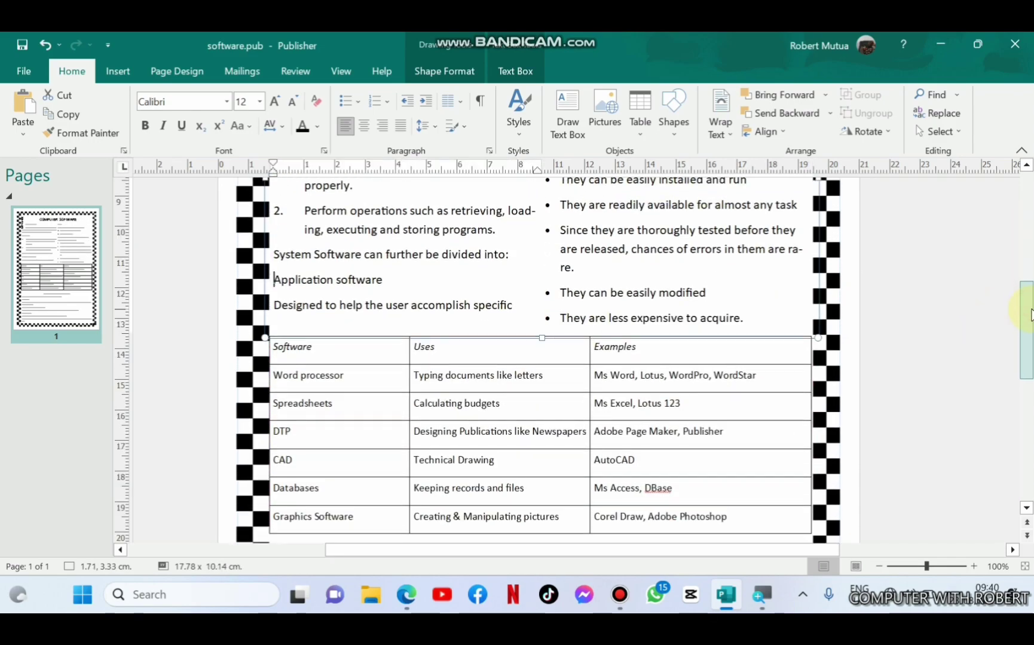
pyautogui.scroll(1, 597, 388)
# - Set the selection factors text to 12 pt and extend its text box upward to about 8.01 cm high
pyautogui.click(687, 403)
pyautogui.moveTo(1027, 334); pyautogui.dragTo(1027, 421)
pyautogui.click(532, 407)
pyautogui.hotkey('ctrl', 'a')
pyautogui.hotkey('ctrl', 'shift', '>')
pyautogui.hotkey('ctrl', 'shift', '>')
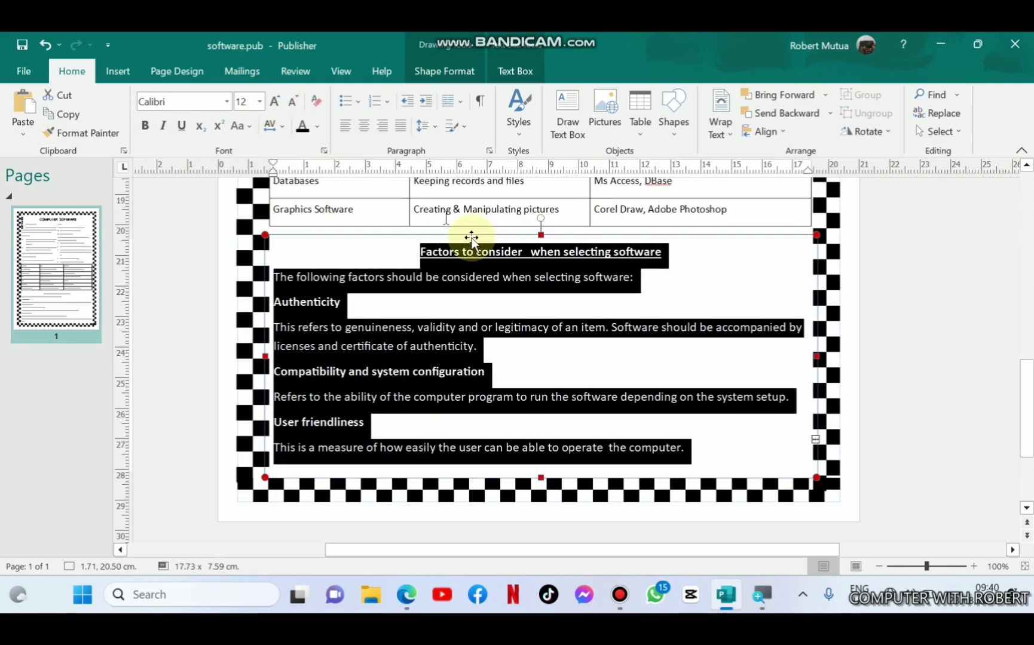
pyautogui.click(541, 325)
pyautogui.scroll(-1, 542, 227)
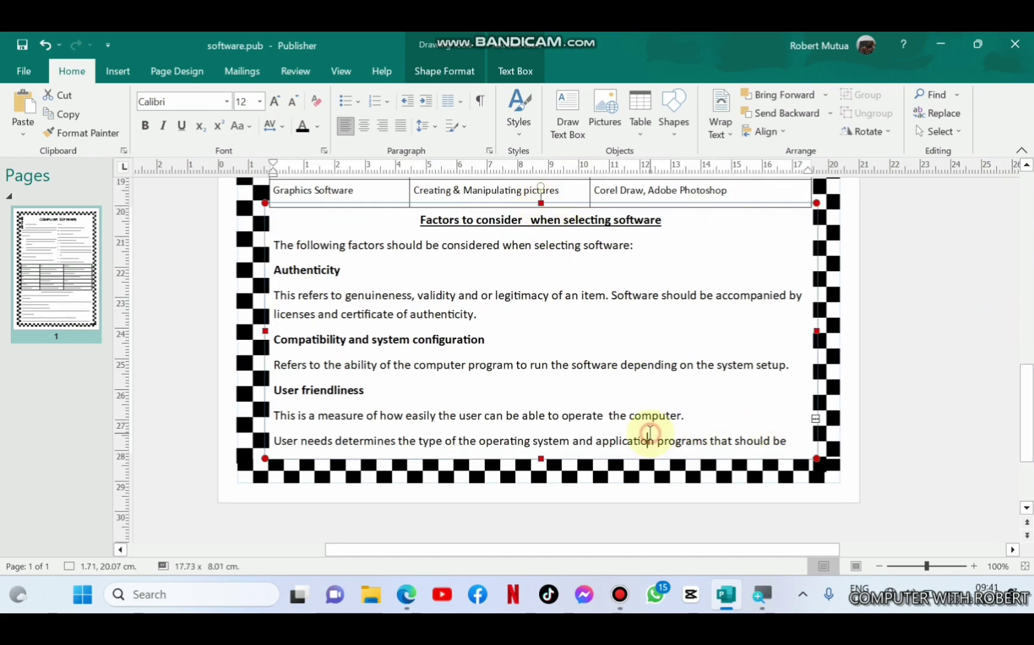
# - Tighten the line spacing of all the selection factors text so the last paragraph fits in its box
pyautogui.hotkey('ctrl', 'a')
pyautogui.click(423, 125)
pyautogui.click(442, 150)
pyautogui.click(484, 318)
# - Set all the text in the software table to 12 pt
pyautogui.scroll(3, 473, 445)
pyautogui.click(715, 355)
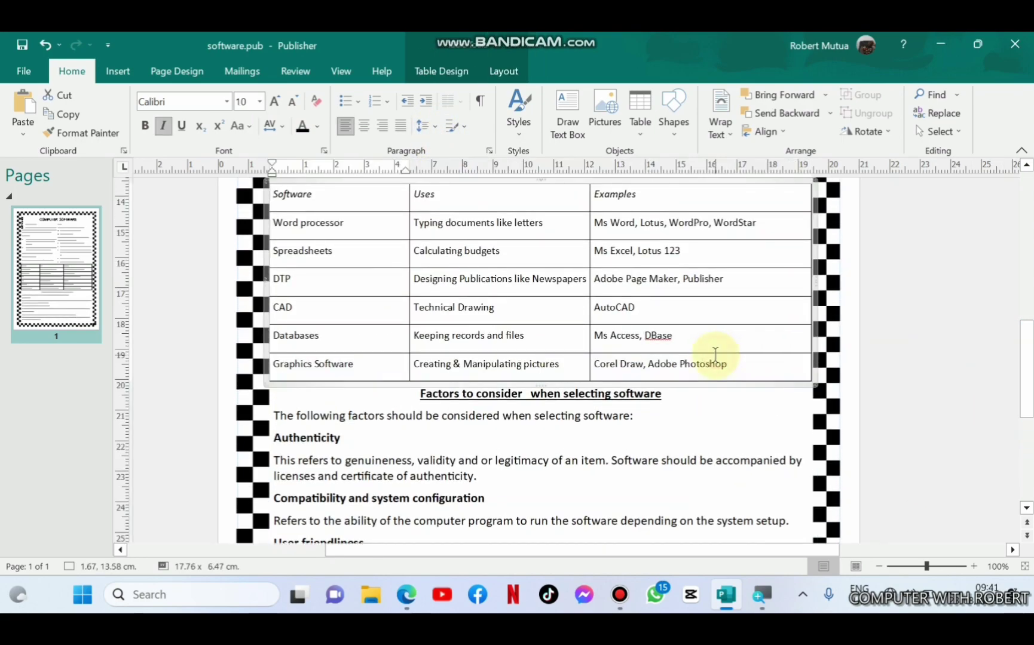
pyautogui.scroll(2, 350, 323)
pyautogui.hotkey('ctrl', 'a')
pyautogui.click(274, 101)
pyautogui.click(274, 101)
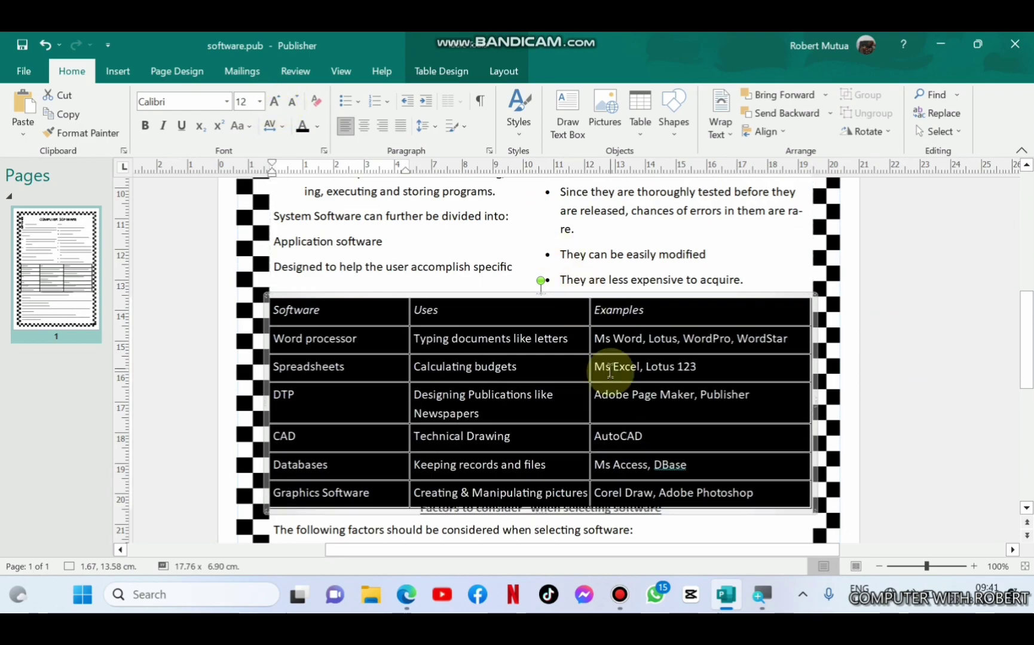
pyautogui.click(610, 368)
# - Nudge the software table up a little to separate it from the selection factors heading
pyautogui.click(777, 530)
pyautogui.scroll(-4, 777, 530)
pyautogui.scroll(4, 980, 315)
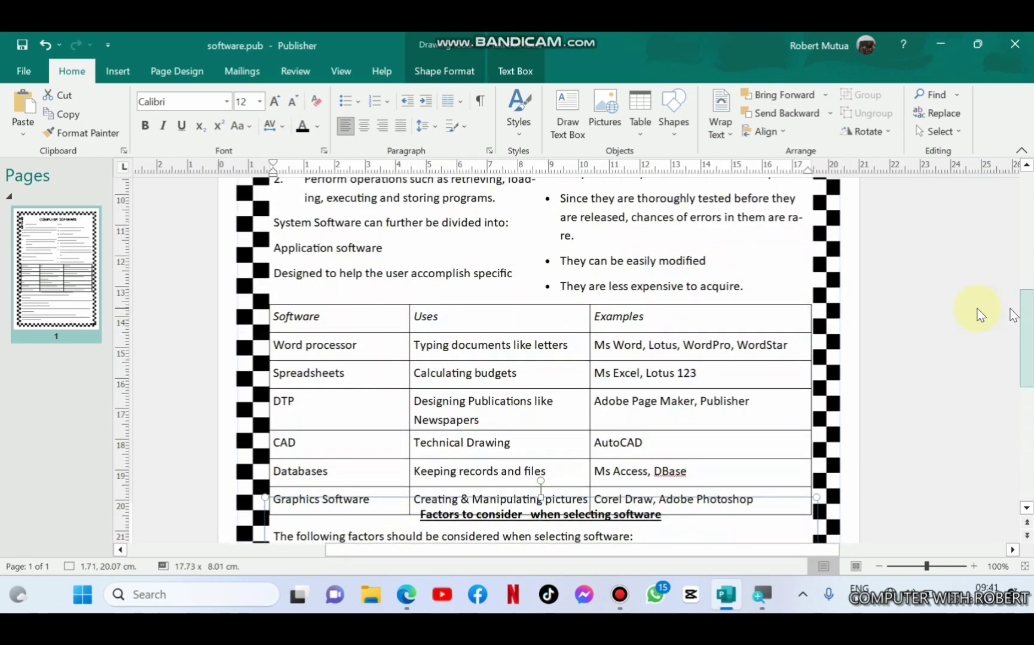
pyautogui.moveTo(517, 313); pyautogui.dragTo(539, 297)
pyautogui.click(661, 514)
pyautogui.scroll(-5, 662, 514)
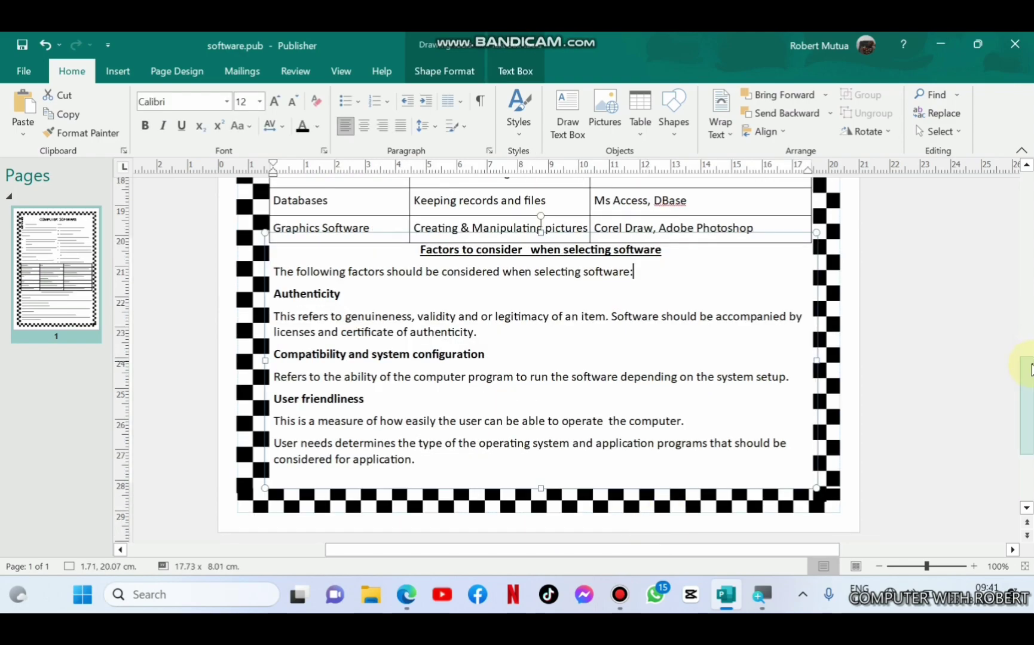
pyautogui.scroll(10, 665, 410)
# - Switch to DTP.pdf, examine and mark the two framed pictures in the sample, and return to the publication
pyautogui.hotkey('alt', 'Tab')
pyautogui.scroll(10, 1032, 336)
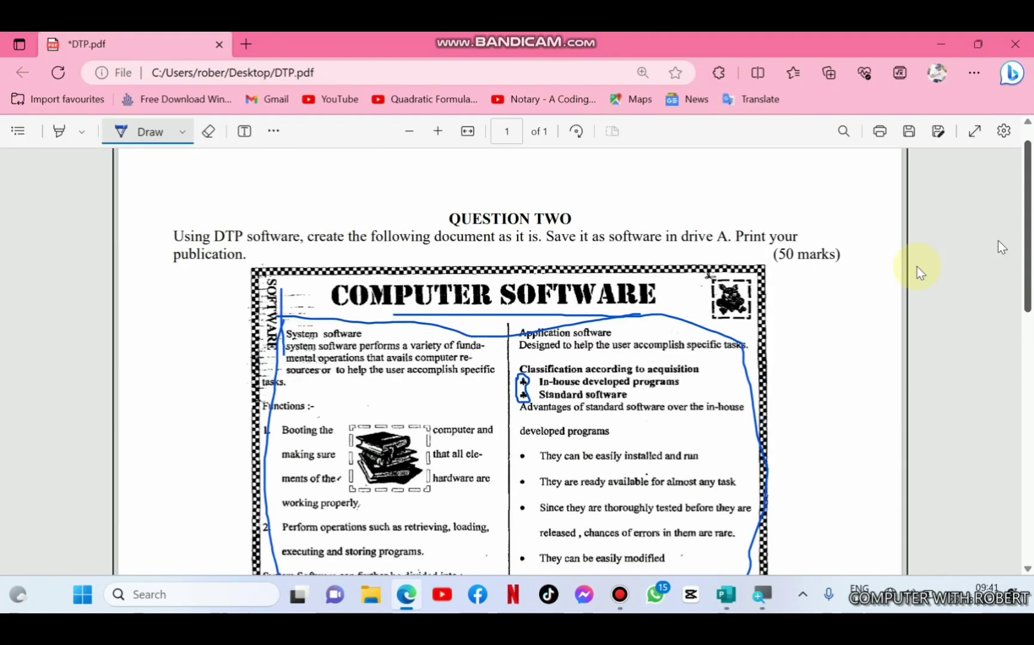
pyautogui.moveTo(359, 404)
pyautogui.mouseDown()
pyautogui.moveTo(473, 454)
pyautogui.moveTo(364, 431)
pyautogui.mouseUp()
pyautogui.click(726, 594)
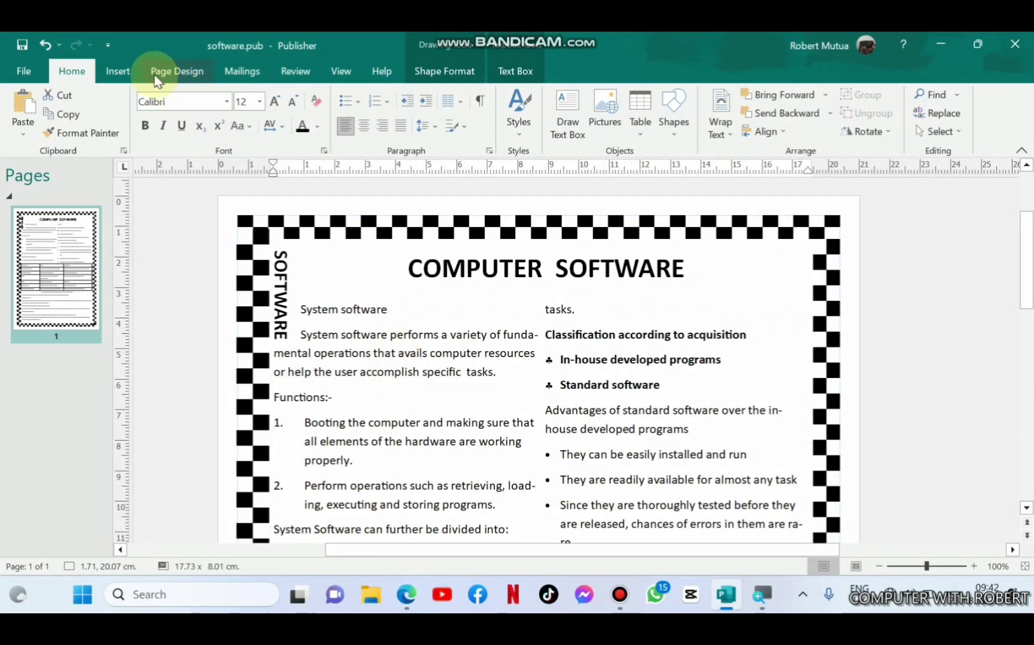
# - Insert a picture placeholder of about 2.12 by 2.12 cm within the first numbered function, matching the books picture in DTP.pdf
pyautogui.click(120, 71)
pyautogui.click(270, 107)
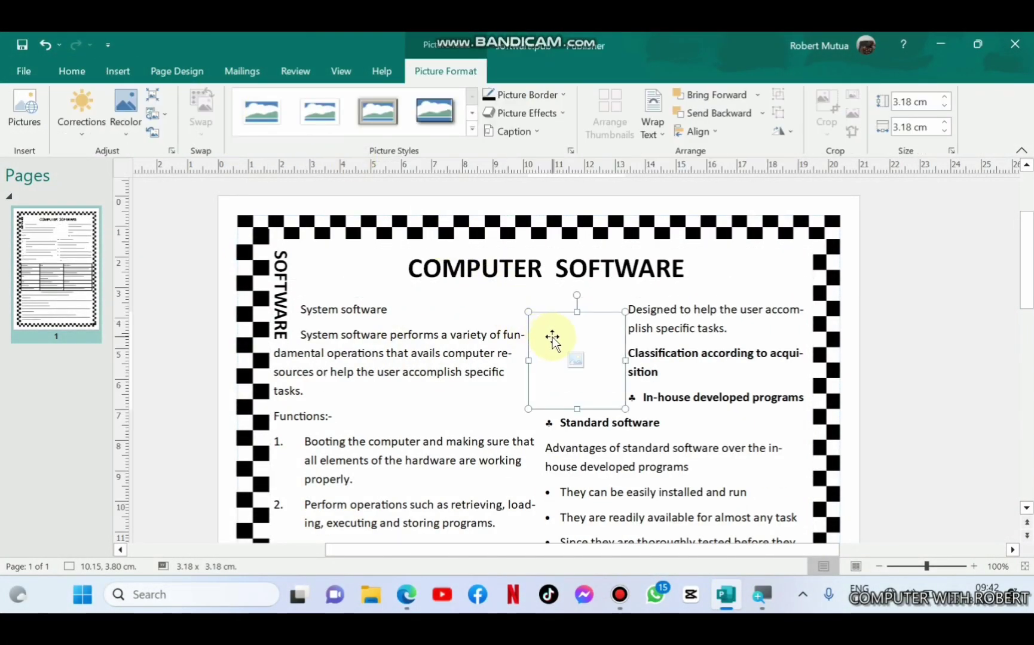
pyautogui.click(406, 595)
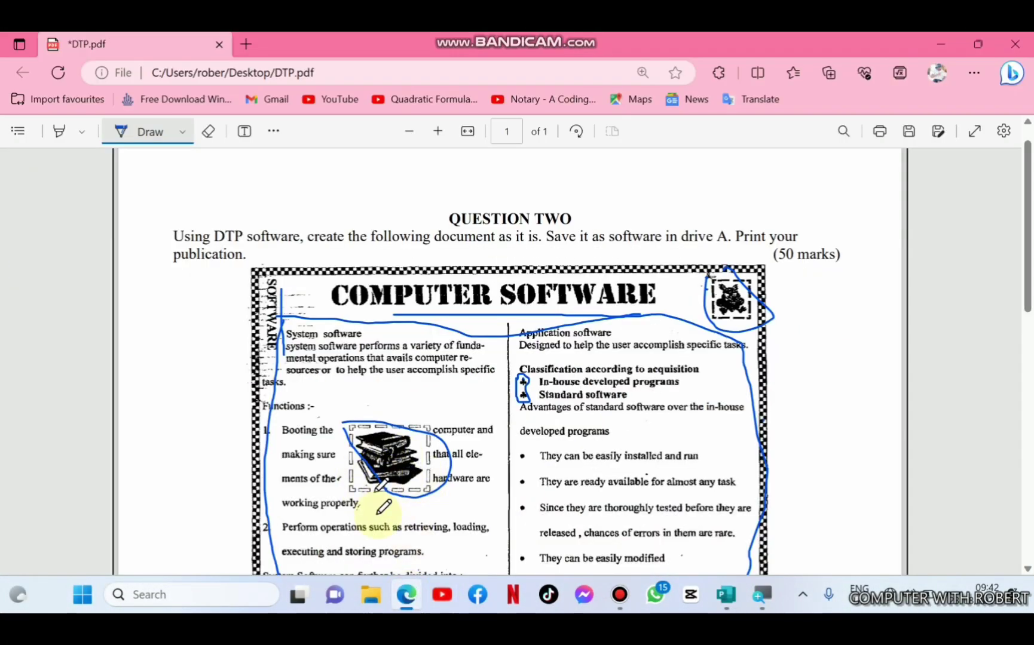
pyautogui.click(406, 595)
pyautogui.moveTo(538, 360); pyautogui.dragTo(434, 470)
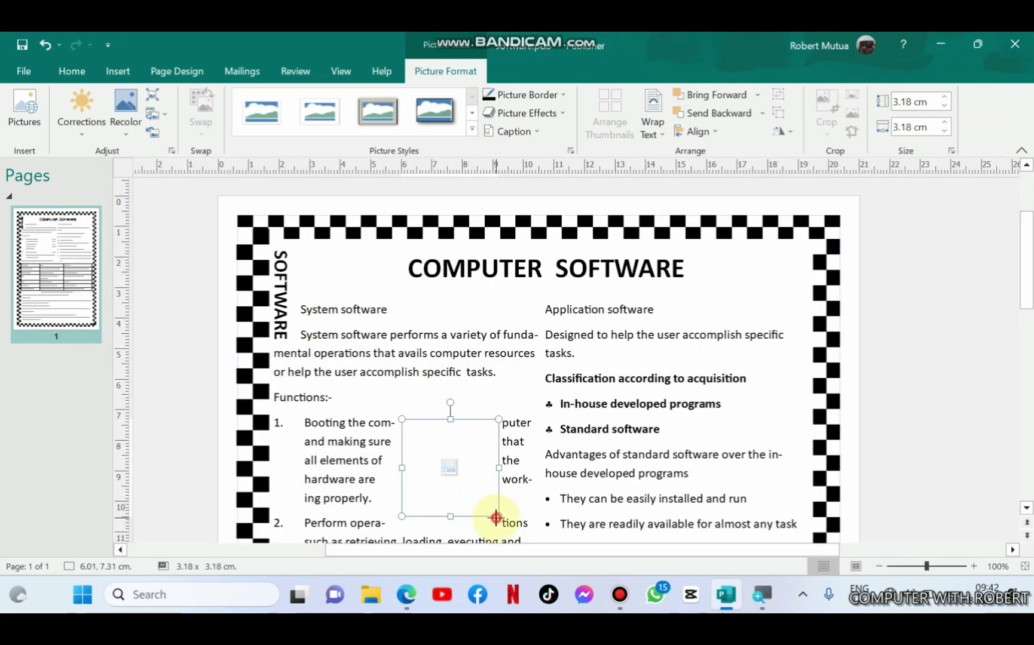
pyautogui.moveTo(496, 517); pyautogui.dragTo(467, 484)
pyautogui.click(412, 595)
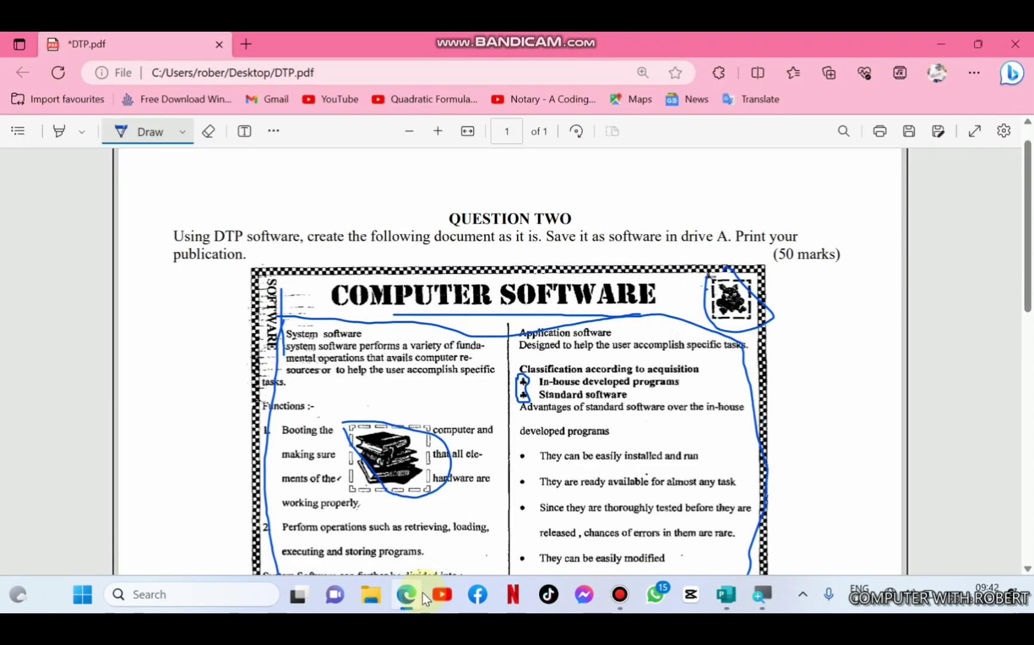
pyautogui.click(423, 593)
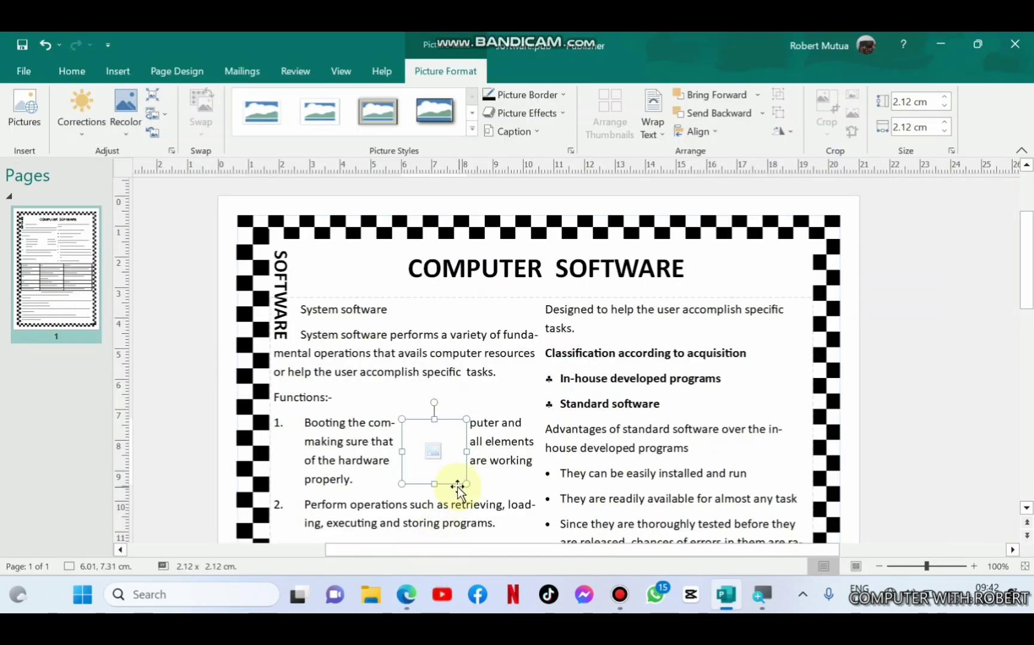
# - Insert a second picture placeholder of about 1.82 by 1.82 cm in the page's upper right corner beside the title
pyautogui.click(110, 77)
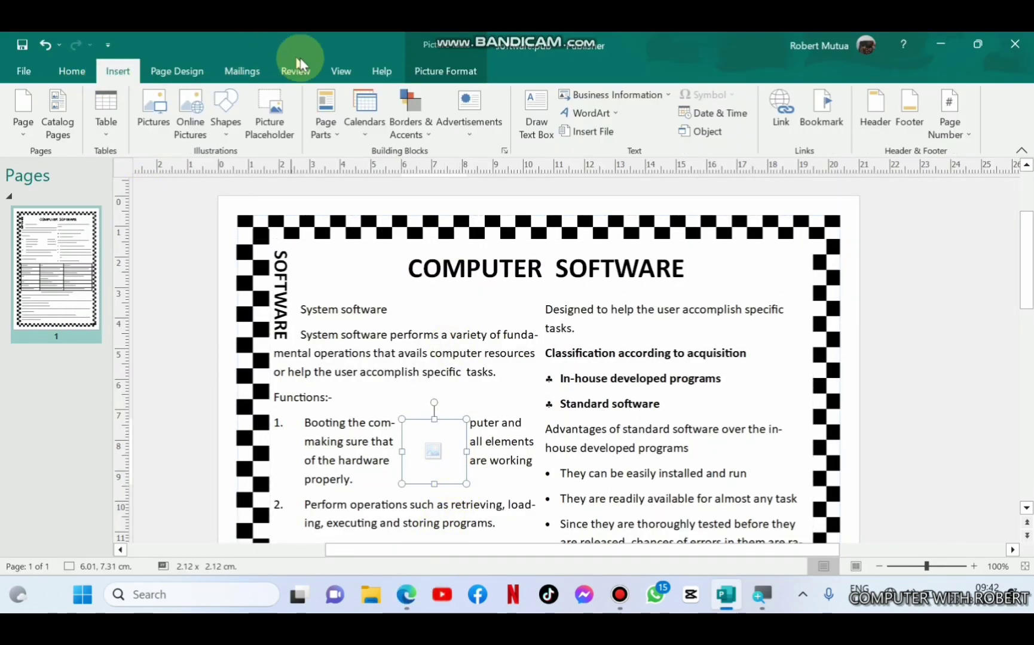
pyautogui.click(272, 120)
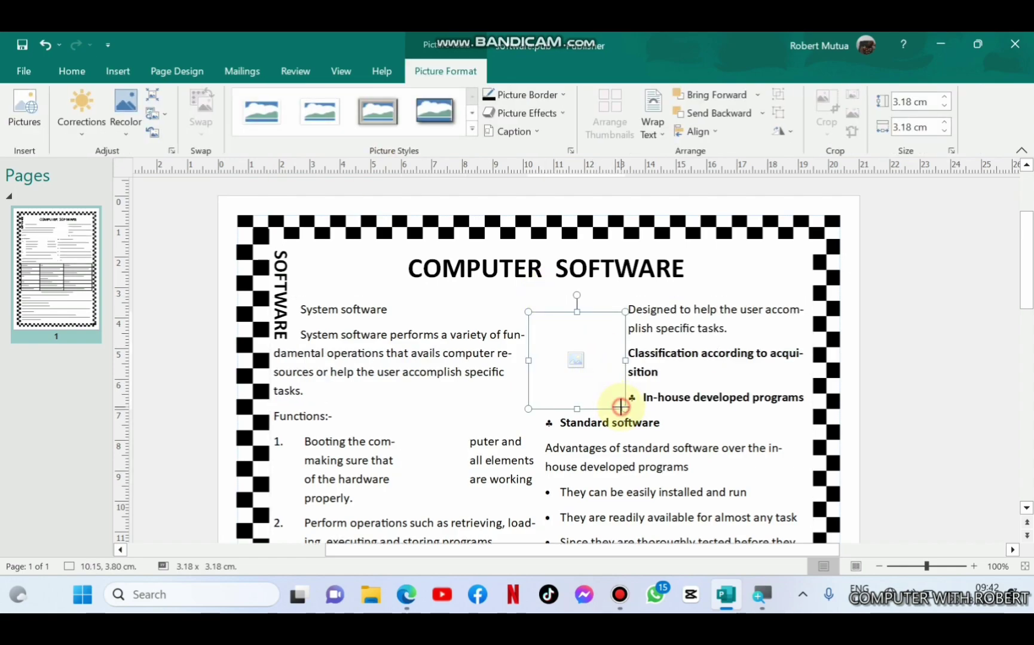
pyautogui.moveTo(621, 407); pyautogui.dragTo(412, 346)
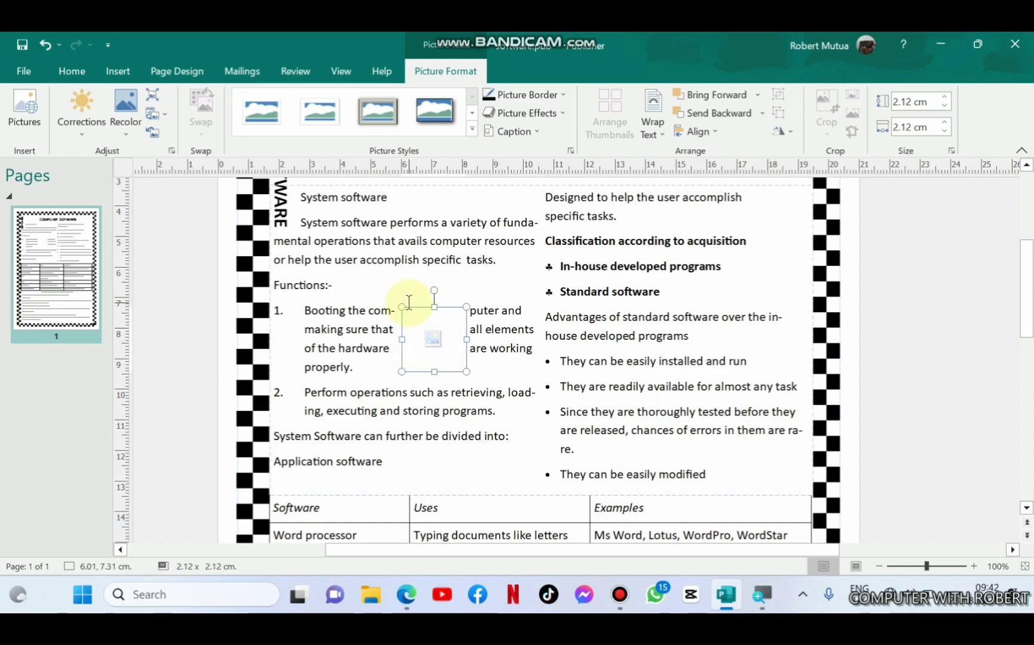
# - Give the picture placeholder in the first numbered function a dashed border
pyautogui.click(527, 95)
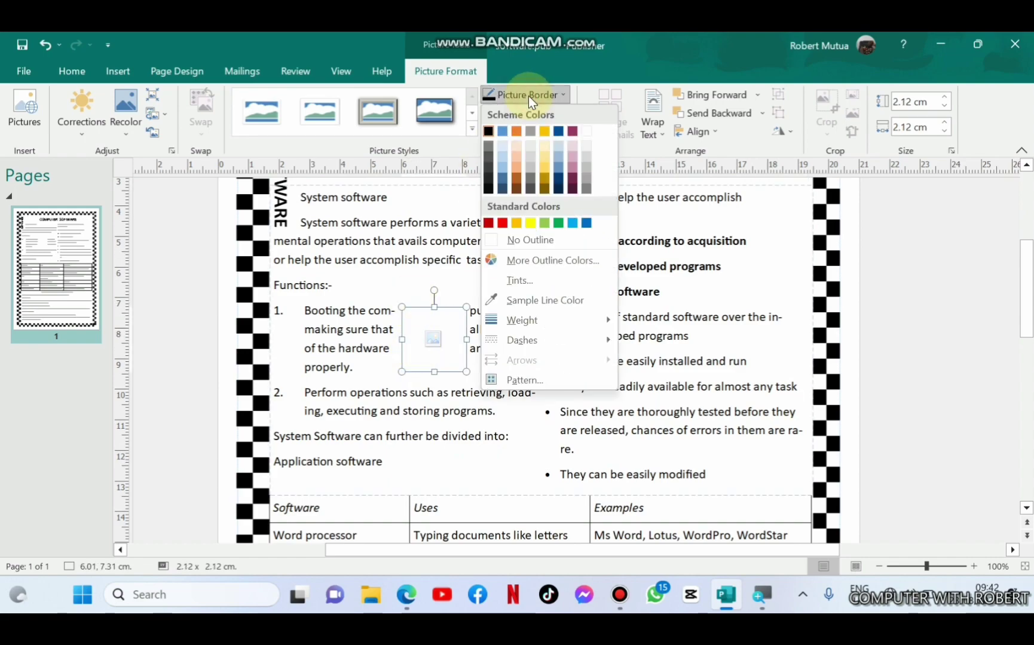
pyautogui.moveTo(529, 320)
pyautogui.moveTo(582, 340)
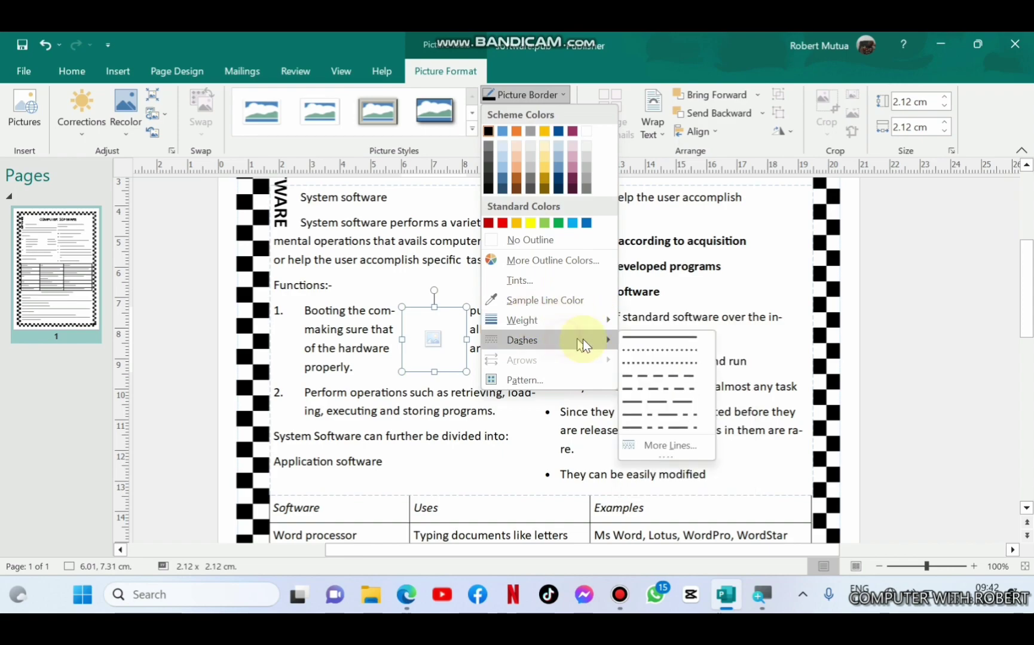
pyautogui.click(637, 377)
# - Give the picture placeholder beside the COMPUTER SOFTWARE title a dashed border
pyautogui.moveTo(1025, 290); pyautogui.dragTo(1026, 252)
pyautogui.click(784, 329)
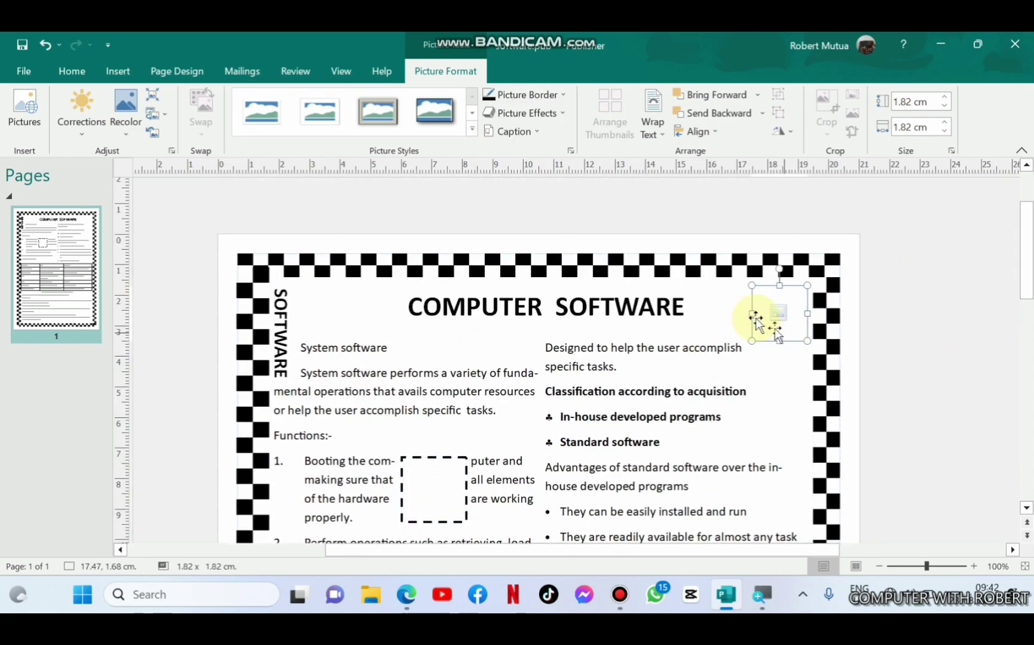
pyautogui.click(529, 98)
pyautogui.moveTo(607, 340)
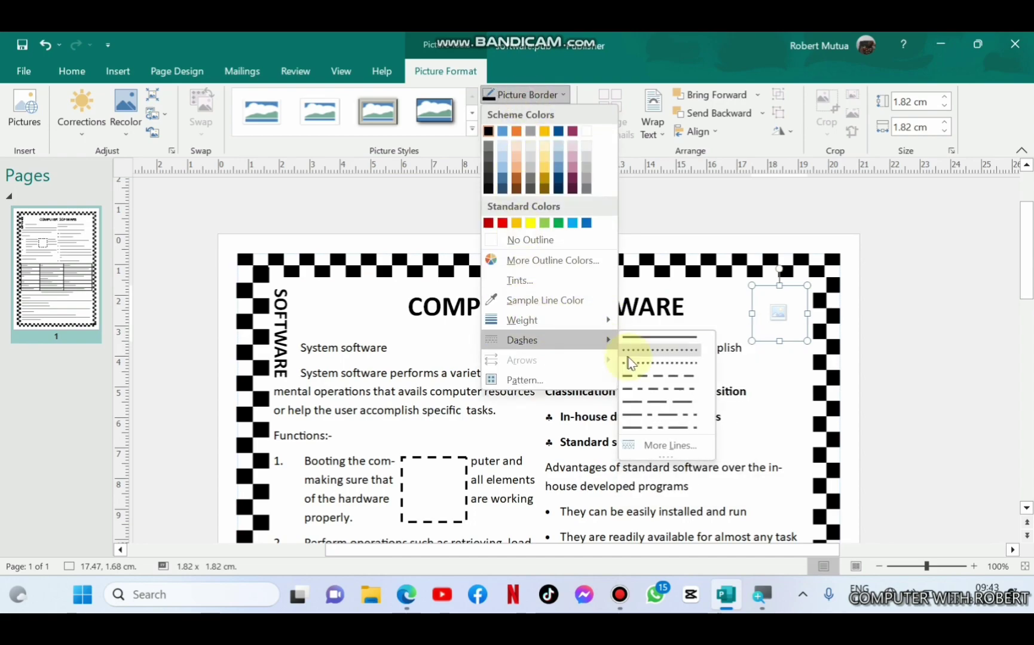
pyautogui.click(628, 362)
pyautogui.click(911, 353)
# - Fill the placeholder in the first numbered function with the laptop picture OIP from the computer's Pictures folder, working offline
pyautogui.moveTo(1028, 261); pyautogui.dragTo(1029, 295)
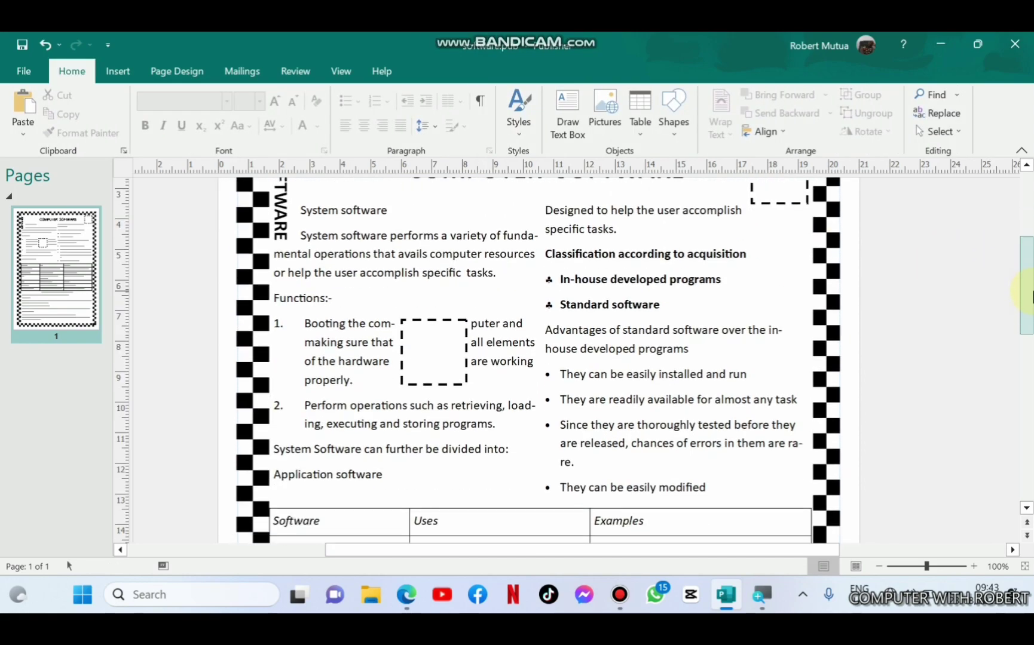
pyautogui.click(436, 354)
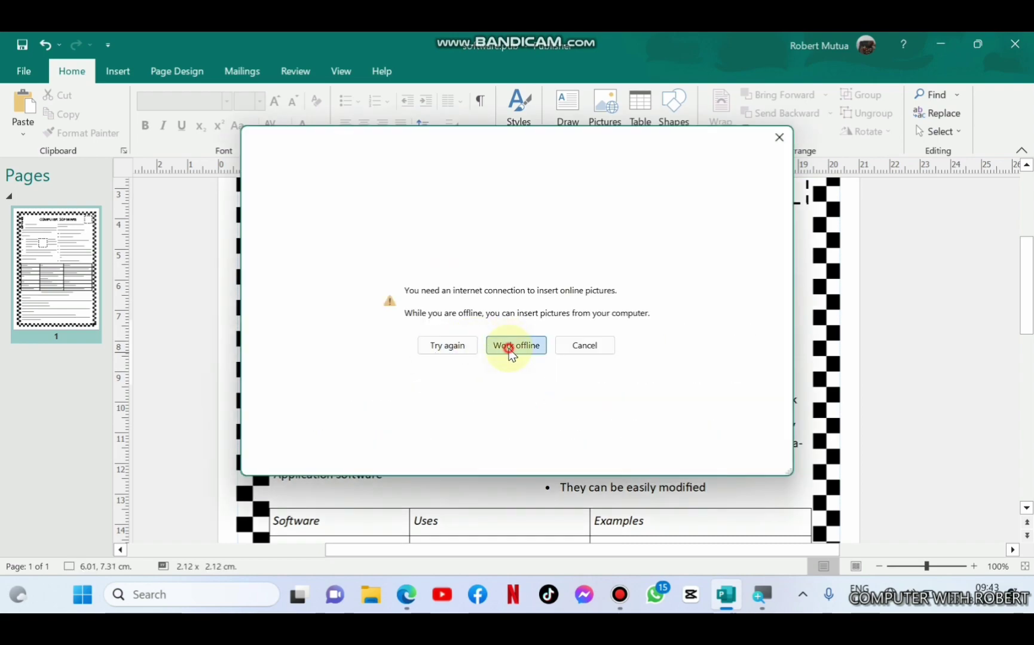
pyautogui.click(511, 351)
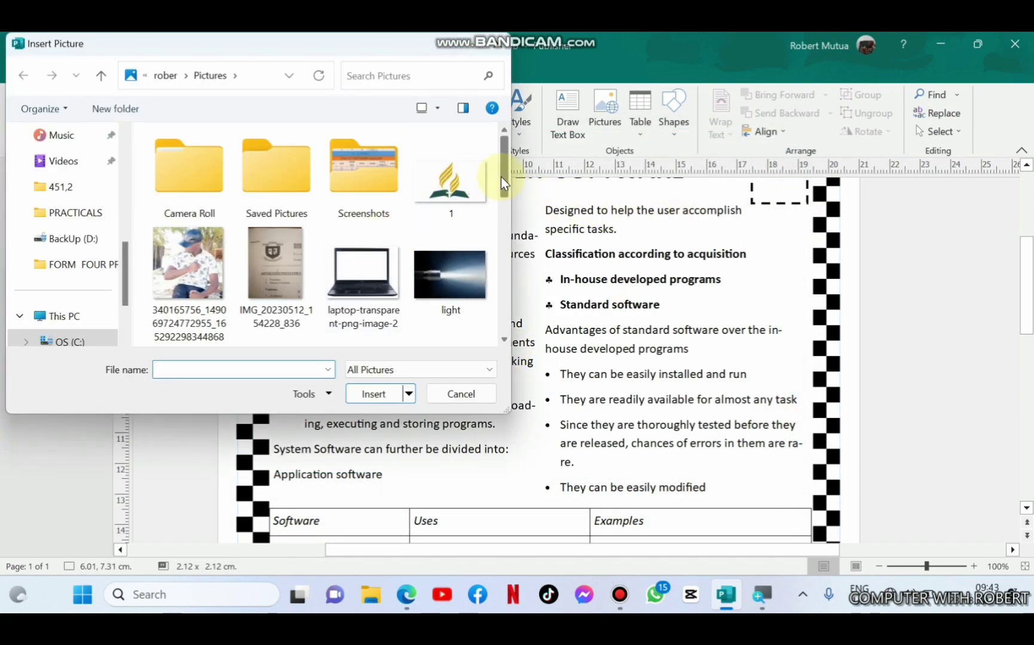
pyautogui.moveTo(501, 177); pyautogui.dragTo(516, 232)
pyautogui.click(276, 215)
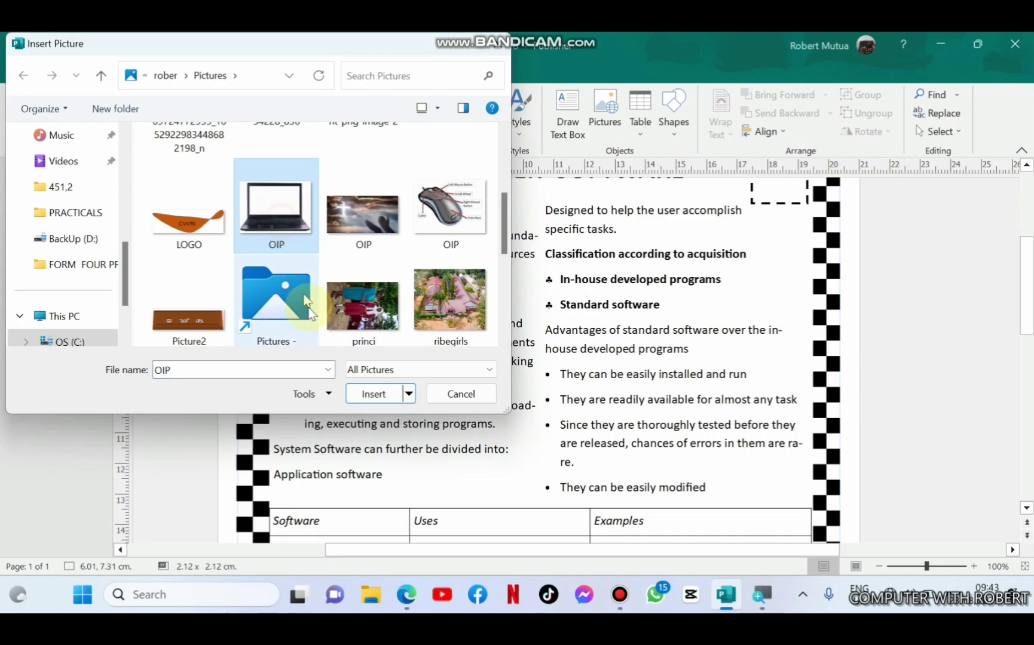
pyautogui.click(372, 396)
pyautogui.moveTo(1026, 286); pyautogui.dragTo(1027, 255)
pyautogui.click(777, 359)
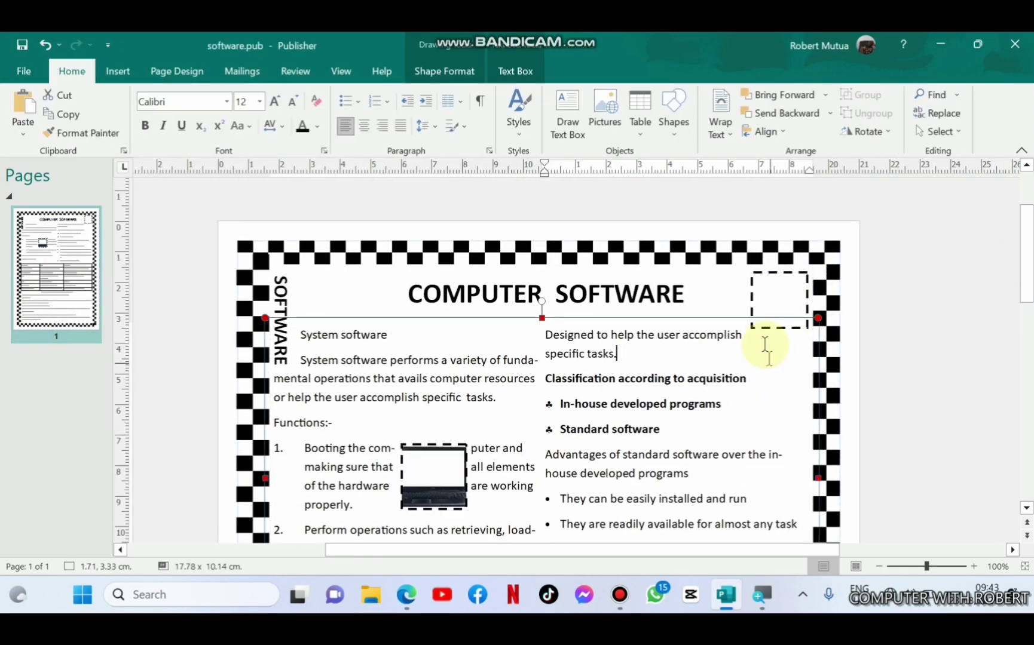
# - Fill the dashed placeholder beside the COMPUTER SOFTWARE title with the laptop picture OIP from the Pictures folder
pyautogui.click(771, 308)
pyautogui.click(506, 352)
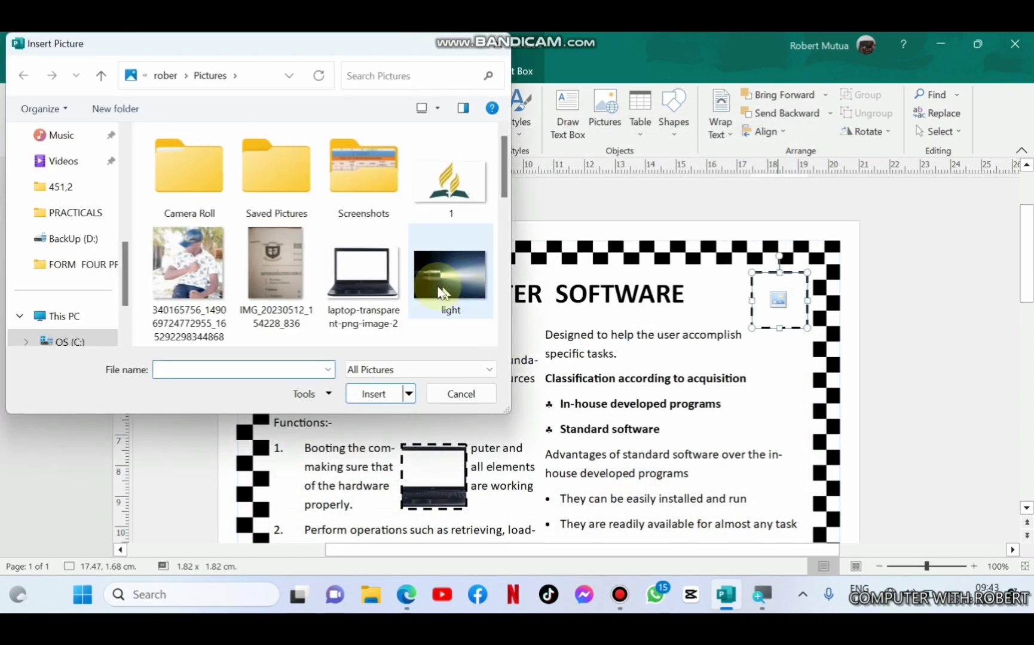
pyautogui.click(373, 395)
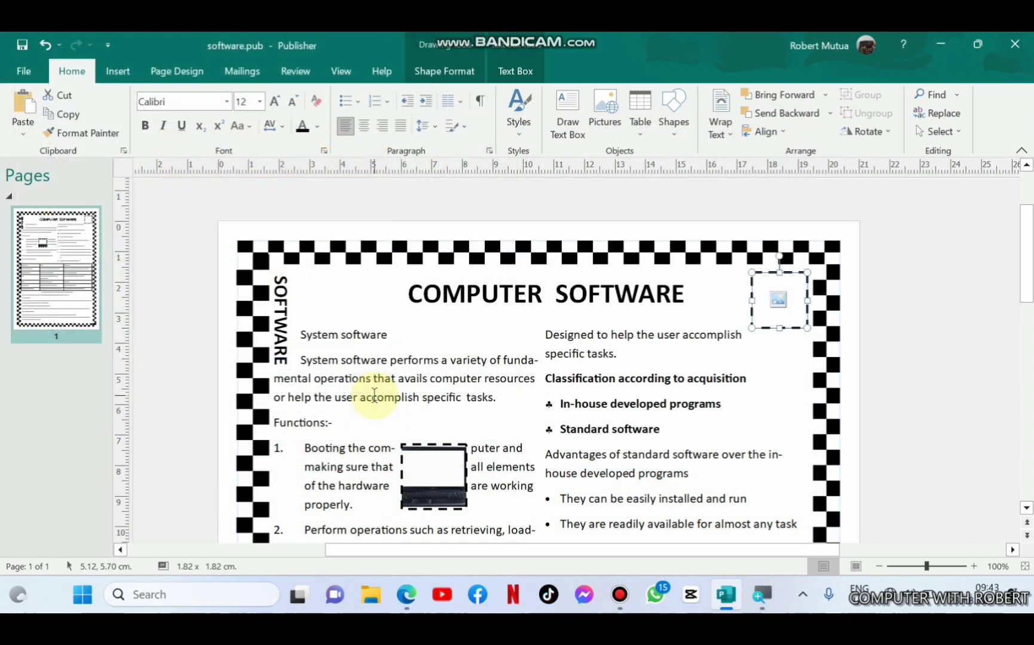
pyautogui.click(883, 321)
pyautogui.moveTo(1028, 241); pyautogui.dragTo(1029, 410)
pyautogui.click(407, 595)
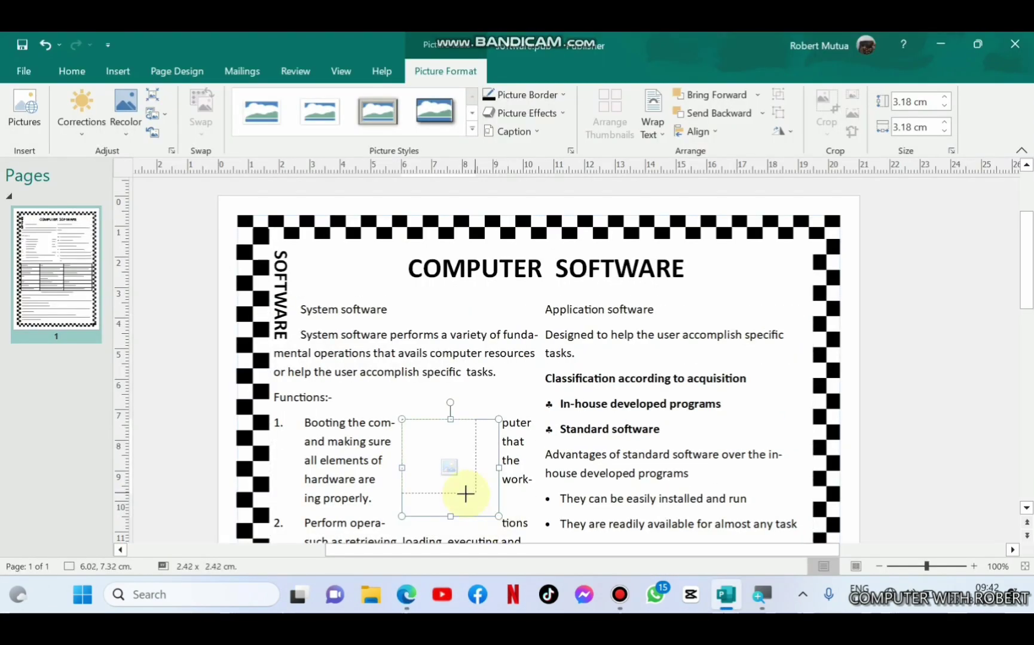
pyautogui.moveTo(450, 492); pyautogui.dragTo(572, 357)
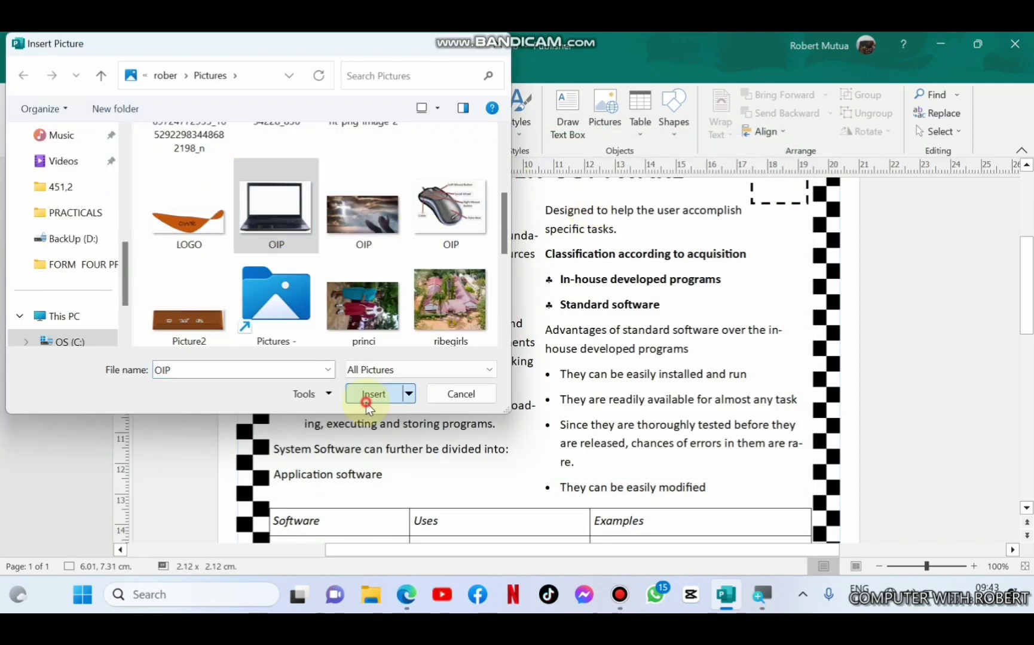
pyautogui.click(369, 397)
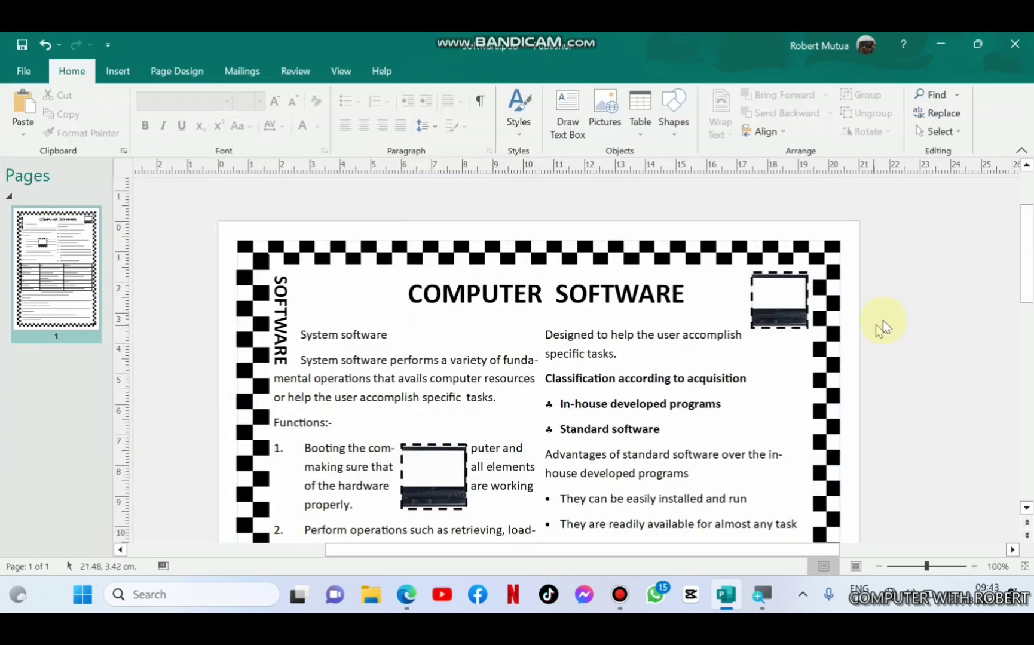
pyautogui.click(225, 114)
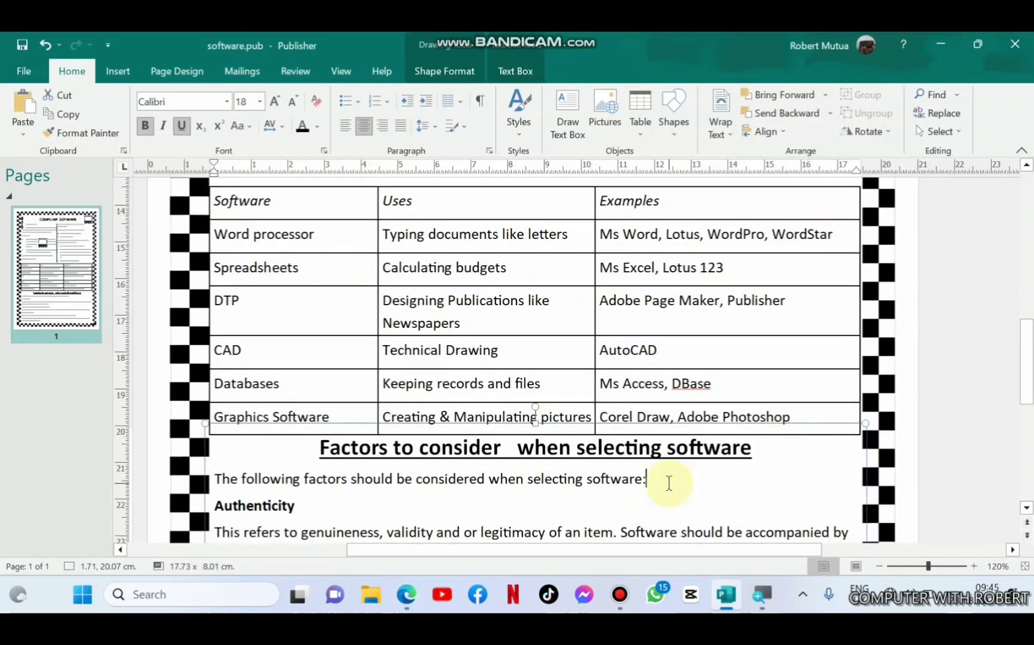
# - Switch to Microsoft Edge and close its window with DTP.pdf and software.pdf, discarding the unsaved changes
pyautogui.click(408, 583)
pyautogui.click(219, 44)
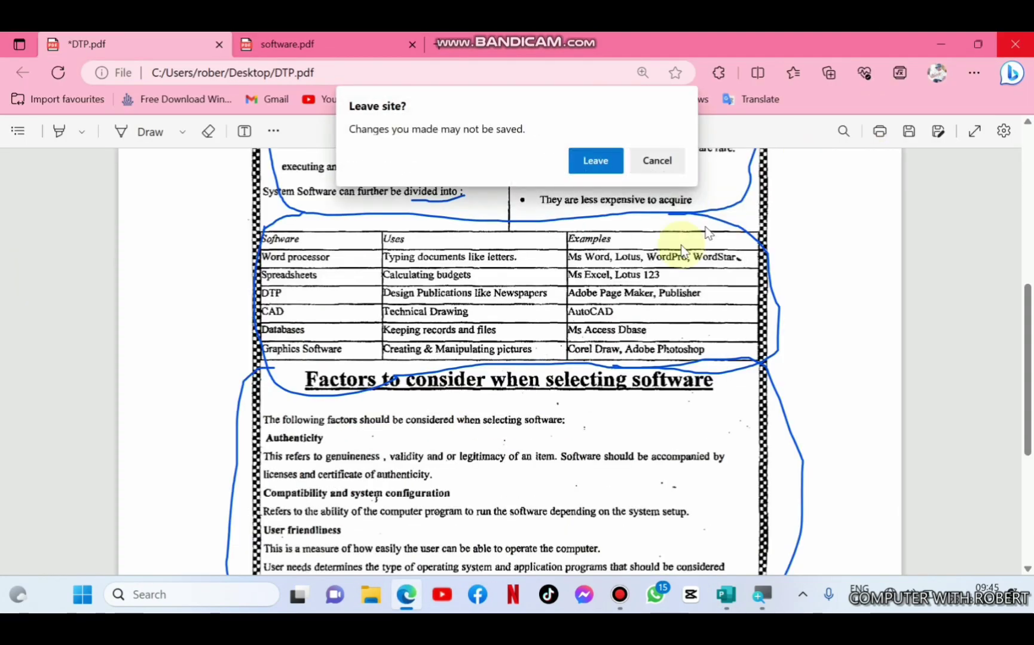
pyautogui.click(595, 161)
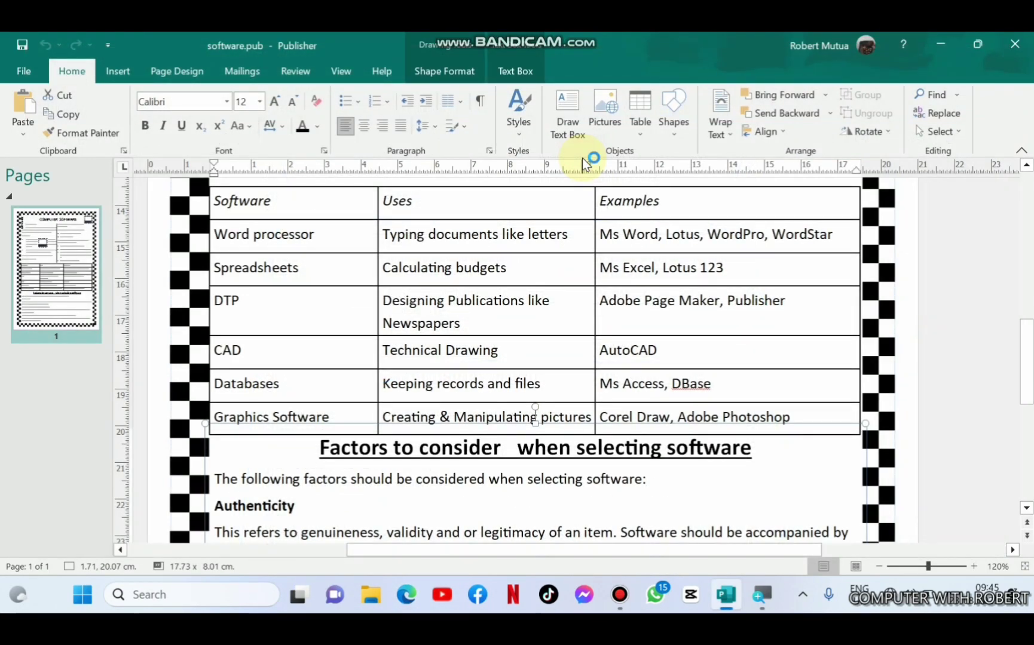
# - Print the entire publication with Microsoft Print to PDF as software on the Desktop, replacing the existing file, and minimize the publication window
pyautogui.hotkey('ctrl', 'p')
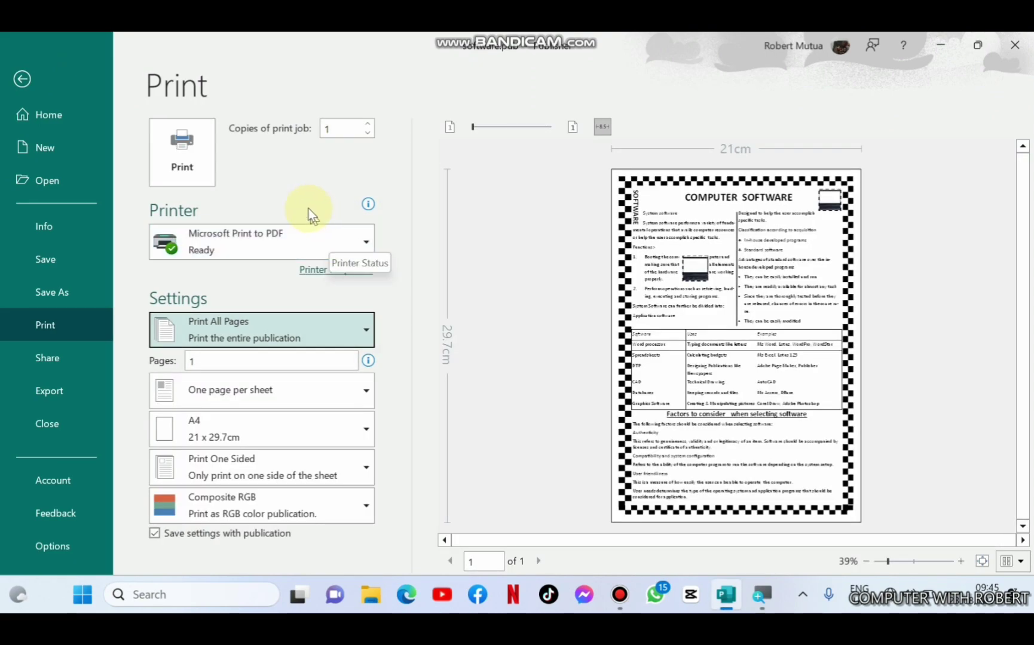
pyautogui.press('Escape')
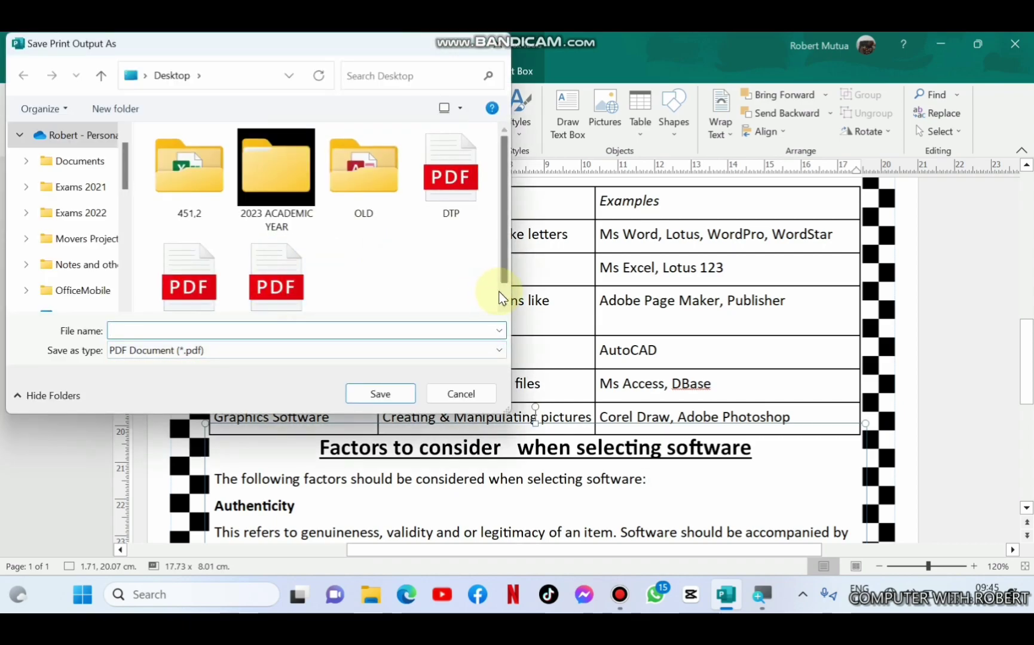
pyautogui.scroll(-1, 501, 297)
pyautogui.click(254, 289)
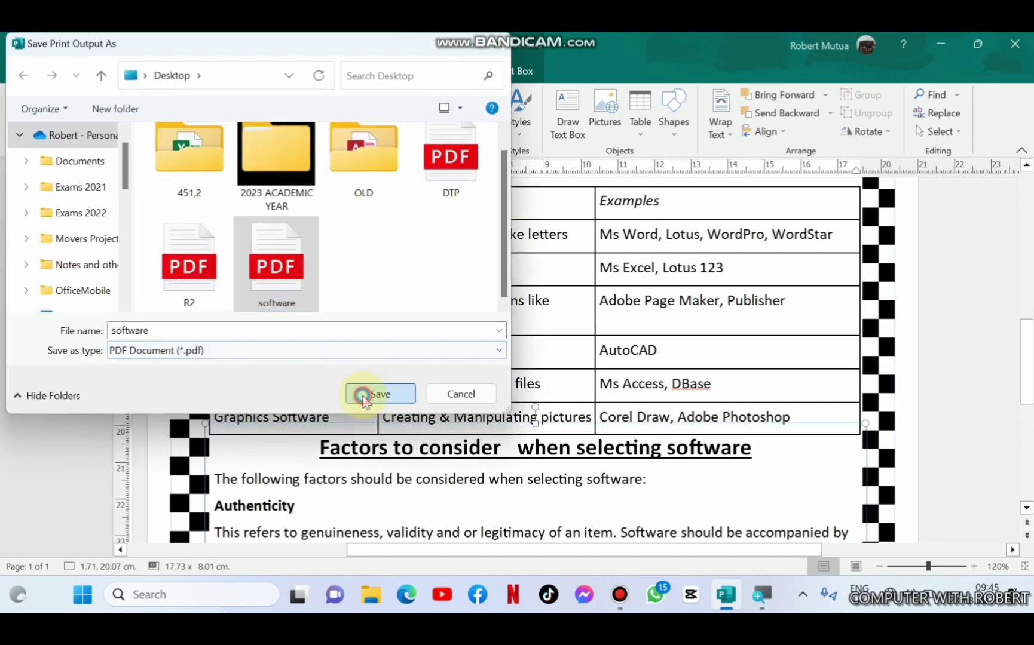
pyautogui.click(363, 396)
pyautogui.click(554, 314)
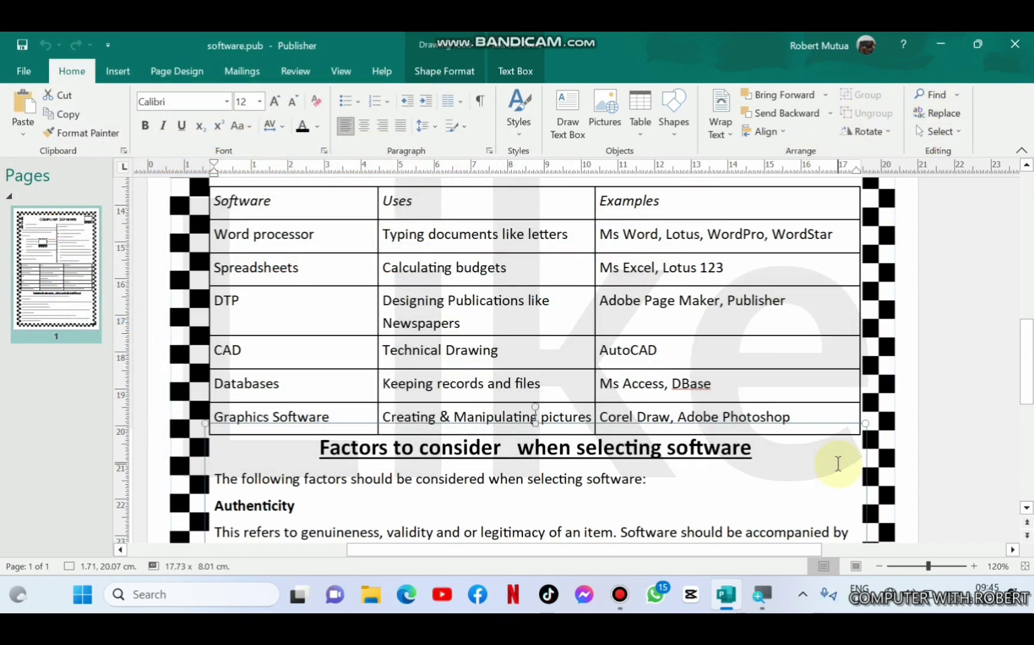
pyautogui.click(726, 594)
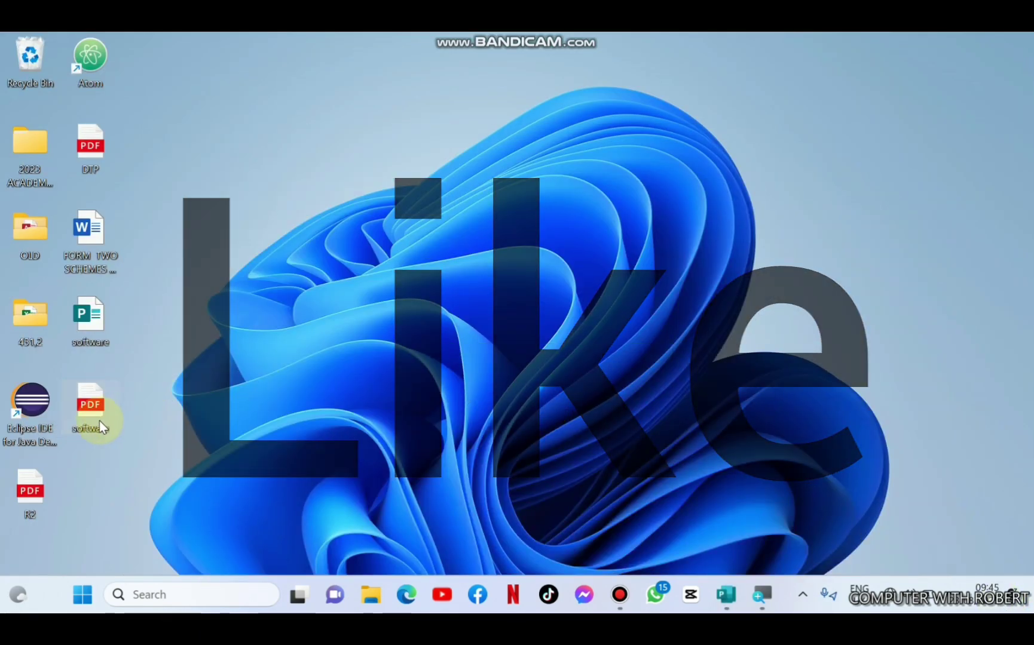